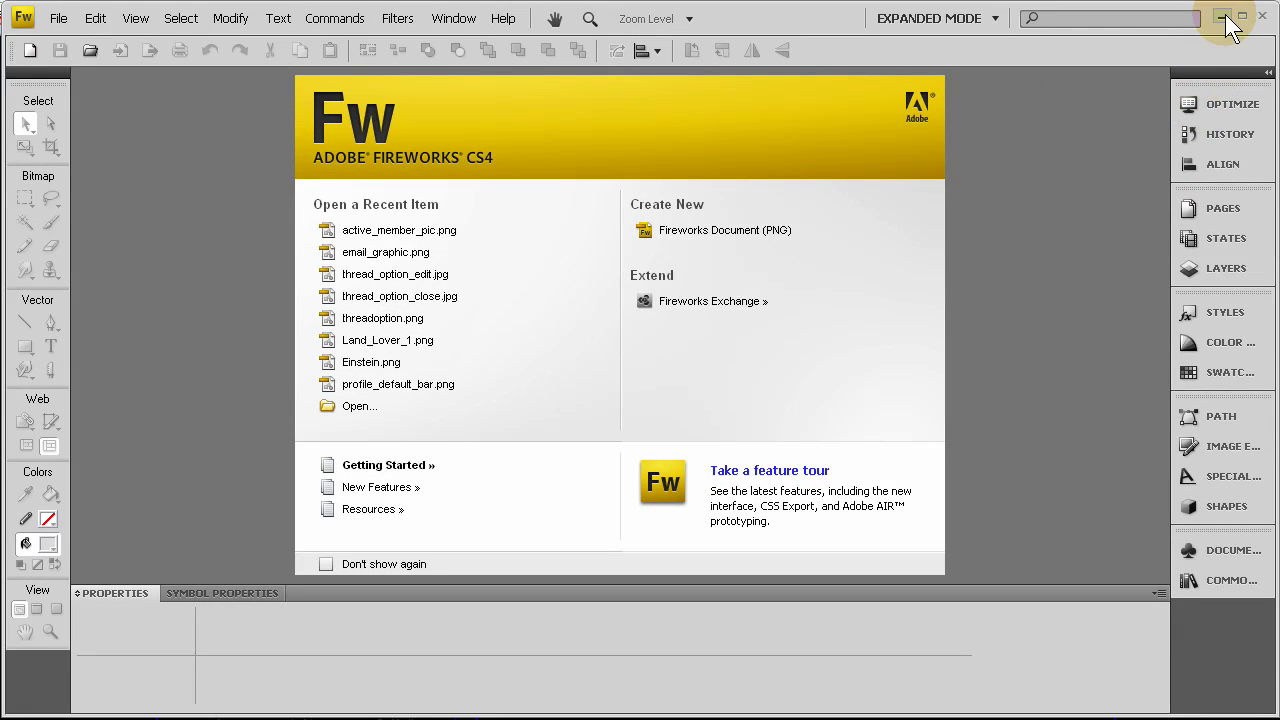
Switch to the browser to view the YouTube channel page and its background, and return to Fireworks.
click(1223, 17)
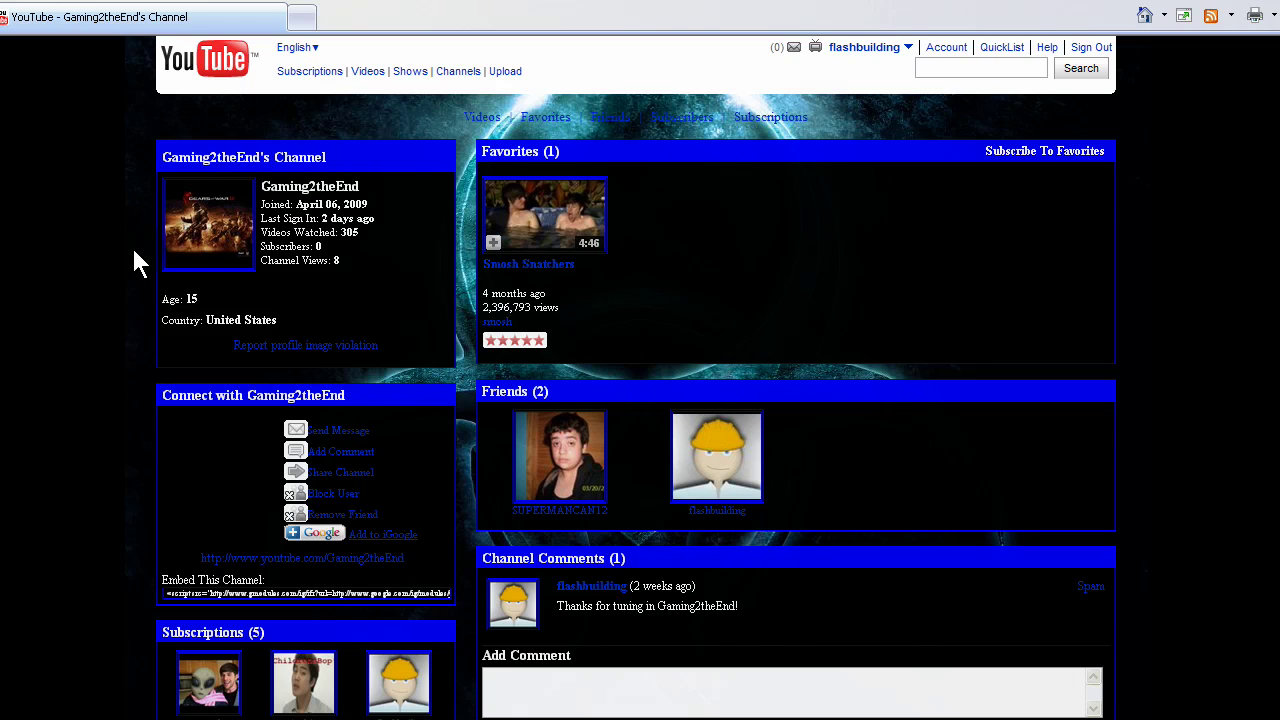
click(153, 50)
click(1053, 112)
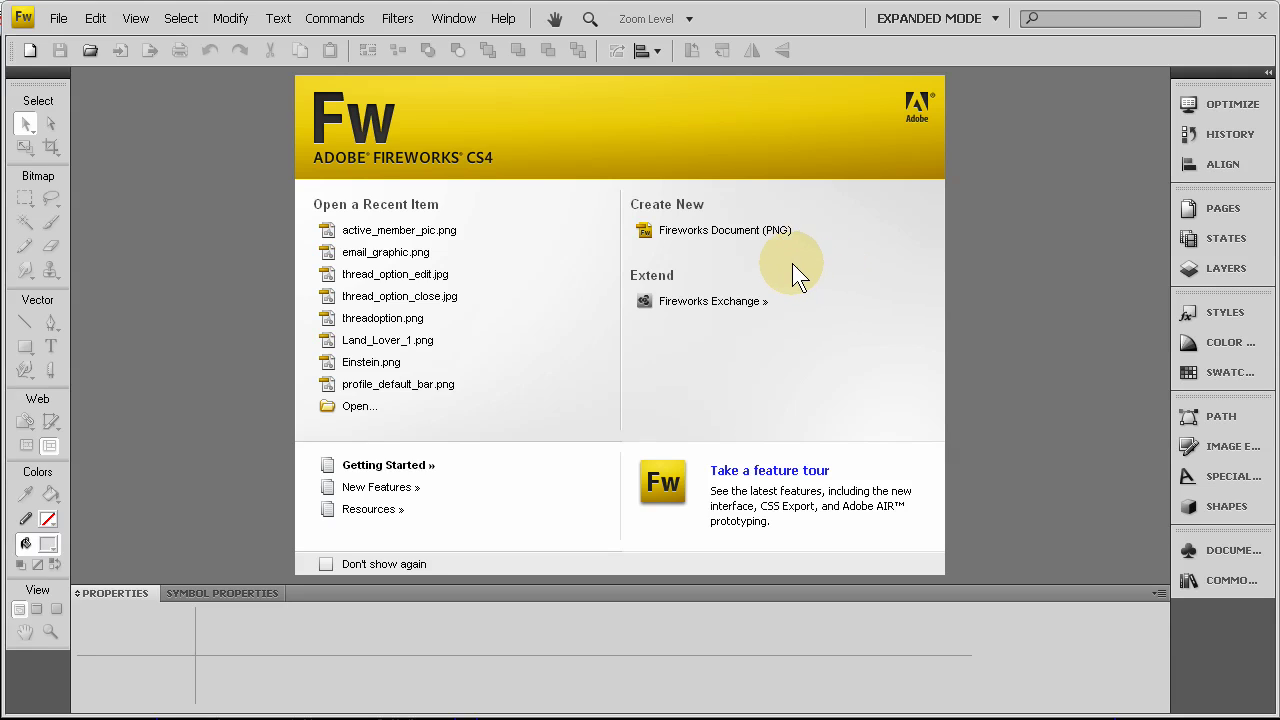
Create a new Fireworks PNG document 1600 pixels wide and 1200 pixels high with a white canvas.
click(726, 231)
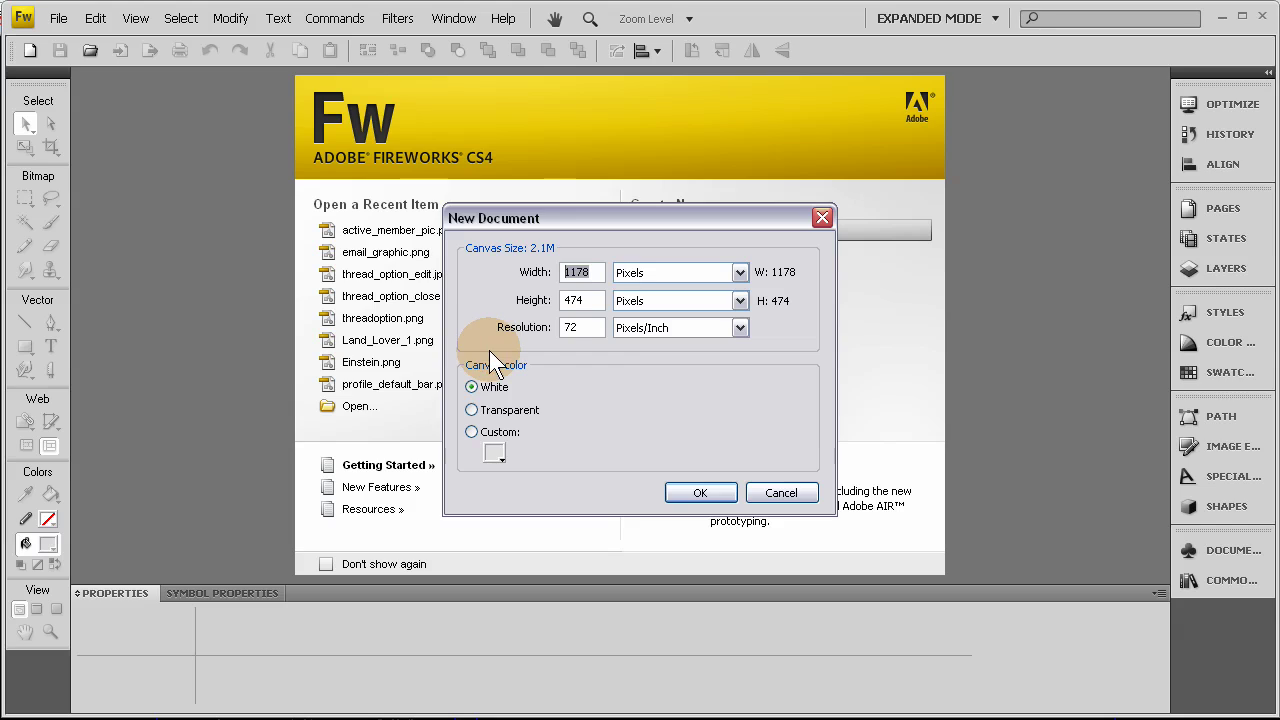
text(16000)
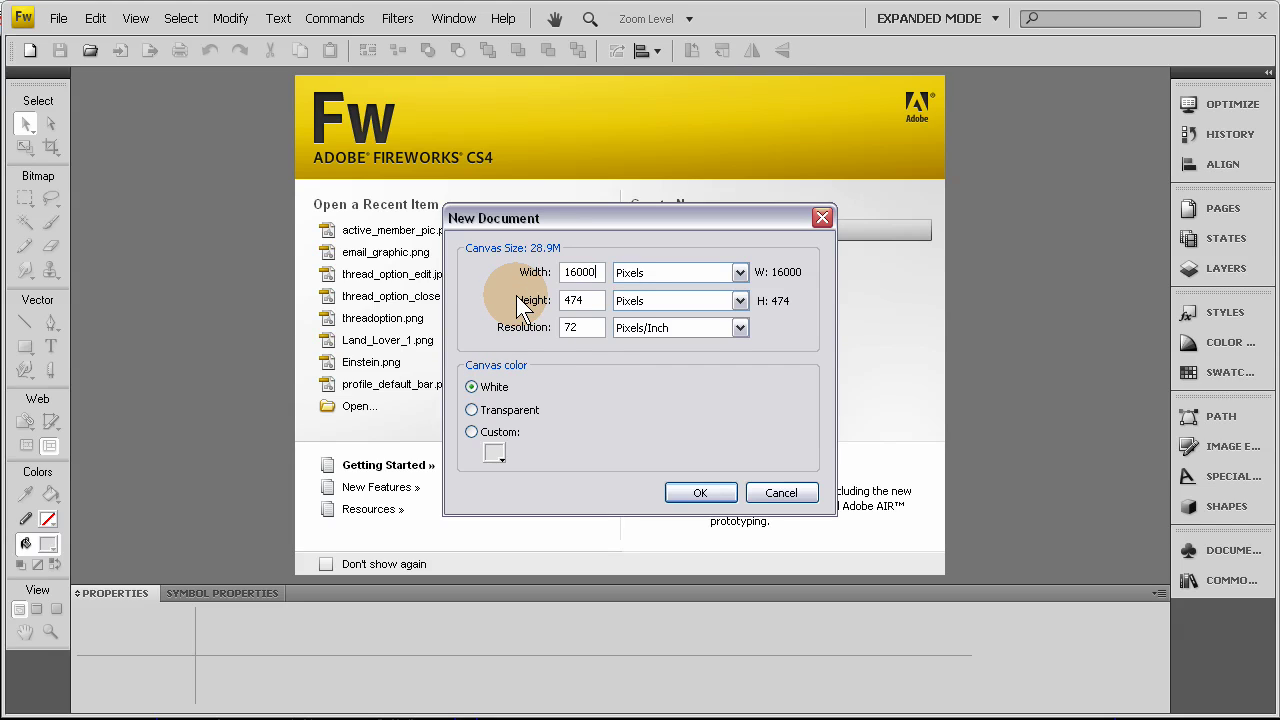
key(BackSpace)
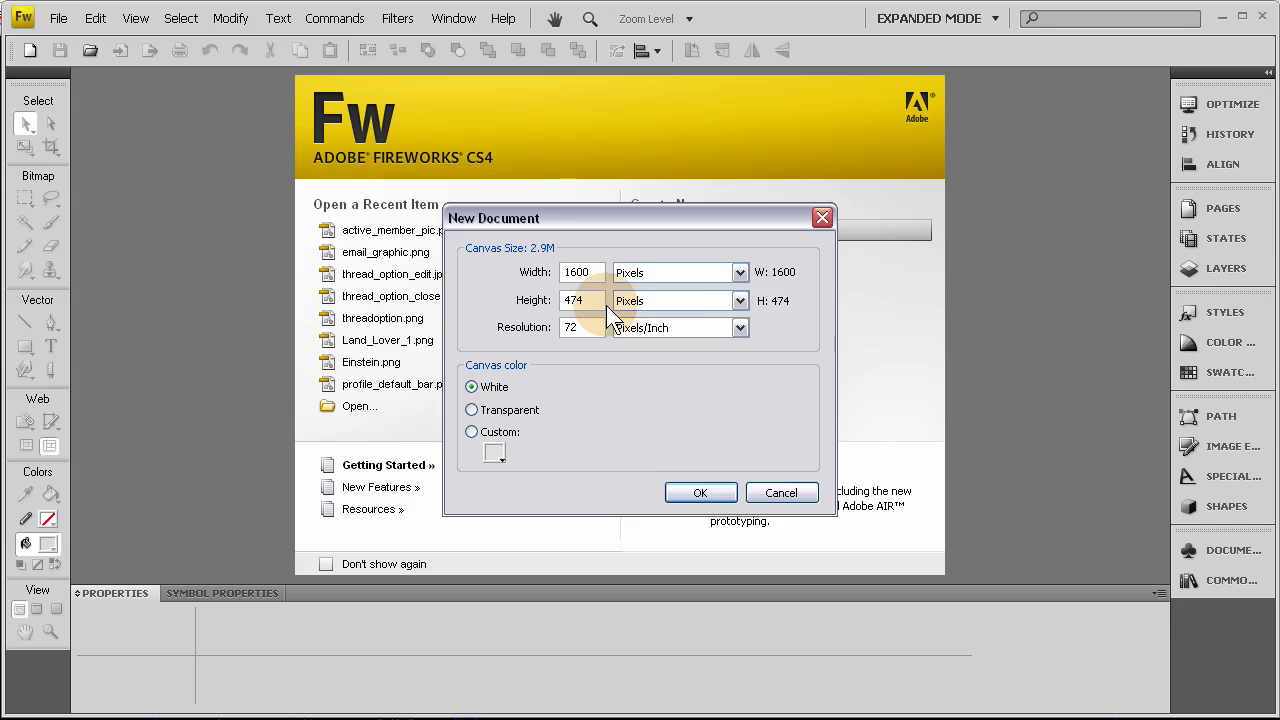
double_click(573, 300)
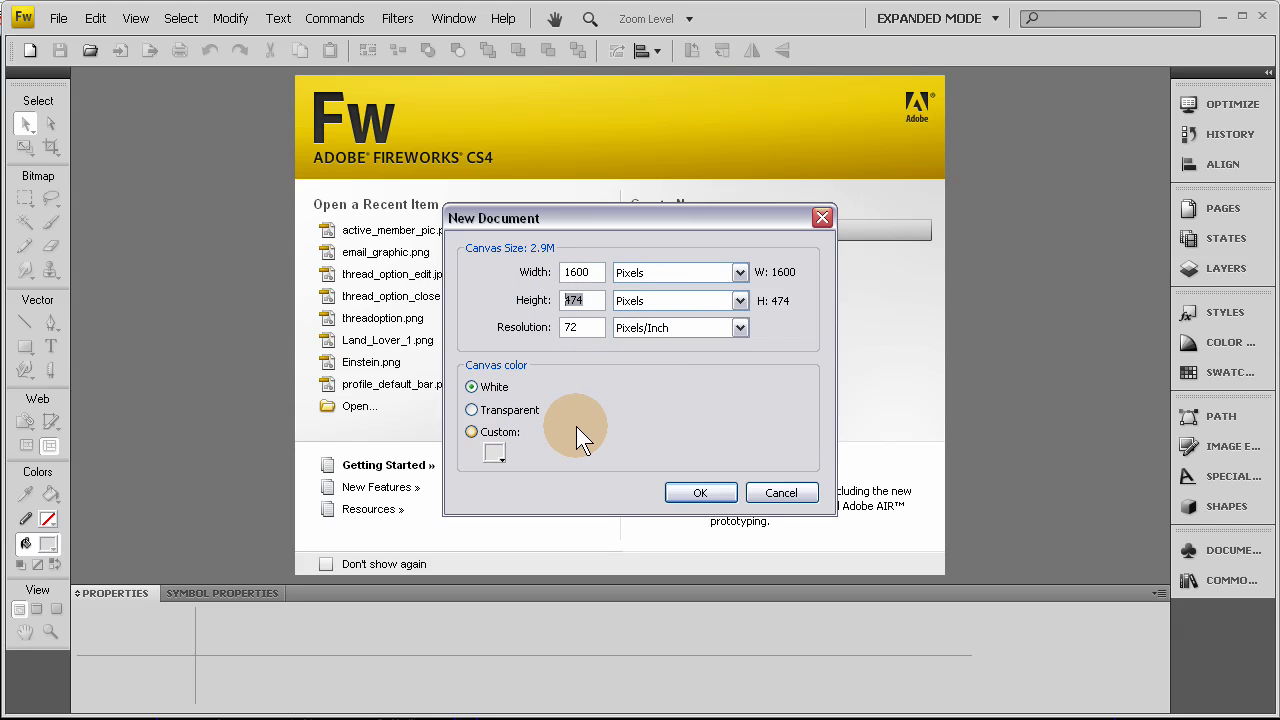
text(1200)
click(721, 498)
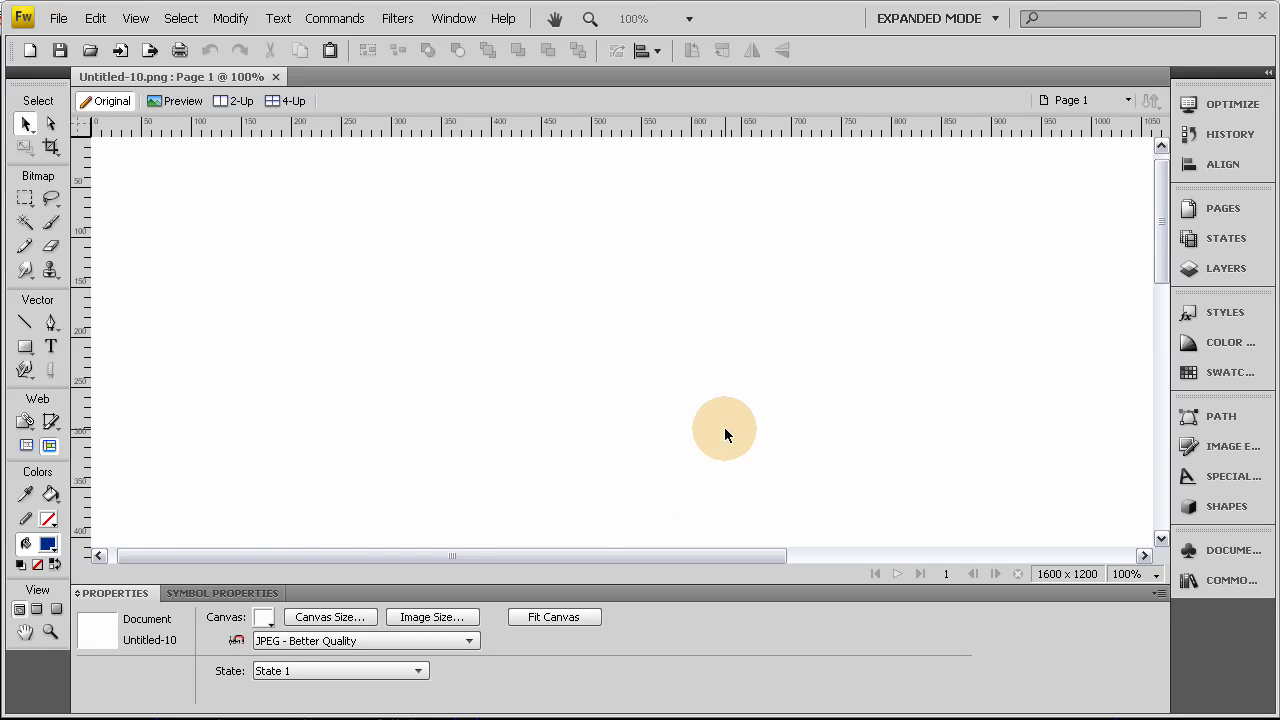
Paste the captured YouTube channel page screenshot onto the canvas and move it to about X 80, Y 6.
key(ctrl+minus)
key(ctrl+minus)
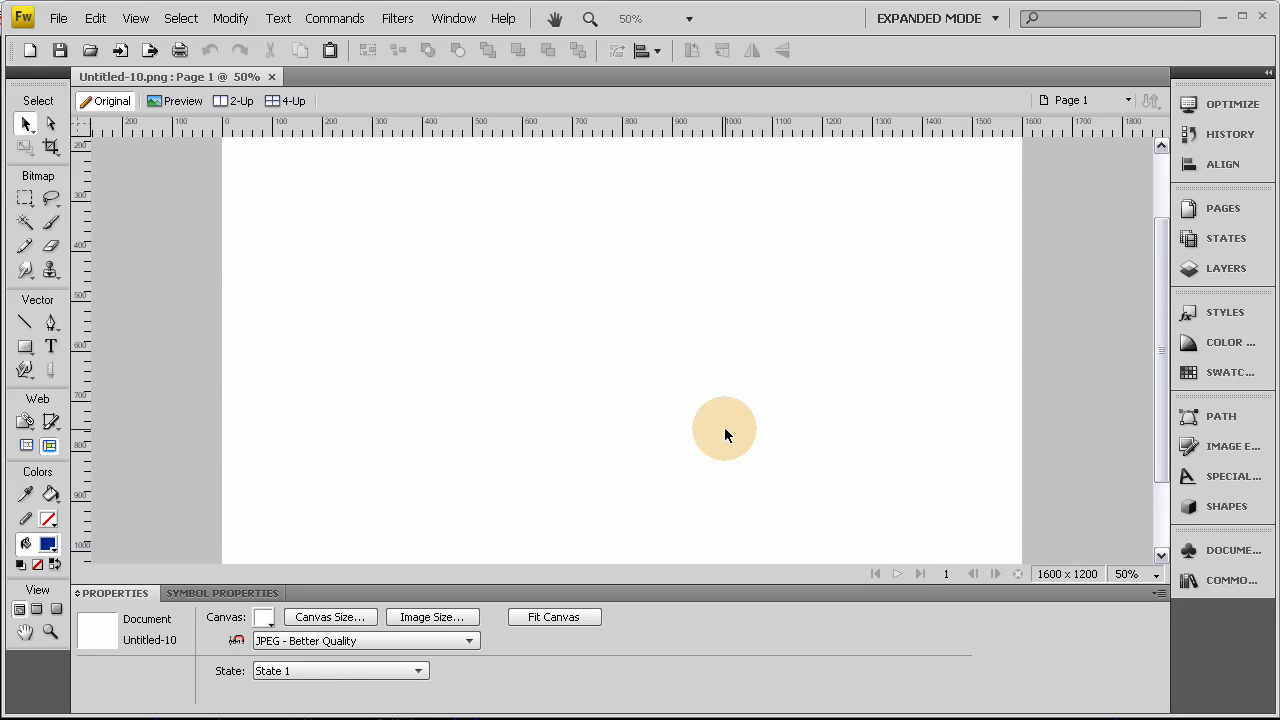
scroll(724, 432, up, 4)
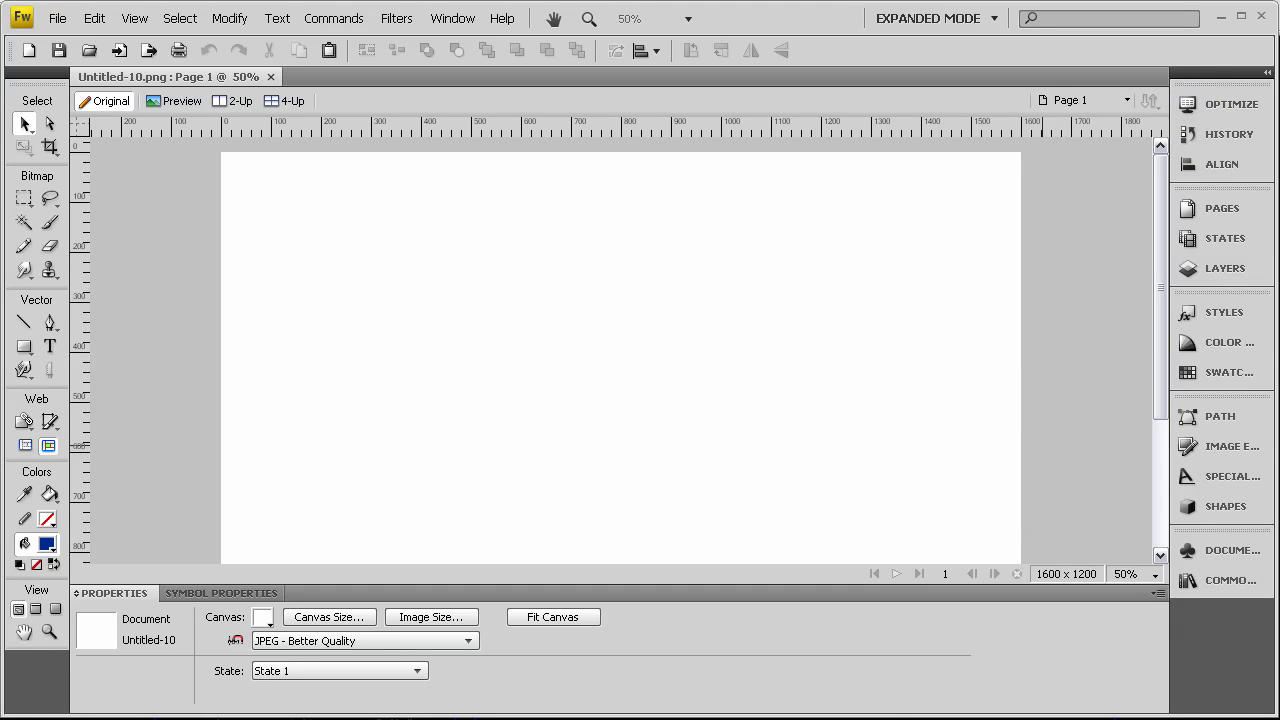
key(alt+Tab)
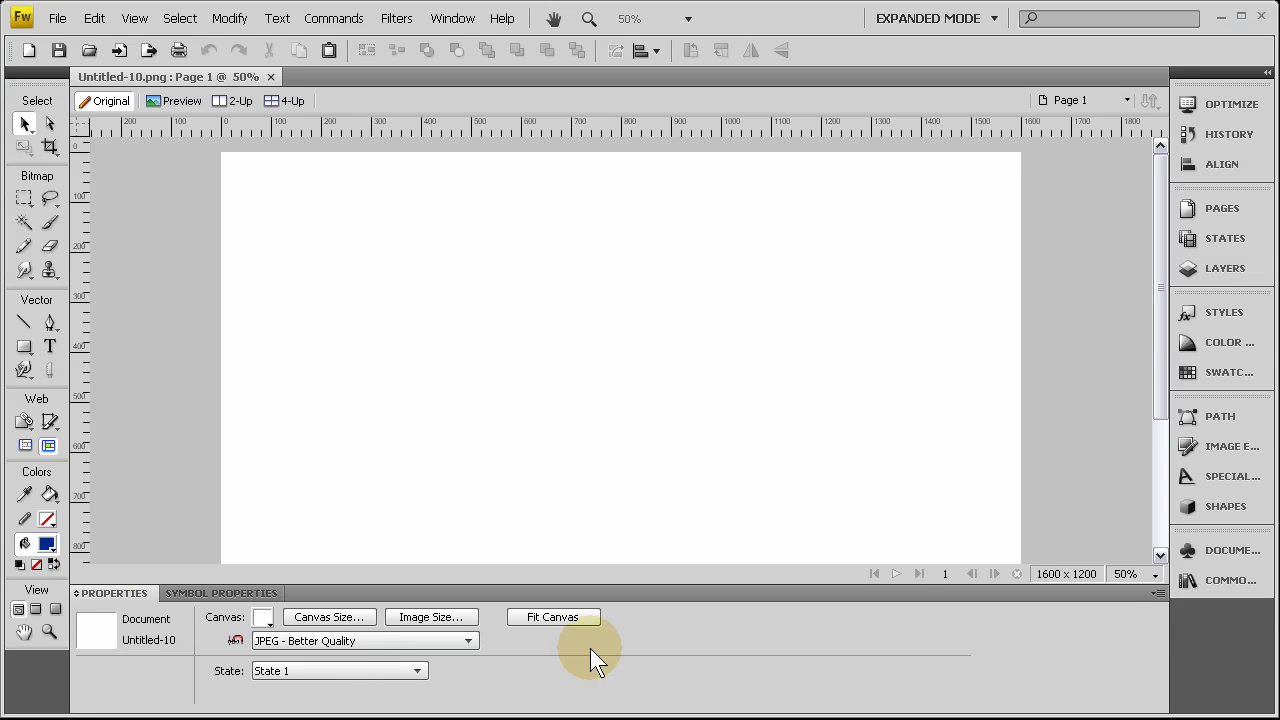
click(763, 284)
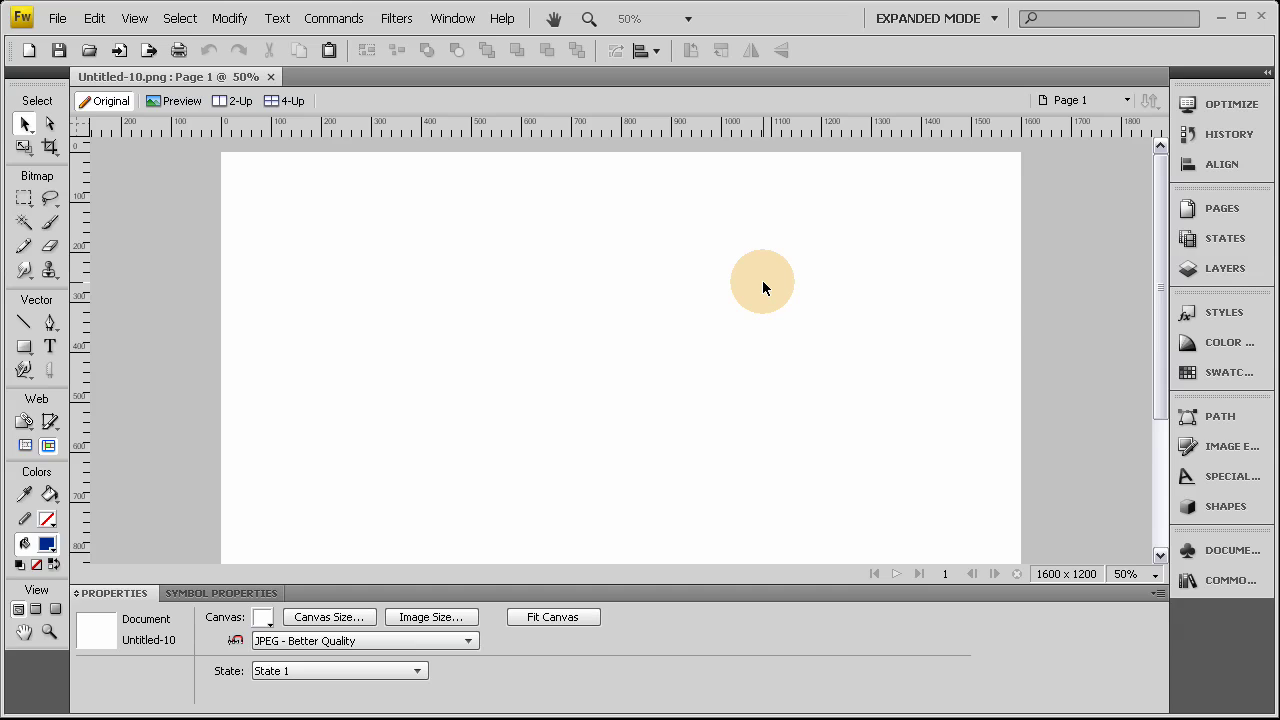
key(ctrl+v)
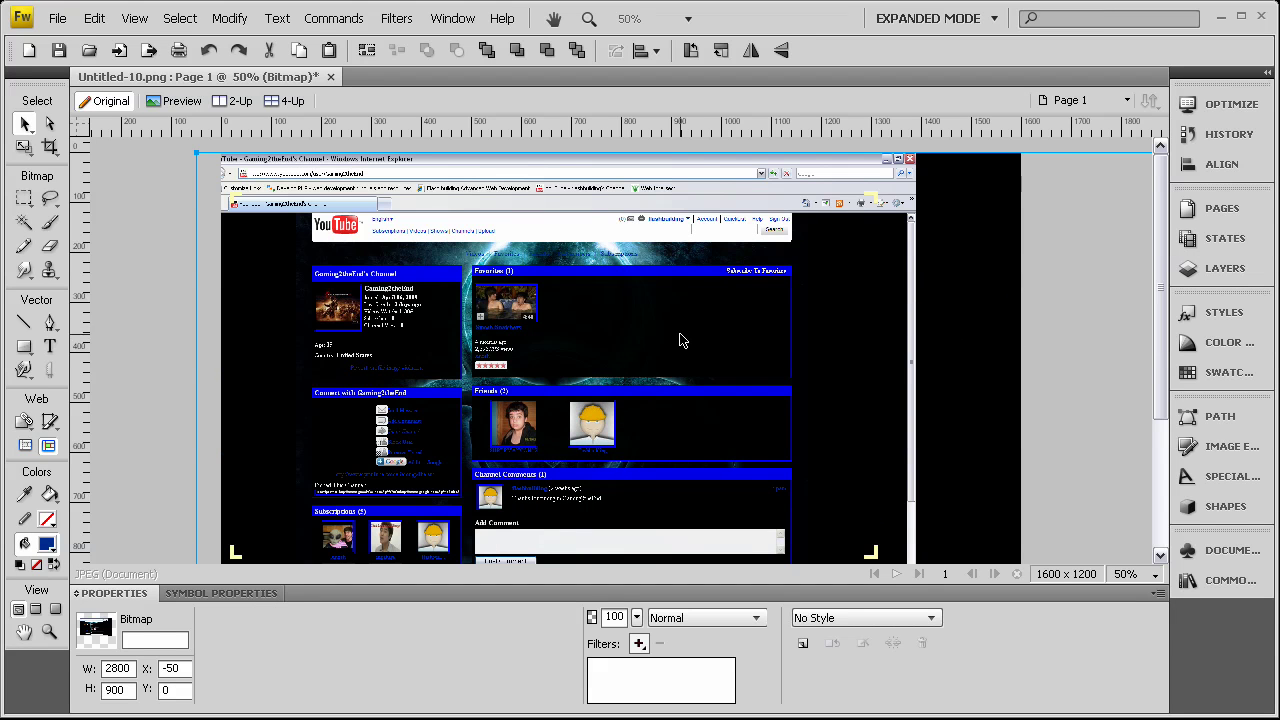
drag(680, 334, 752, 336)
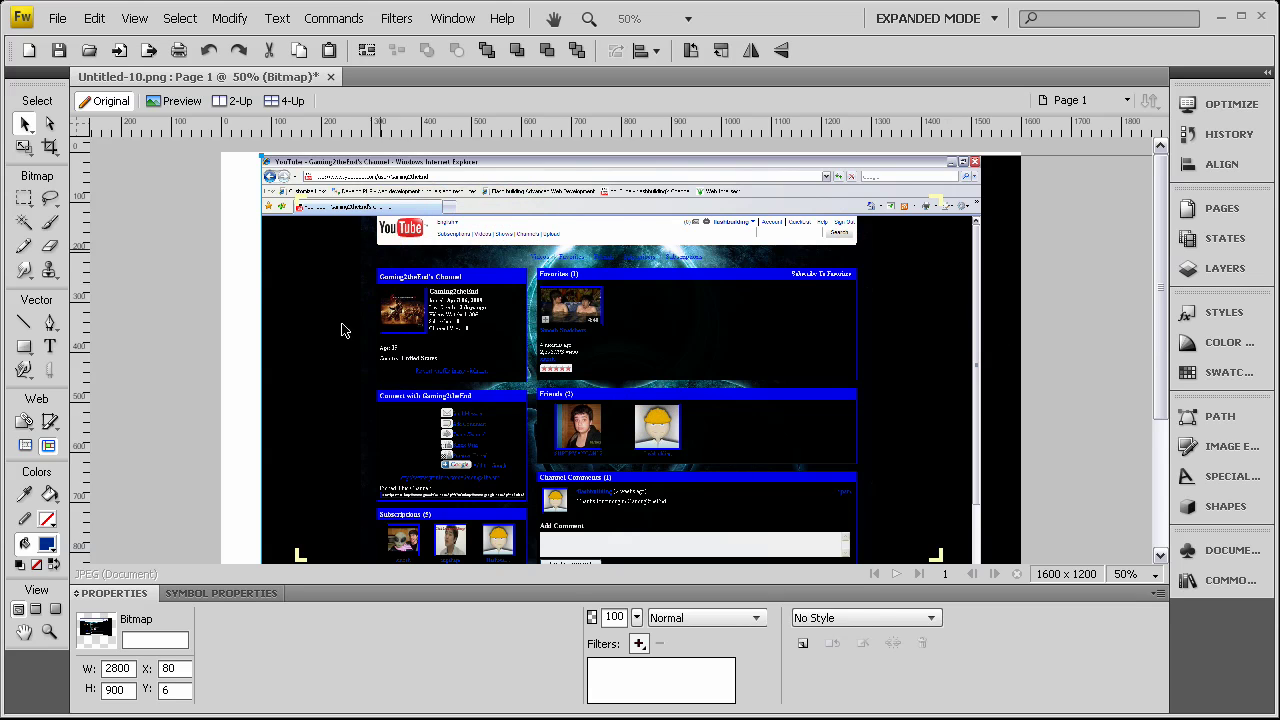
Examine how the pasted screenshot sits on the canvas at several magnifications, ending at 33%.
key(ctrl+1)
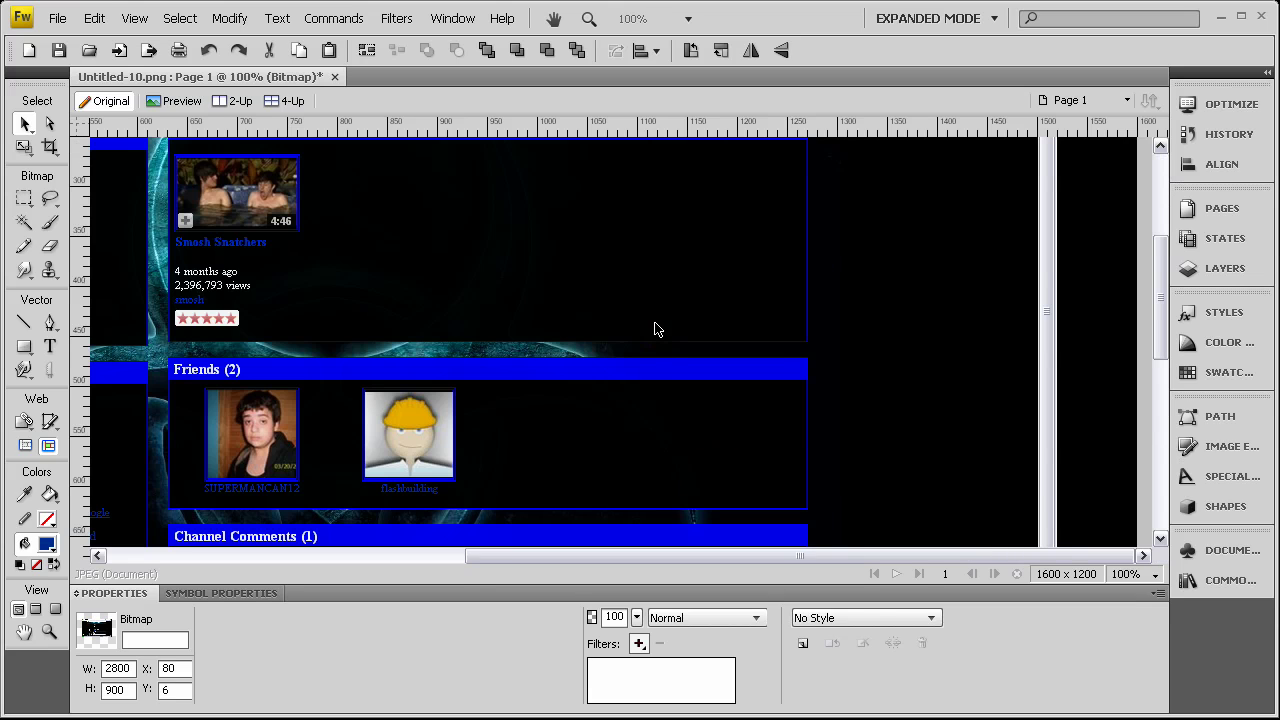
key(ctrl+minus)
key(ctrl+minus)
key(ctrl+minus)
key(ctrl+equal)
key(ctrl+equal)
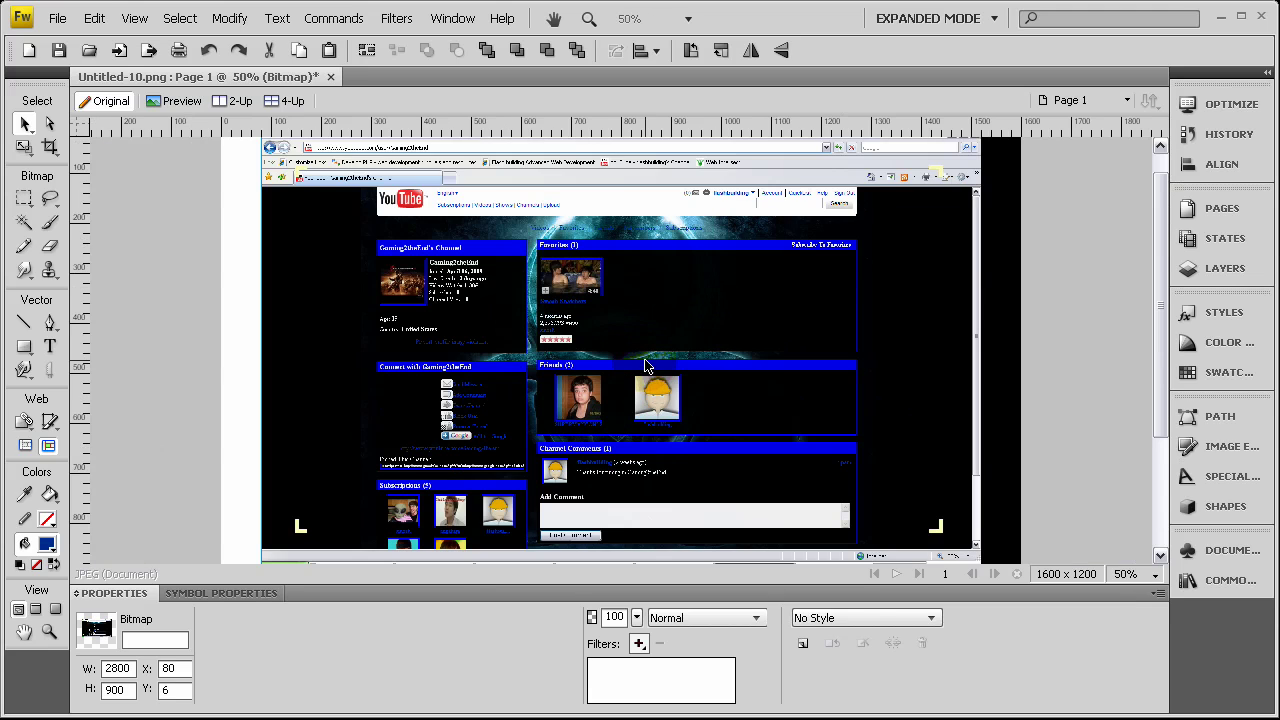
key(ctrl+minus)
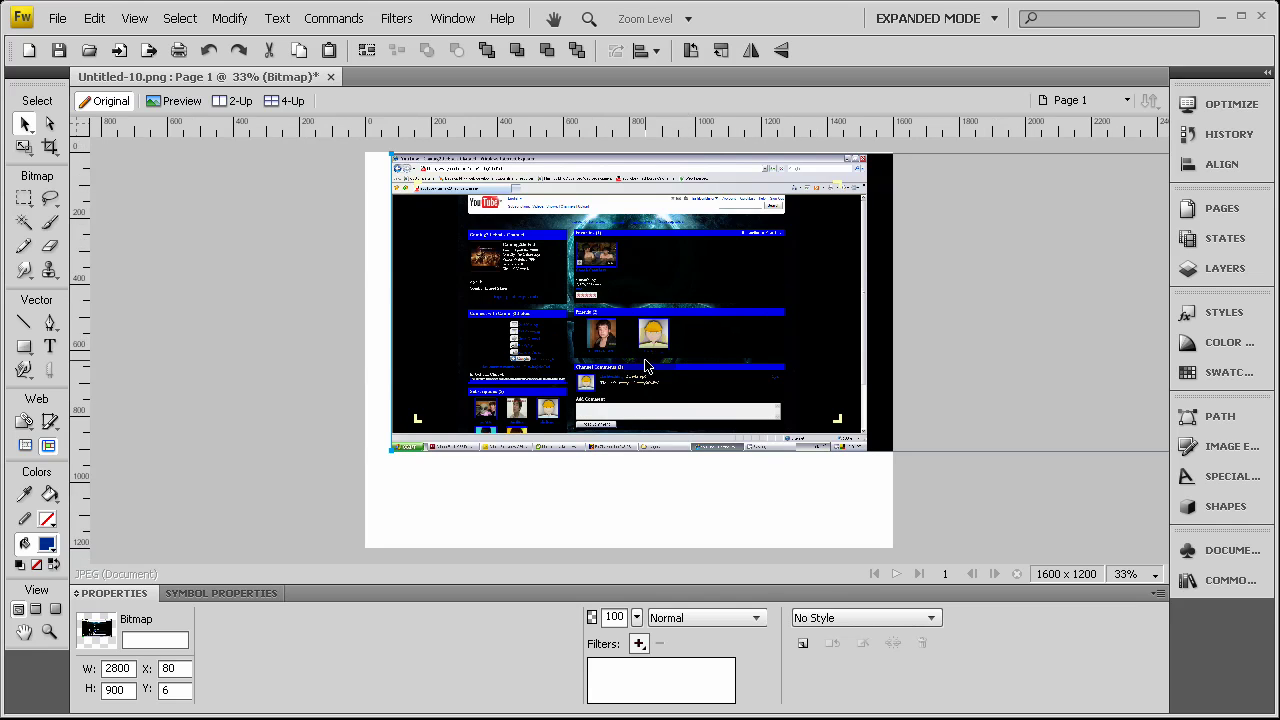
key(ctrl+1)
key(ctrl+minus)
key(ctrl+minus)
key(ctrl+minus)
key(ctrl+minus)
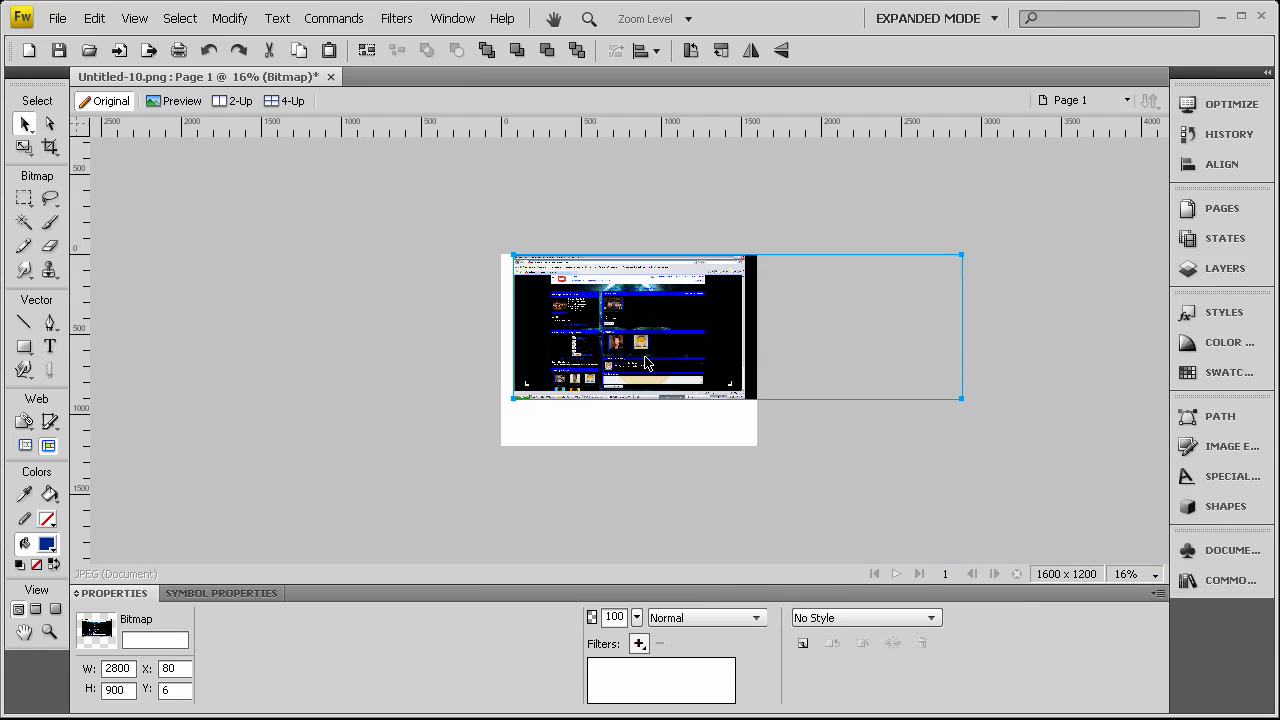
key(ctrl+1)
key(ctrl+minus)
key(ctrl+minus)
key(ctrl+minus)
key(ctrl+equal)
key(ctrl+minus)
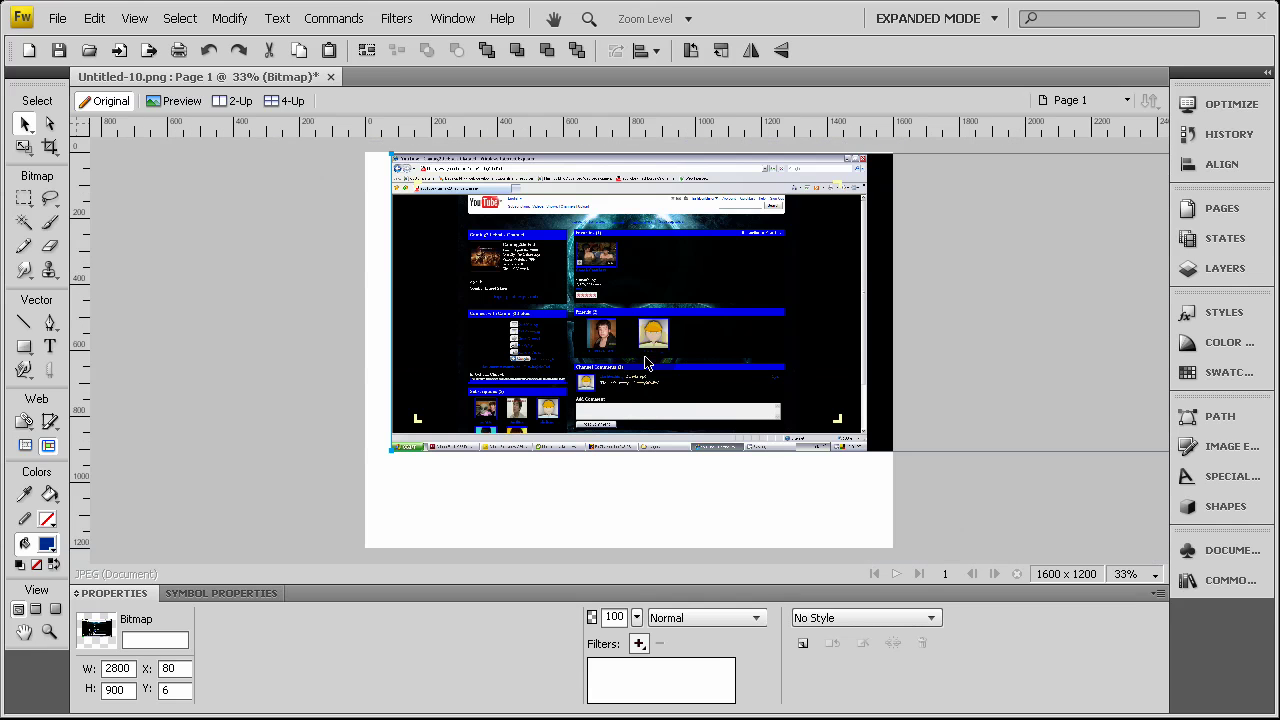
Turn the tooltips display off and back on.
click(138, 22)
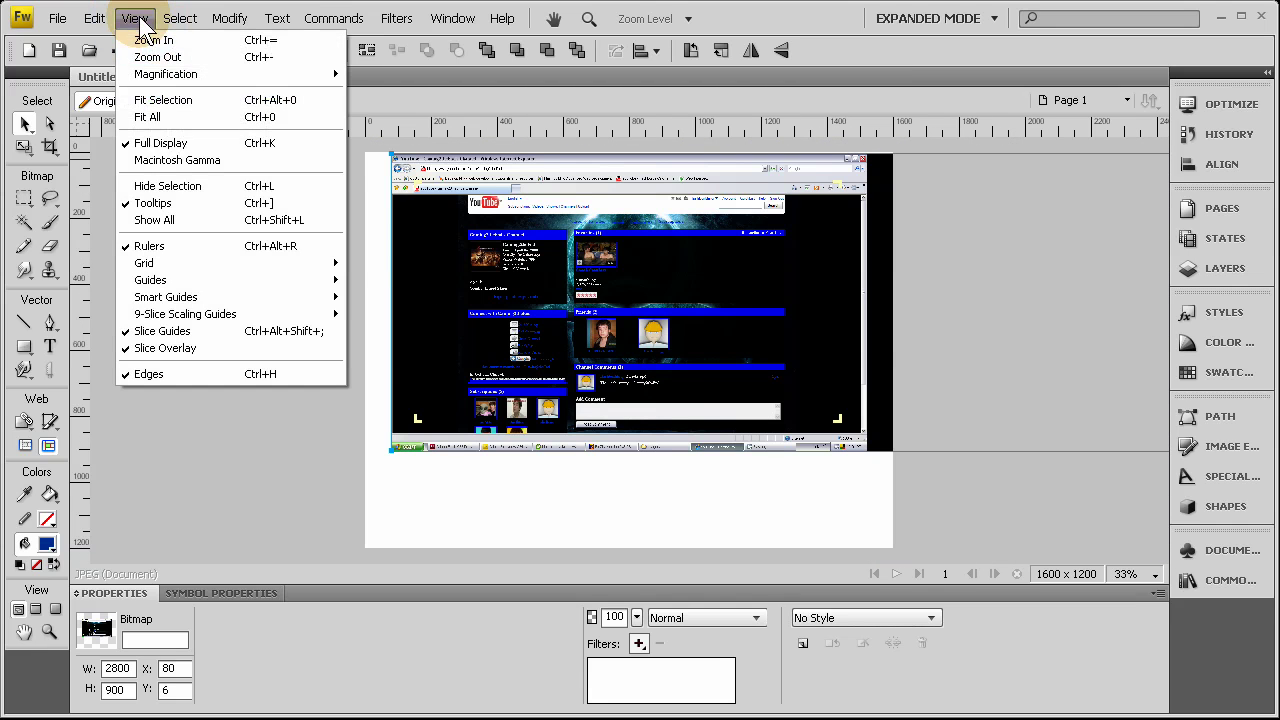
click(160, 203)
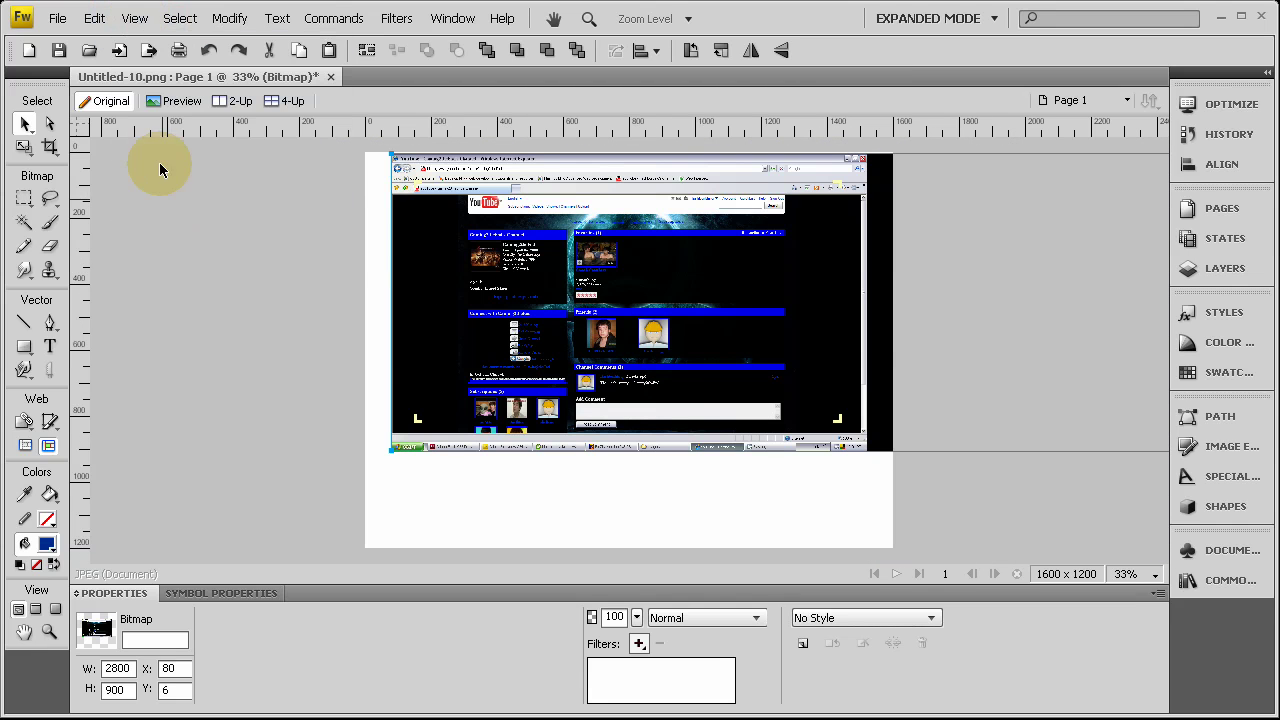
click(134, 18)
click(160, 200)
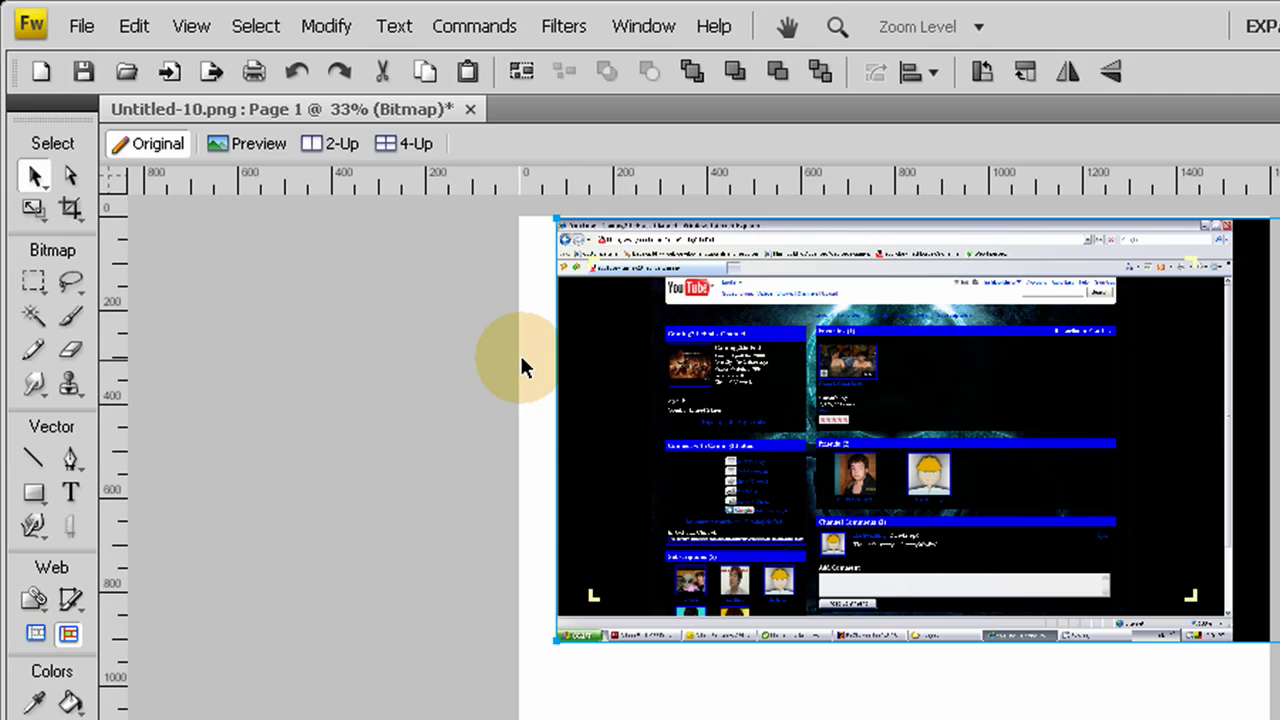
Check the coordinate tooltips over the canvas with the Rectangle tool active.
click(34, 494)
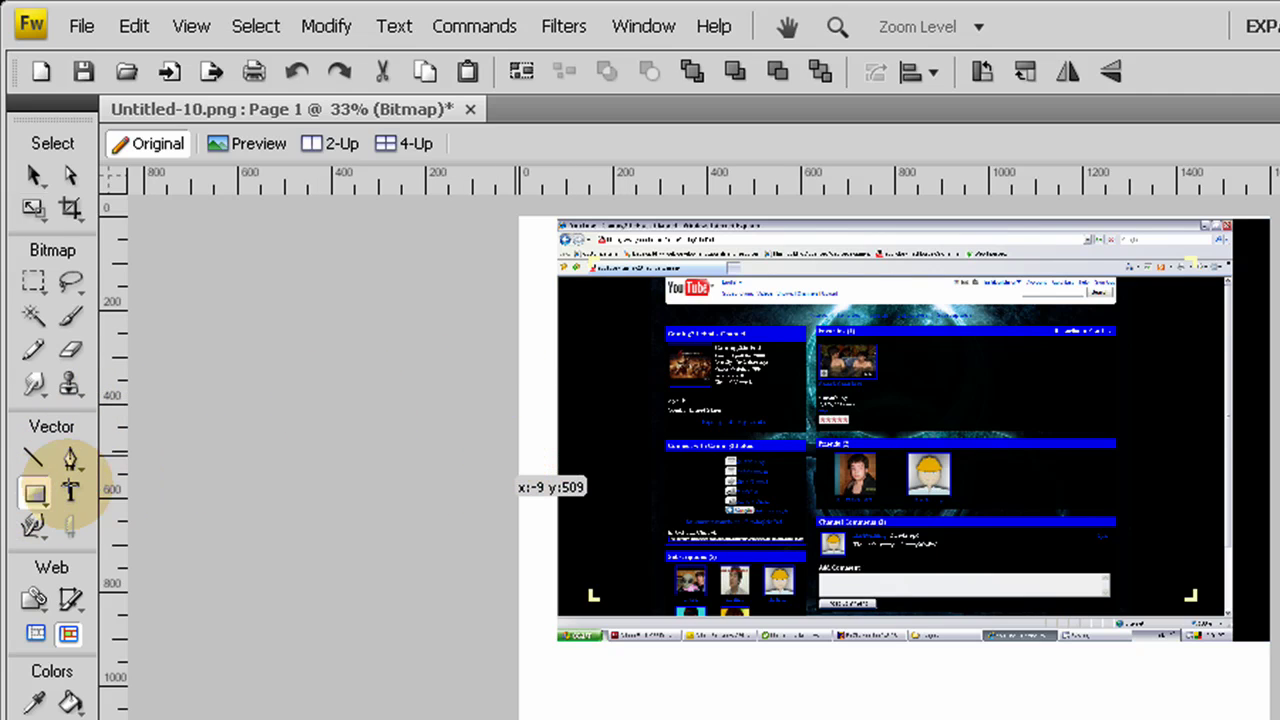
click(224, 482)
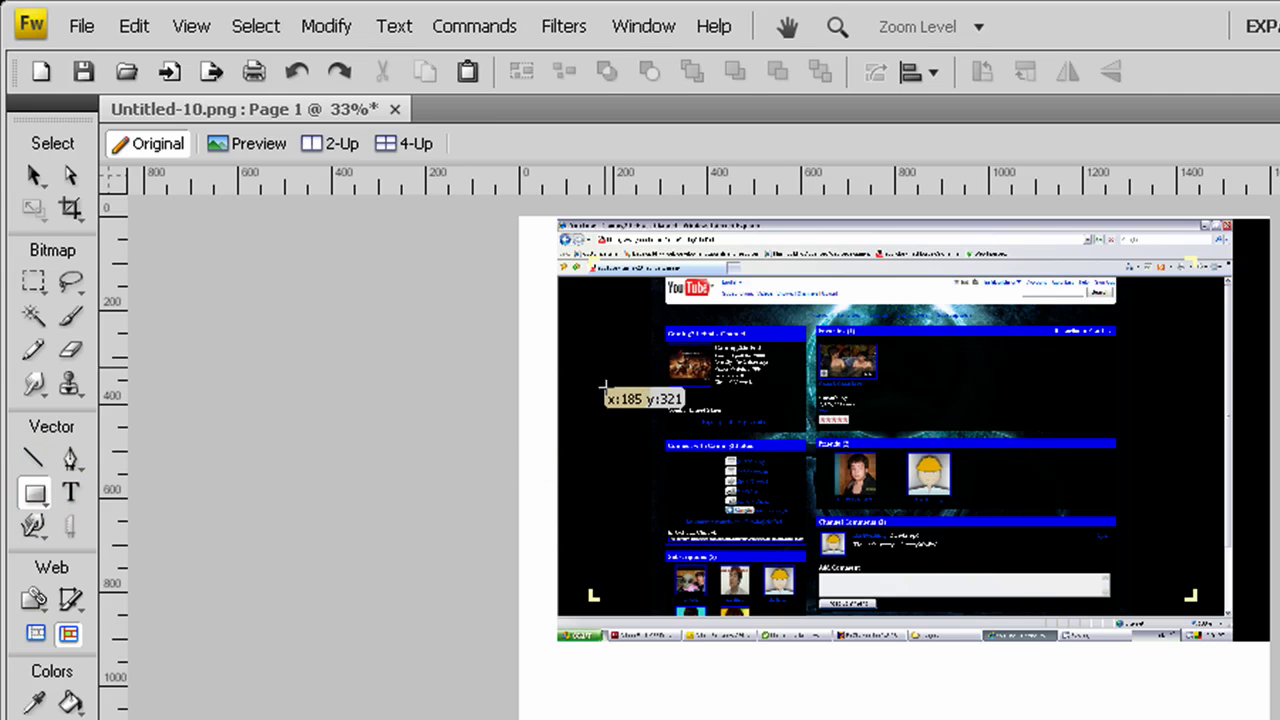
click(570, 398)
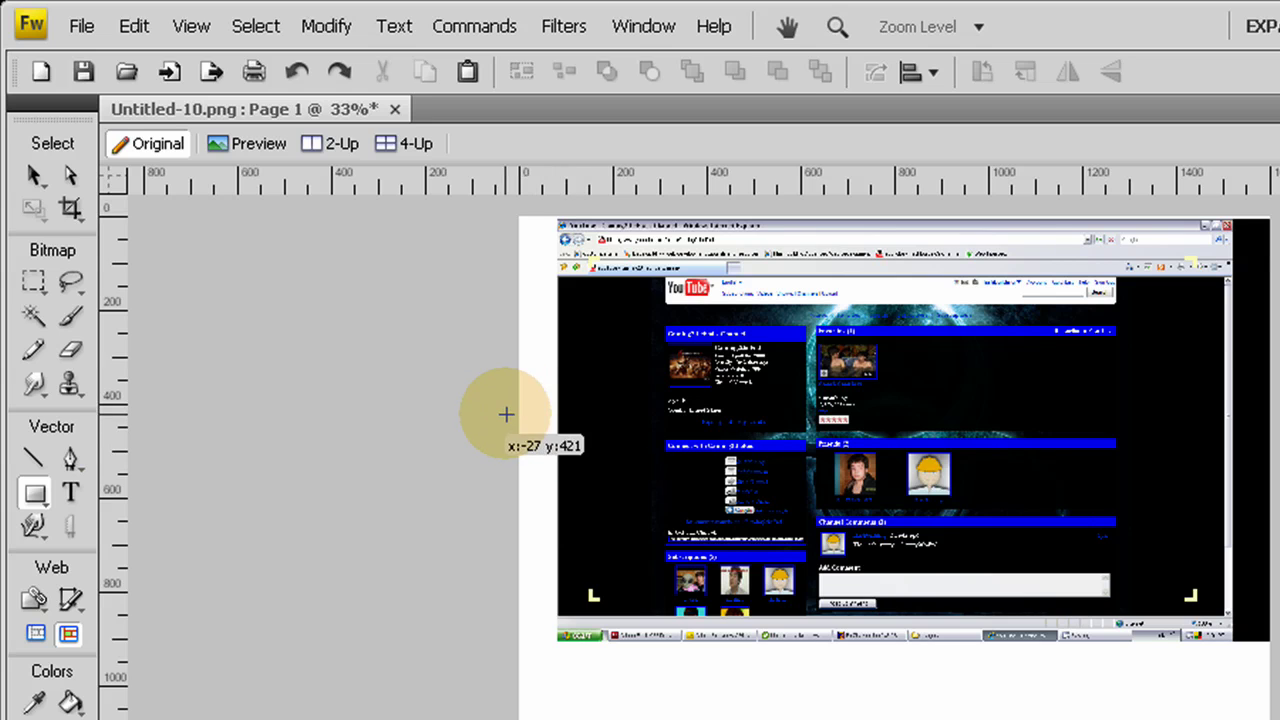
Disable the coordinate tooltips and enable them again.
click(140, 26)
mouse_move(192, 28)
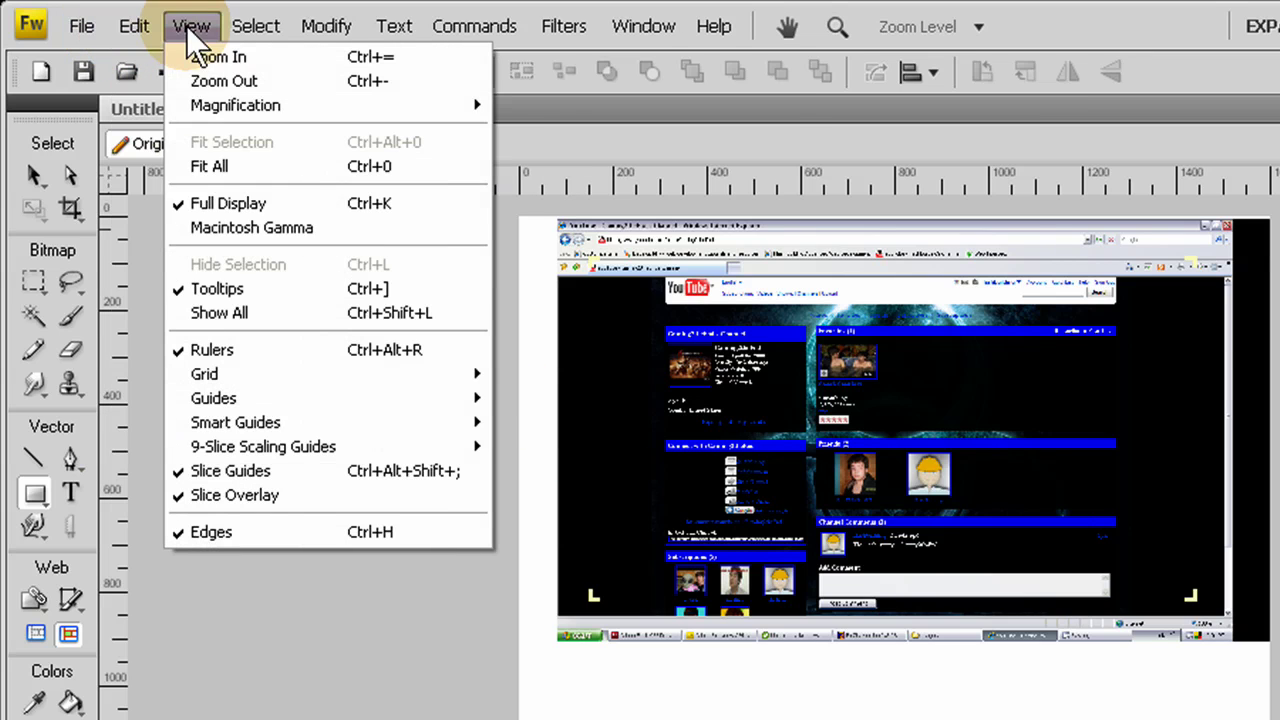
click(216, 289)
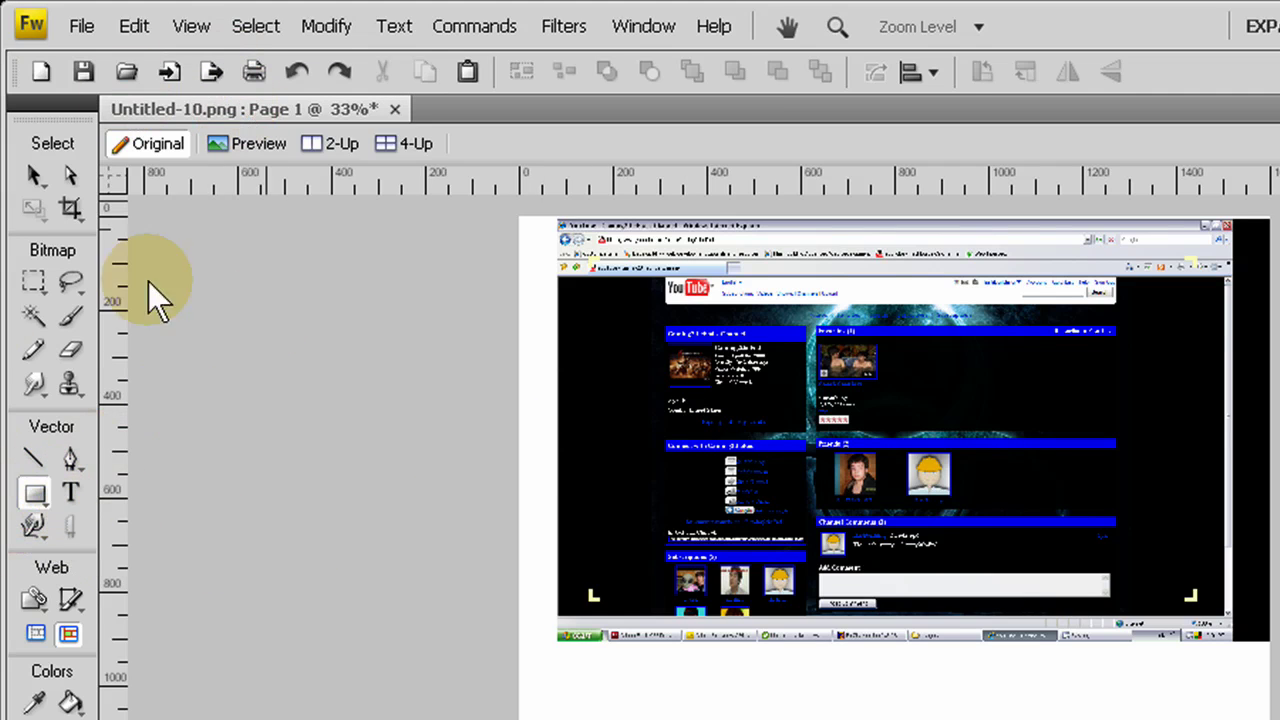
click(185, 28)
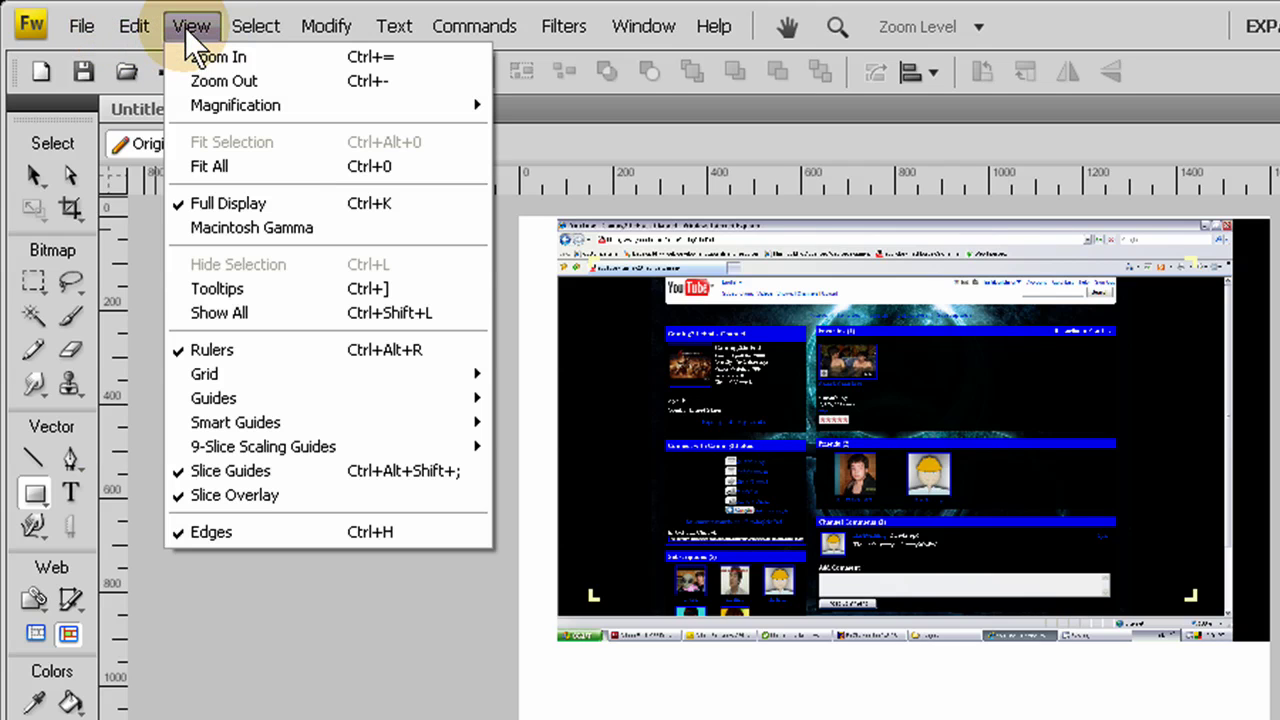
click(232, 288)
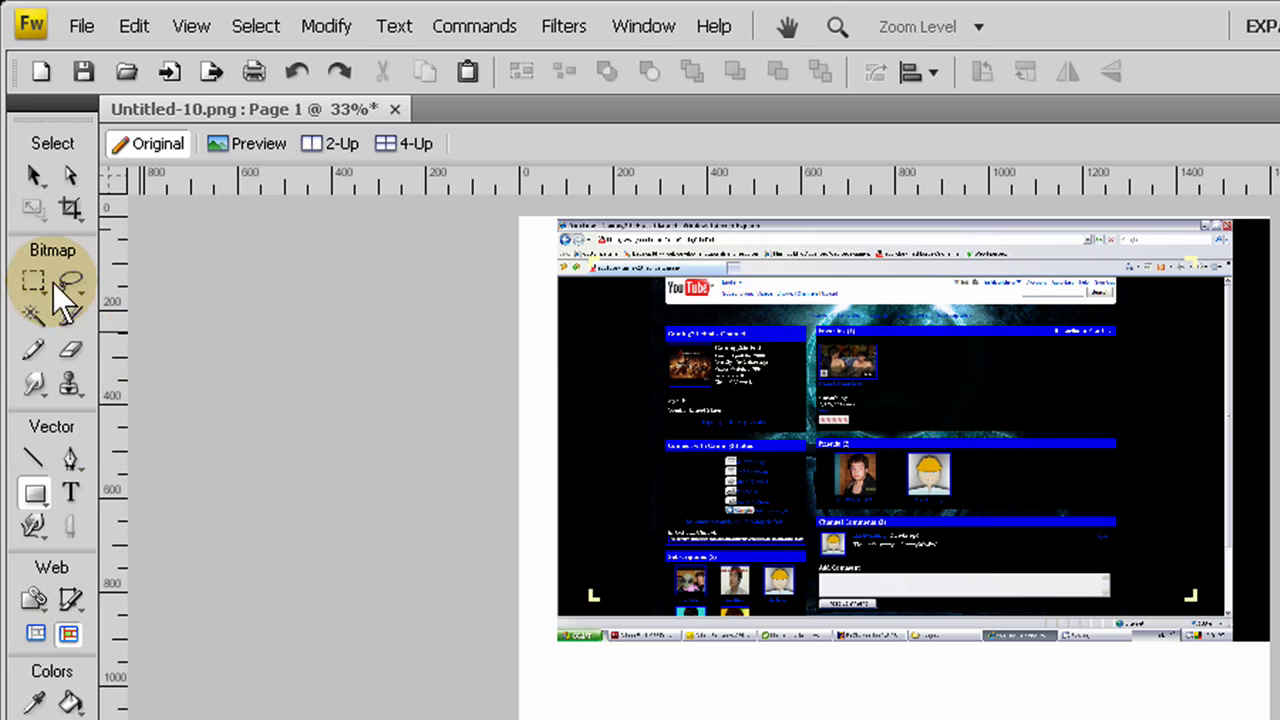
Select the pasted screenshot with the Pointer tool, briefly try the Marquee tool, and return to the Pointer.
click(34, 177)
click(662, 293)
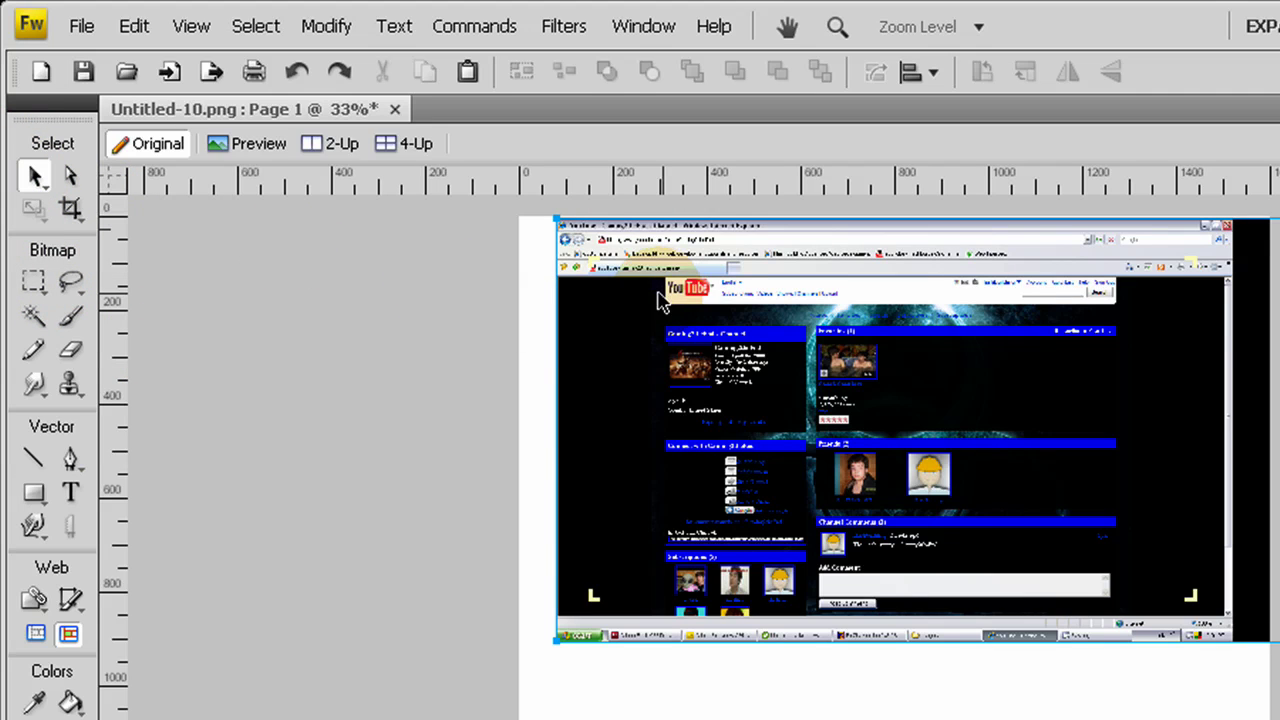
click(836, 548)
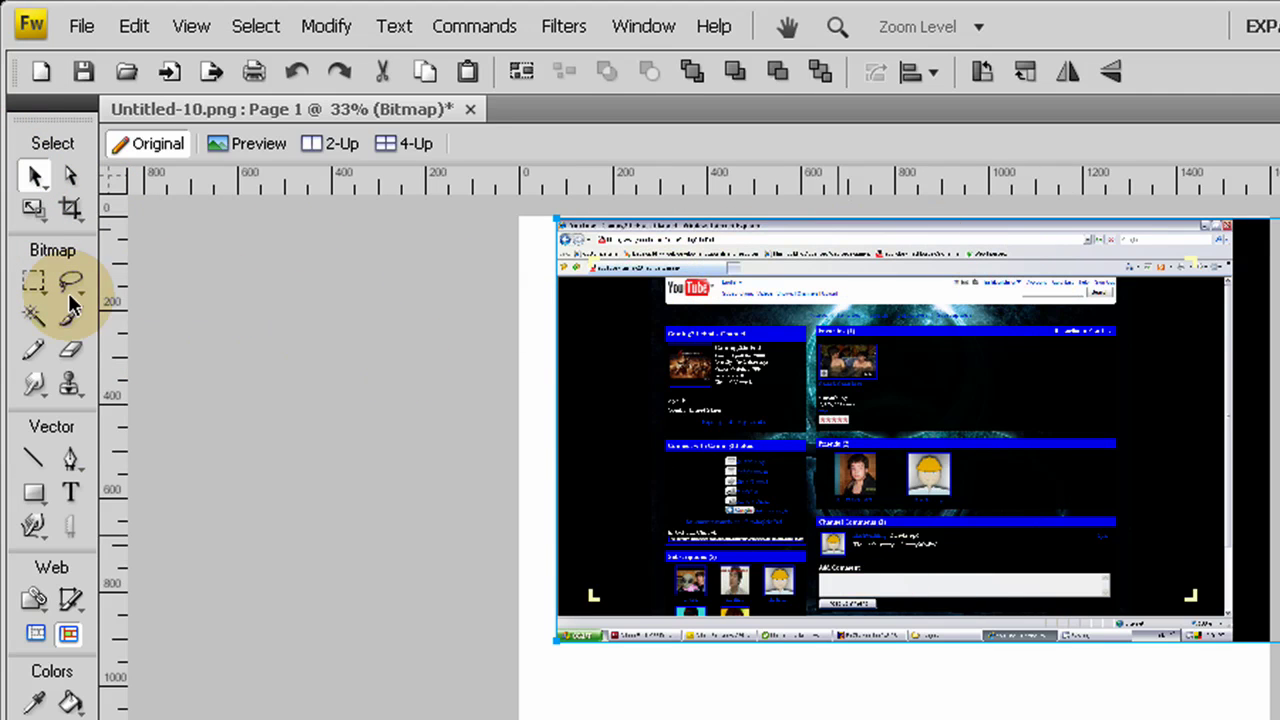
click(31, 285)
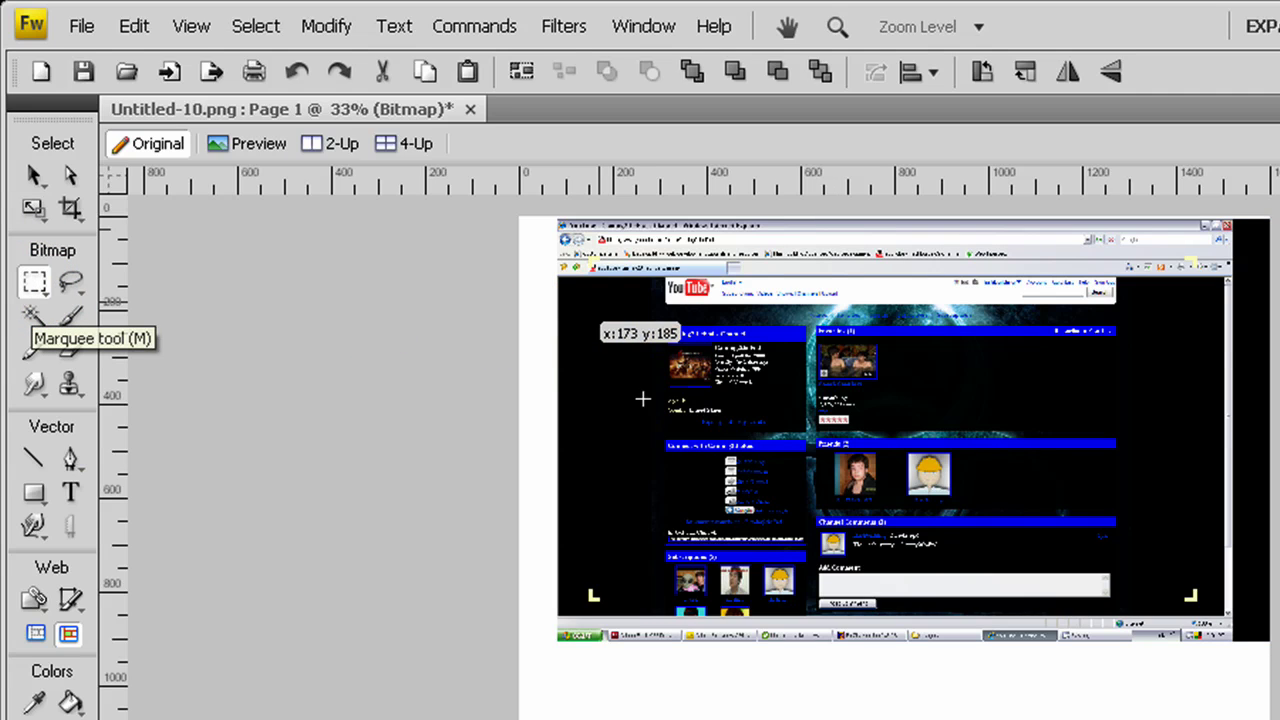
key(v)
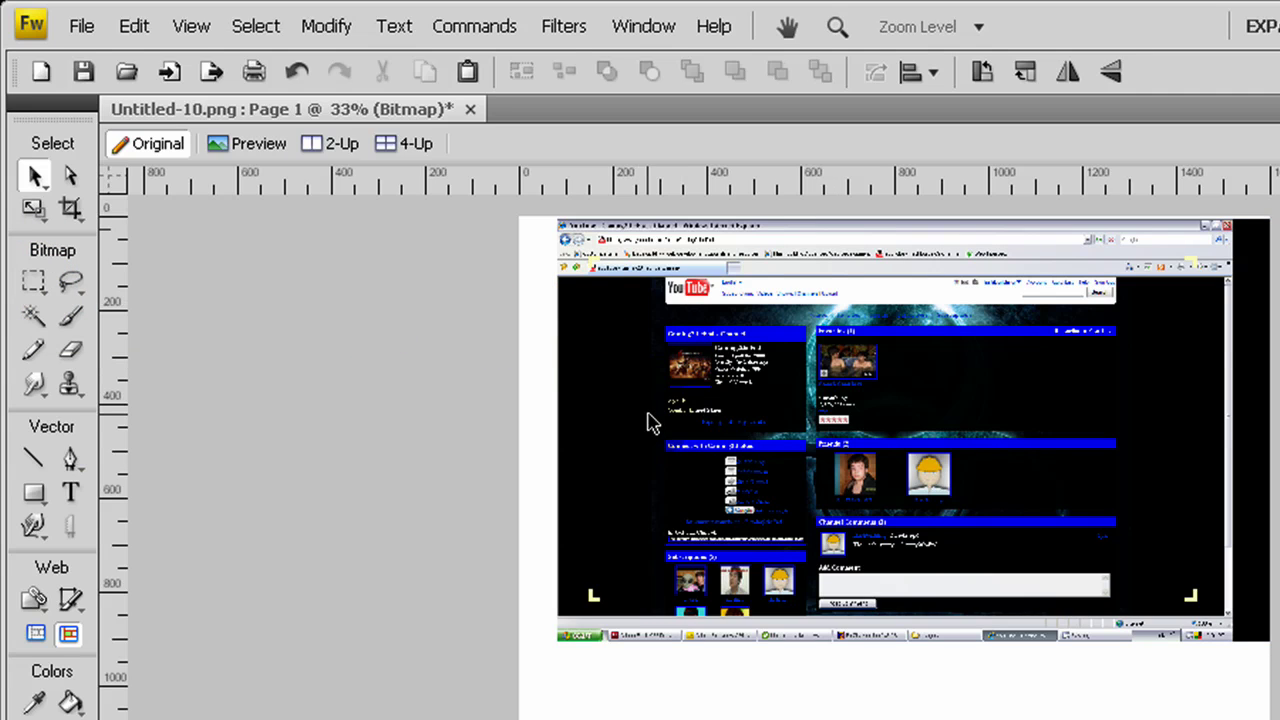
Draw a marquee selection about 986 x 247 px around the YouTube header and upper channel boxes of the screenshot.
key(ctrl+equal)
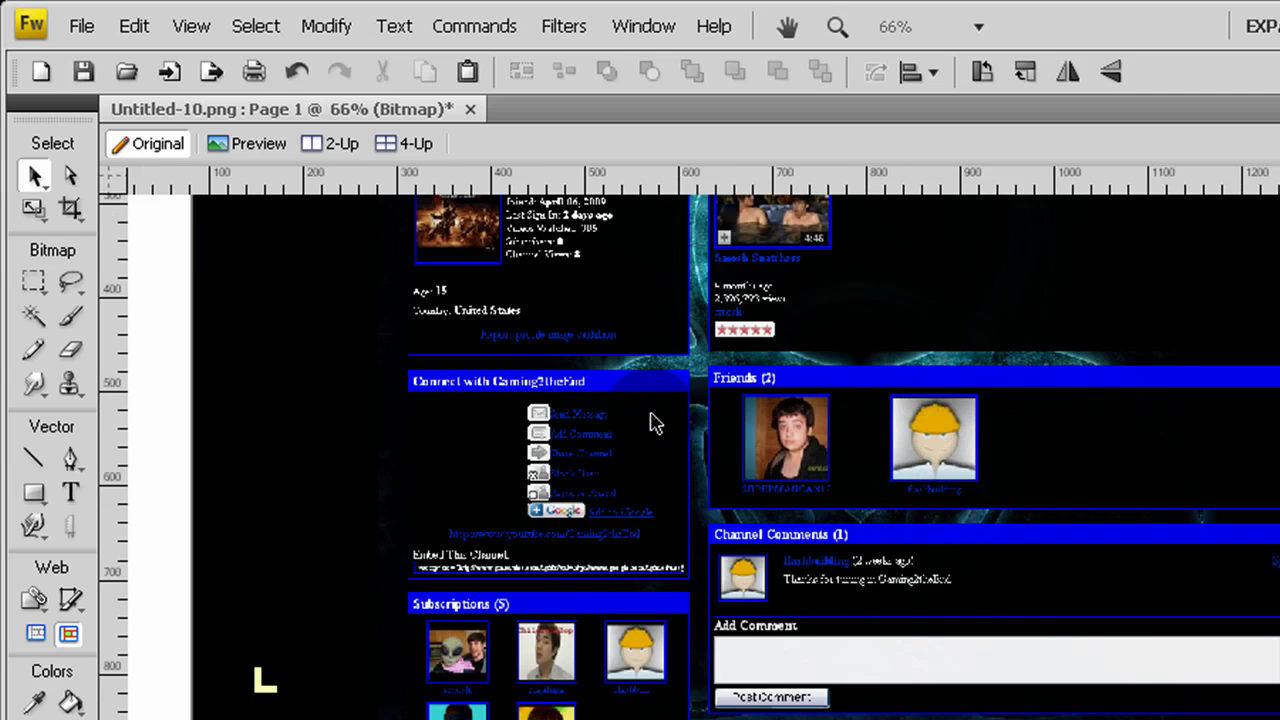
key(ctrl+equal)
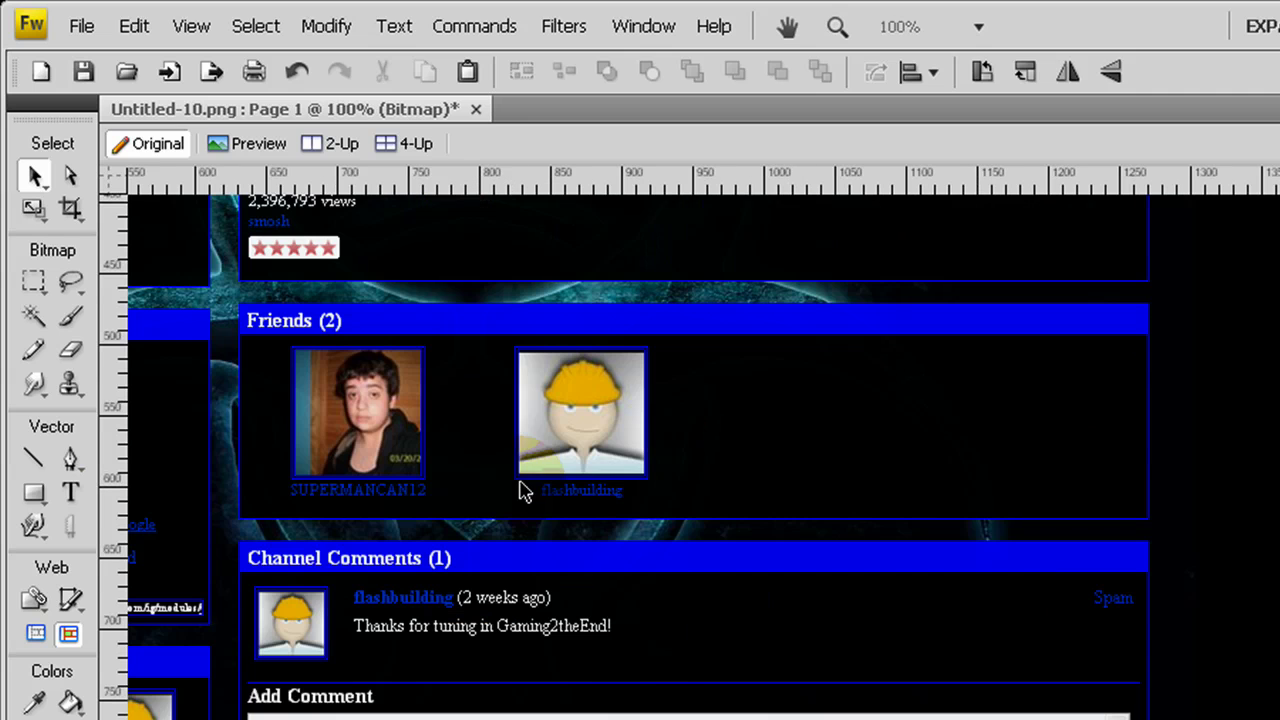
key(m)
scroll(704, 456, left, 5)
scroll(885, 507, left, 2)
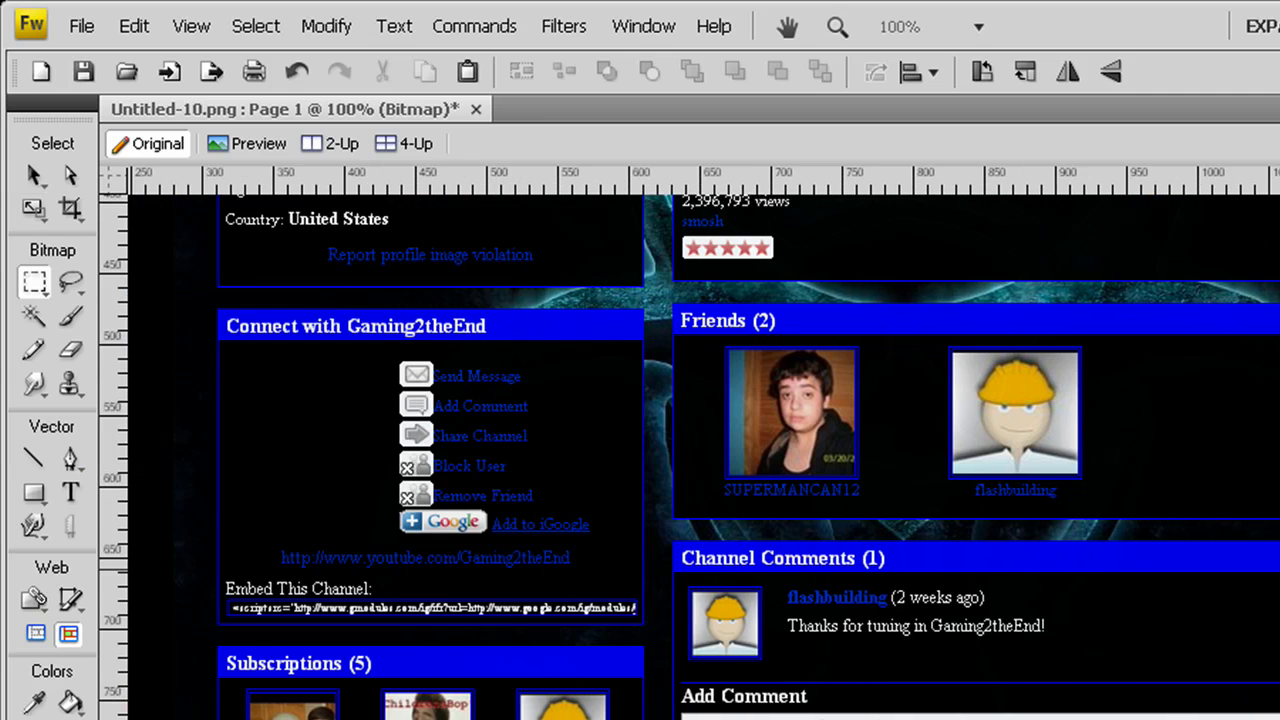
scroll(885, 507, up, 10)
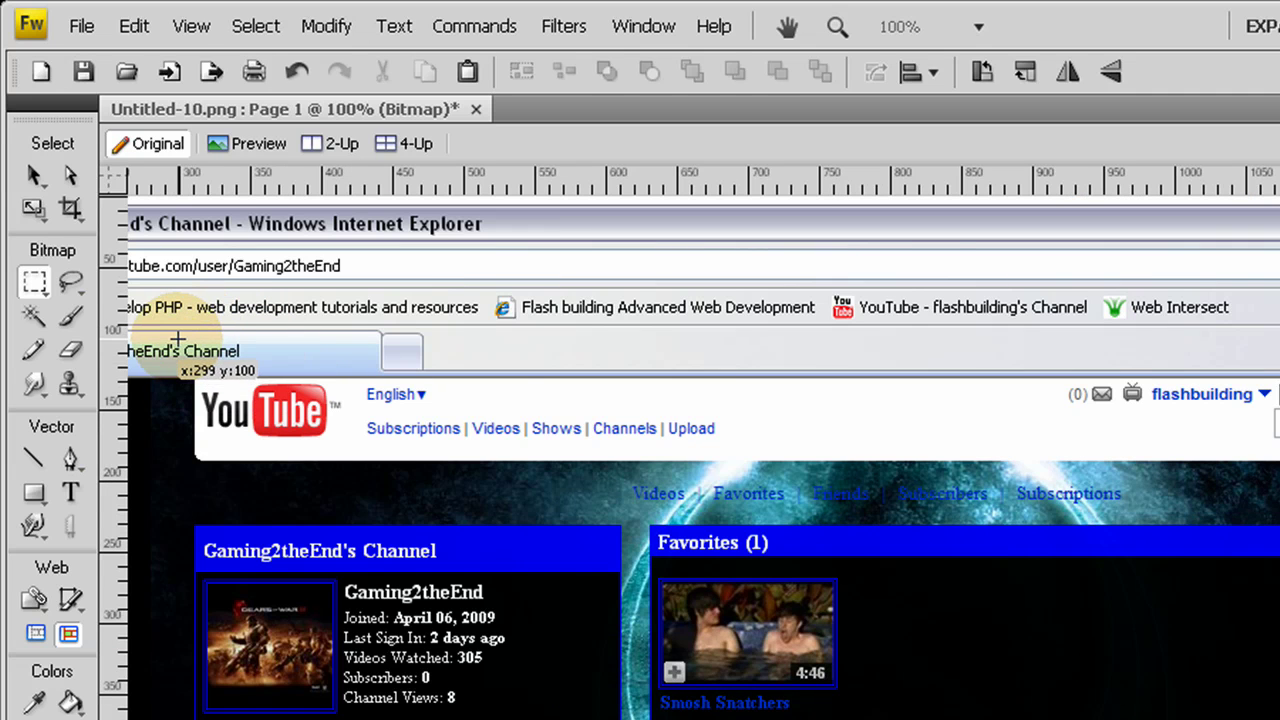
drag(178, 341, 1279, 688)
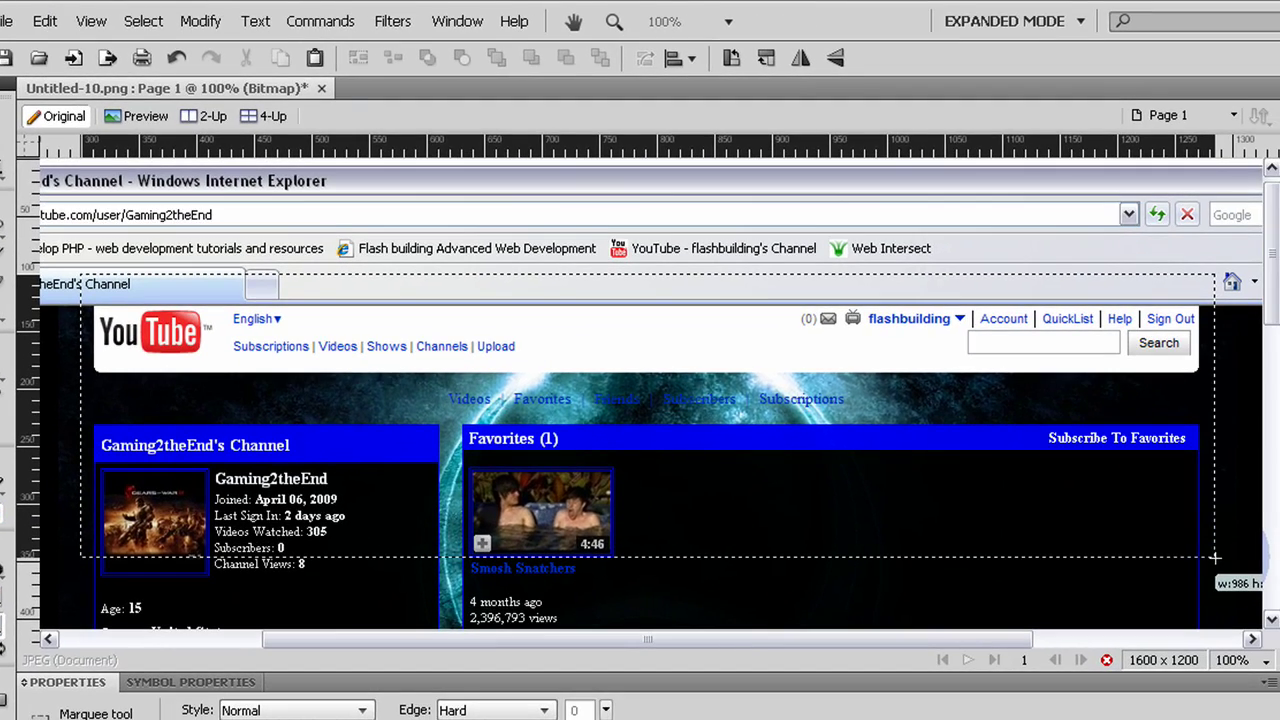
drag(1279, 688, 1279, 686)
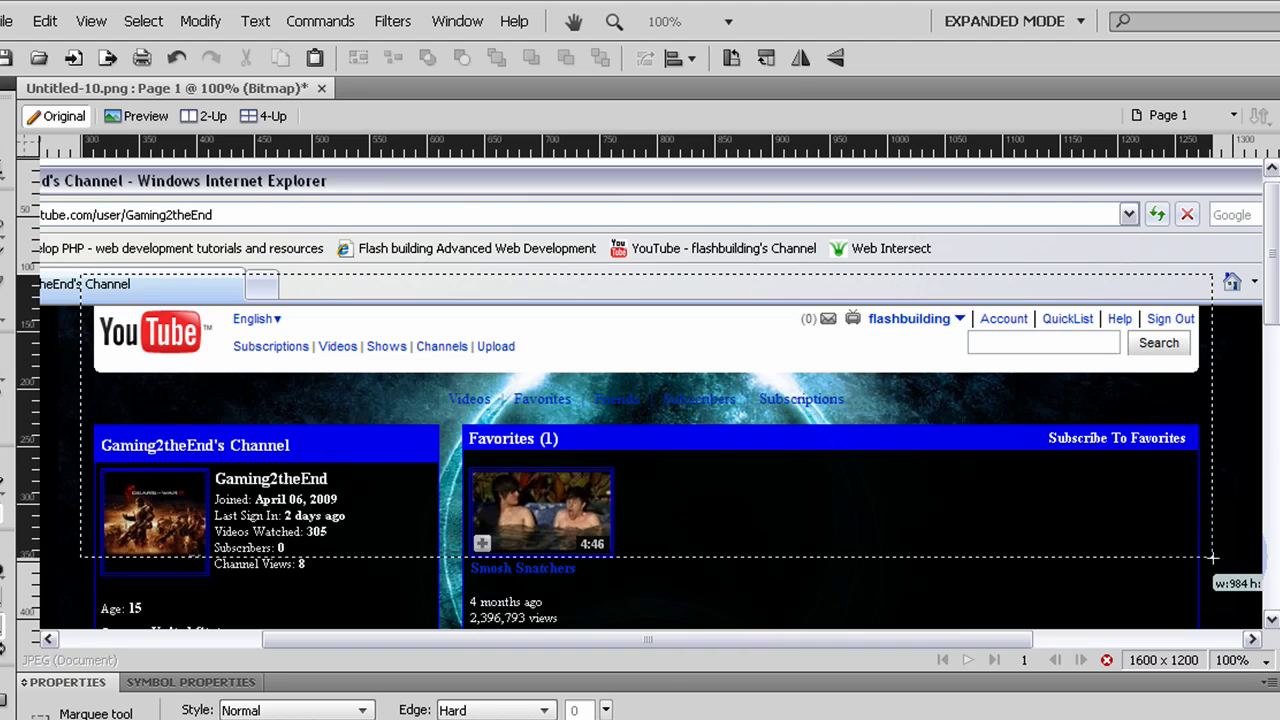
drag(1212, 557, 1215, 558)
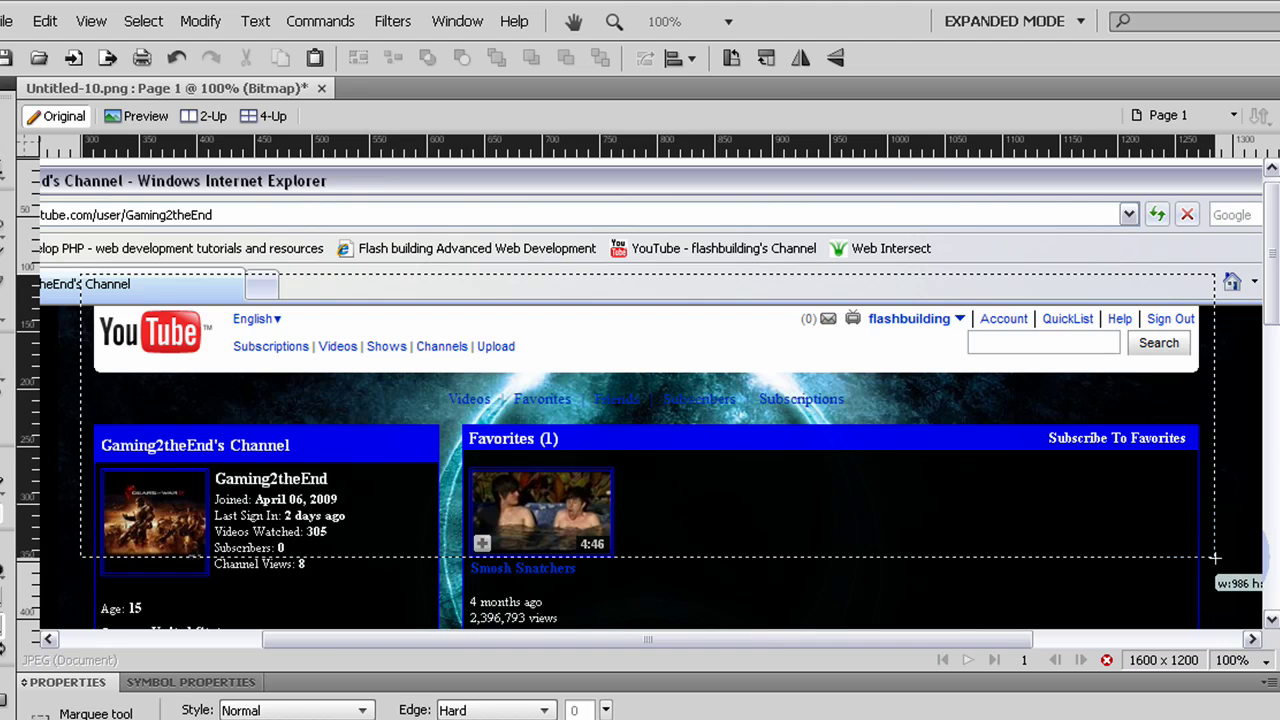
drag(1215, 558, 1215, 558)
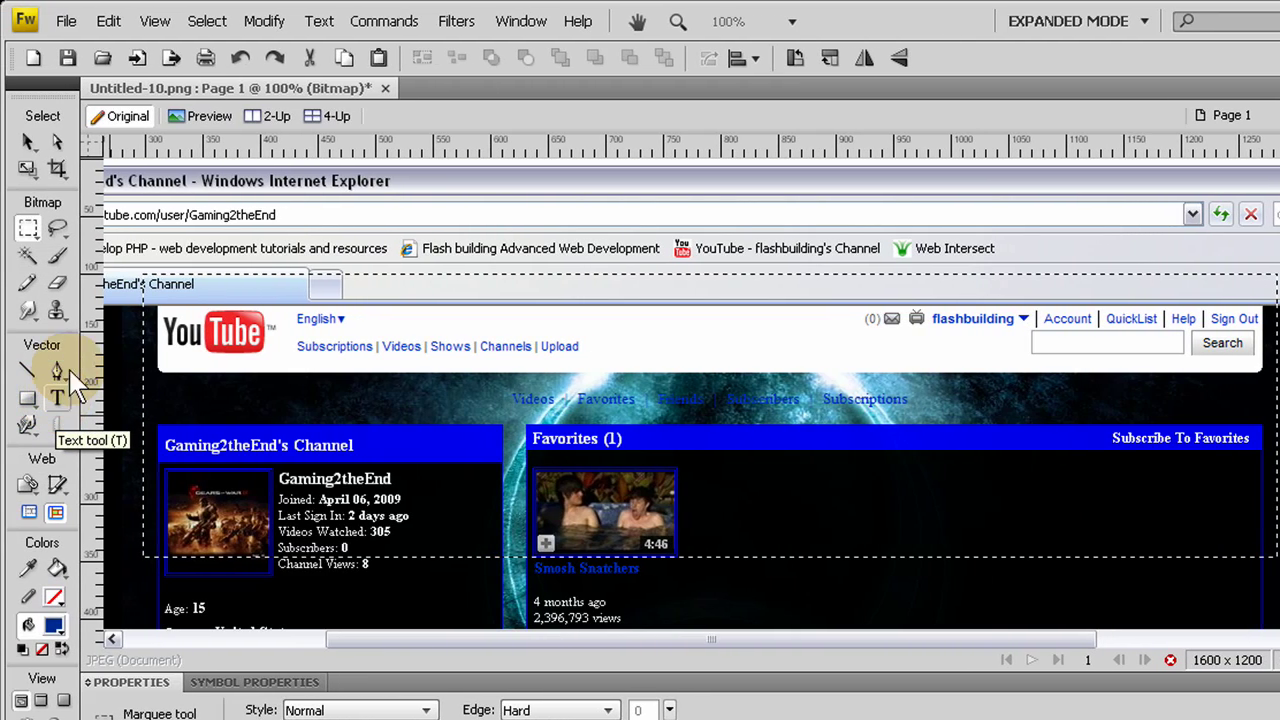
Paste a copy of the selected header region as a separate bitmap and delete the original full screenshot.
click(66, 382)
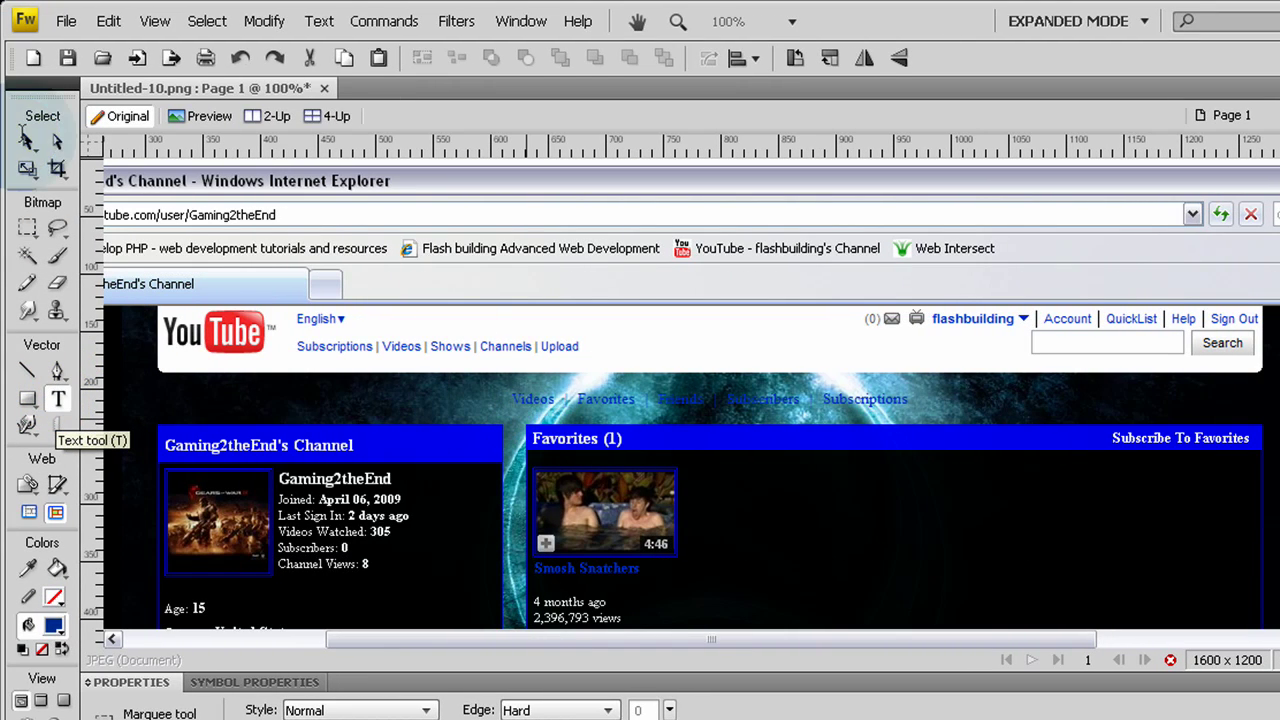
click(445, 232)
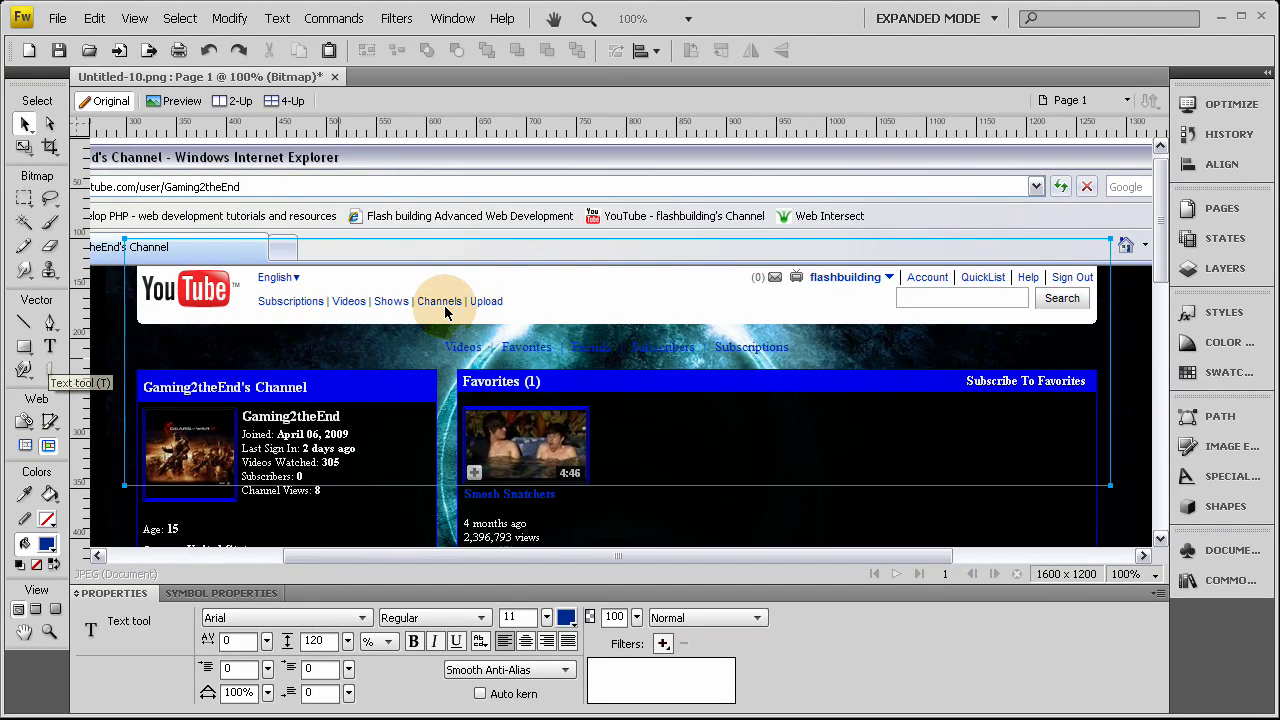
key(ctrl+v)
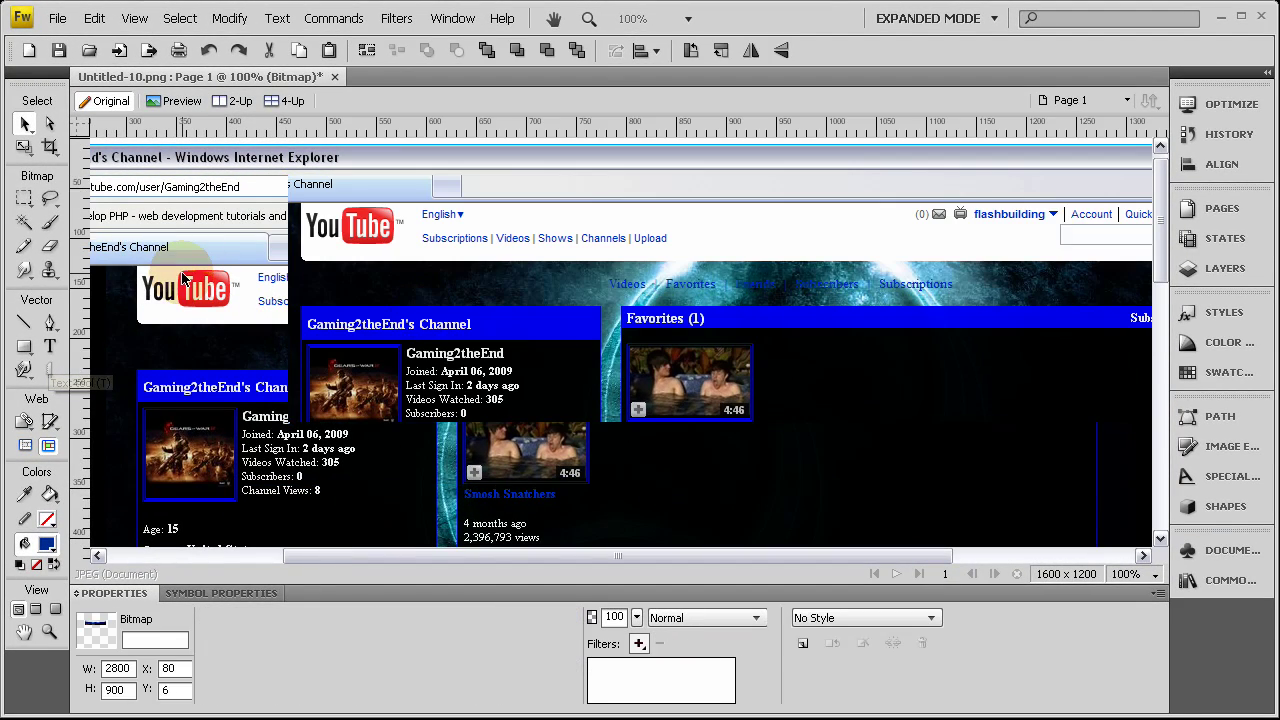
key(Delete)
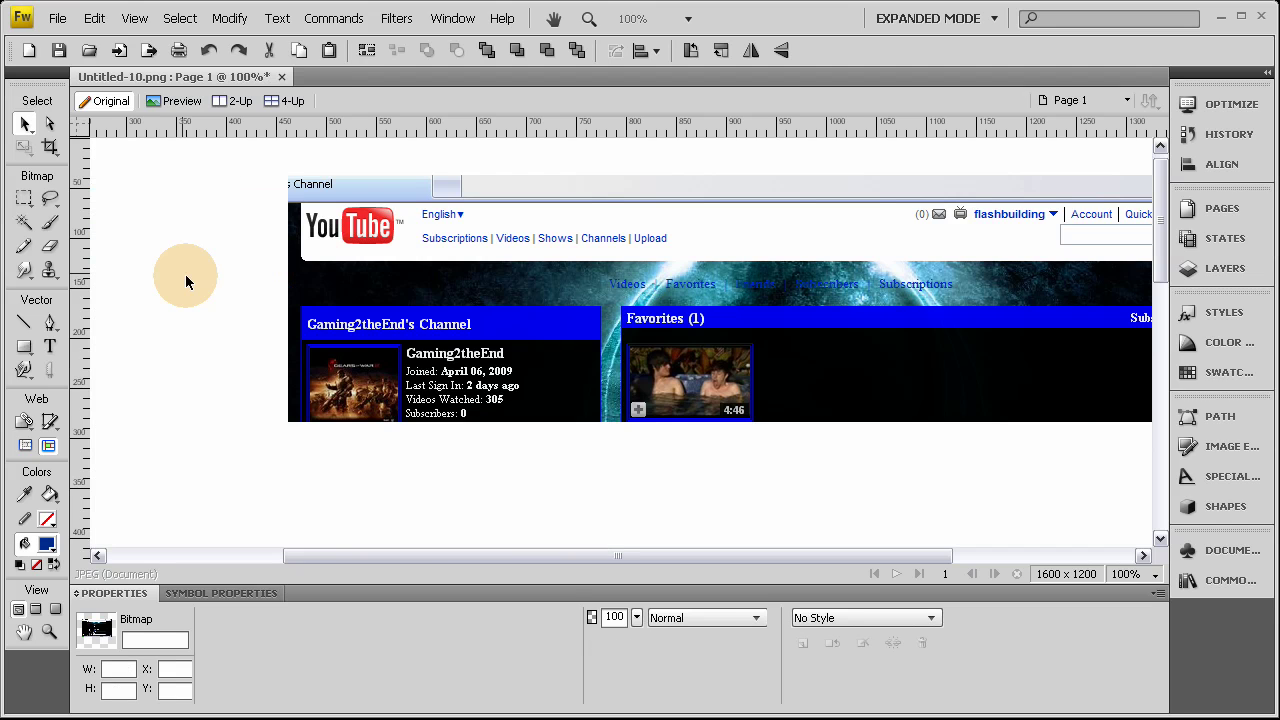
Centre the header bitmap horizontally on the canvas and move it to the top edge, at about X 307, Y -18.
click(200, 367)
drag(900, 337, 744, 318)
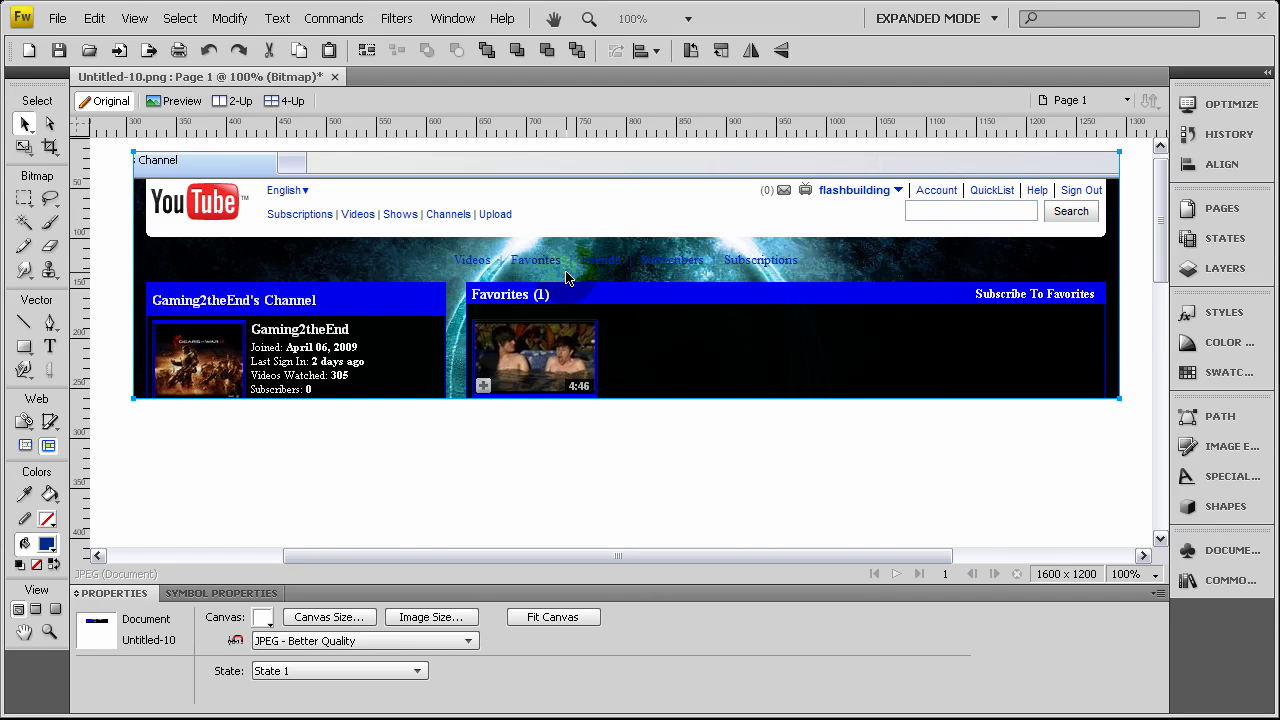
drag(626, 290, 718, 296)
key(ctrl+minus)
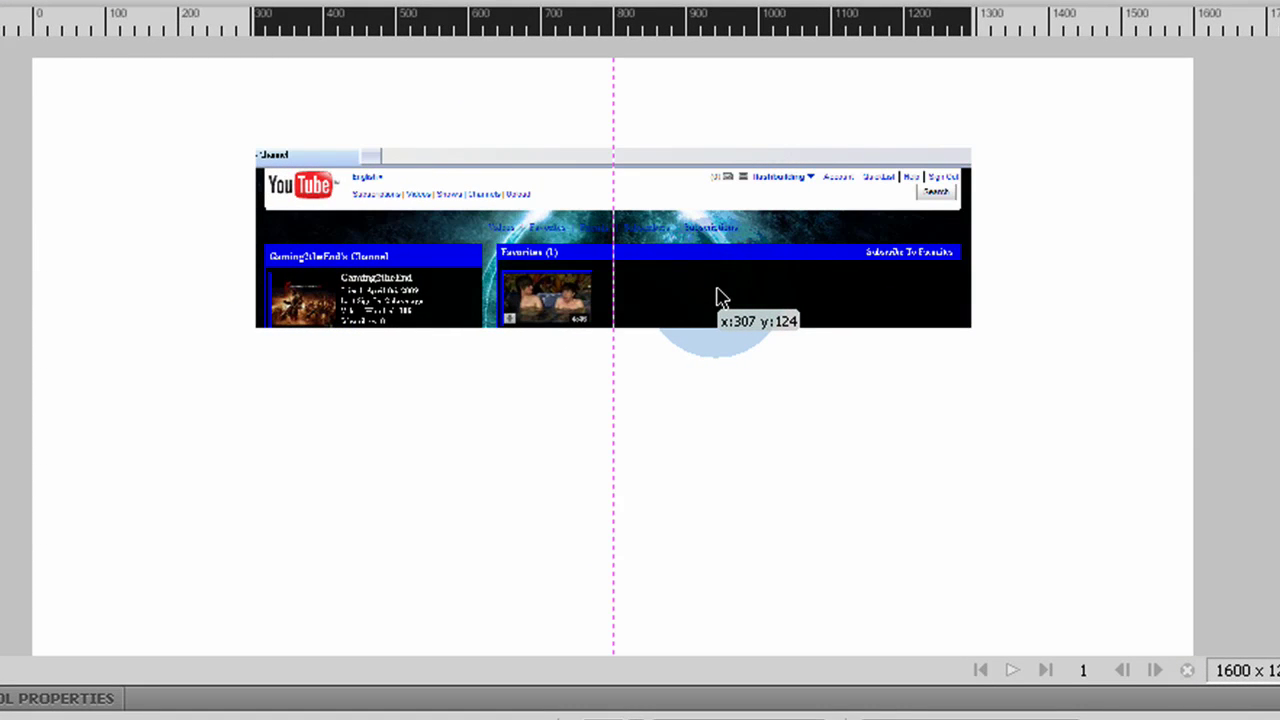
drag(718, 296, 714, 194)
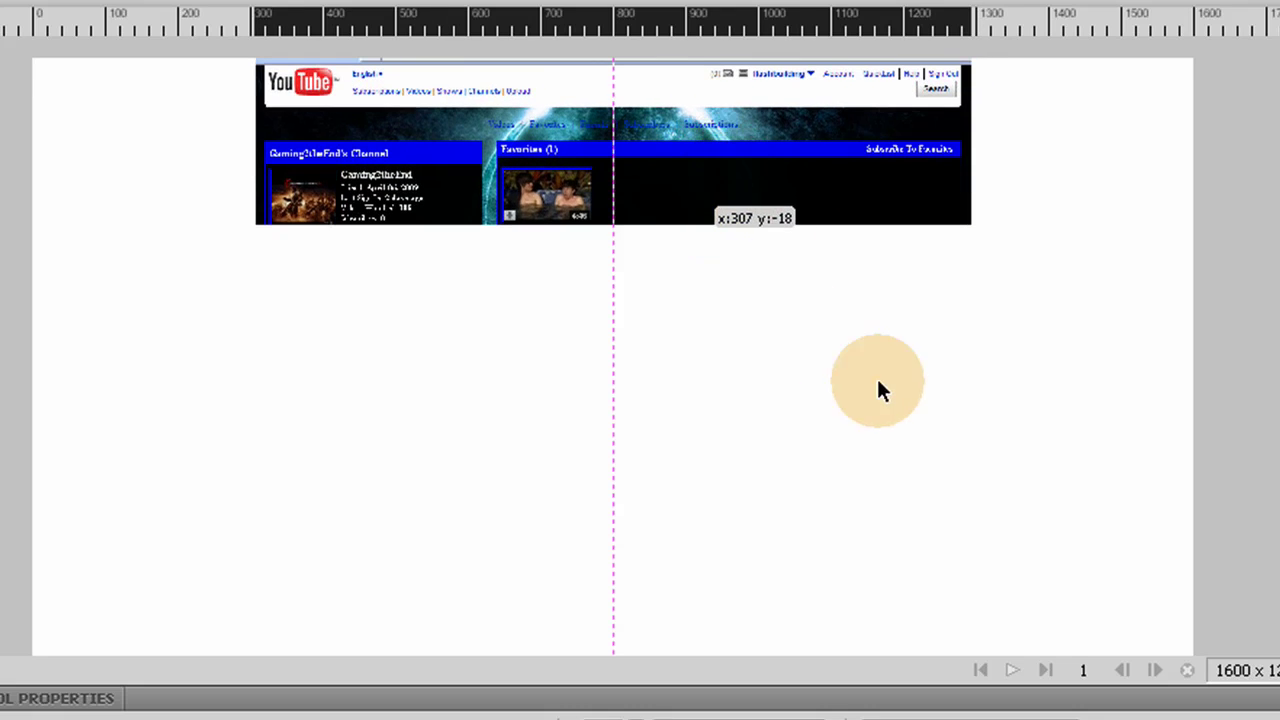
Try nudging the header bitmap up a few pixels past the canvas's top edge and move it back down.
key(ctrl+equal)
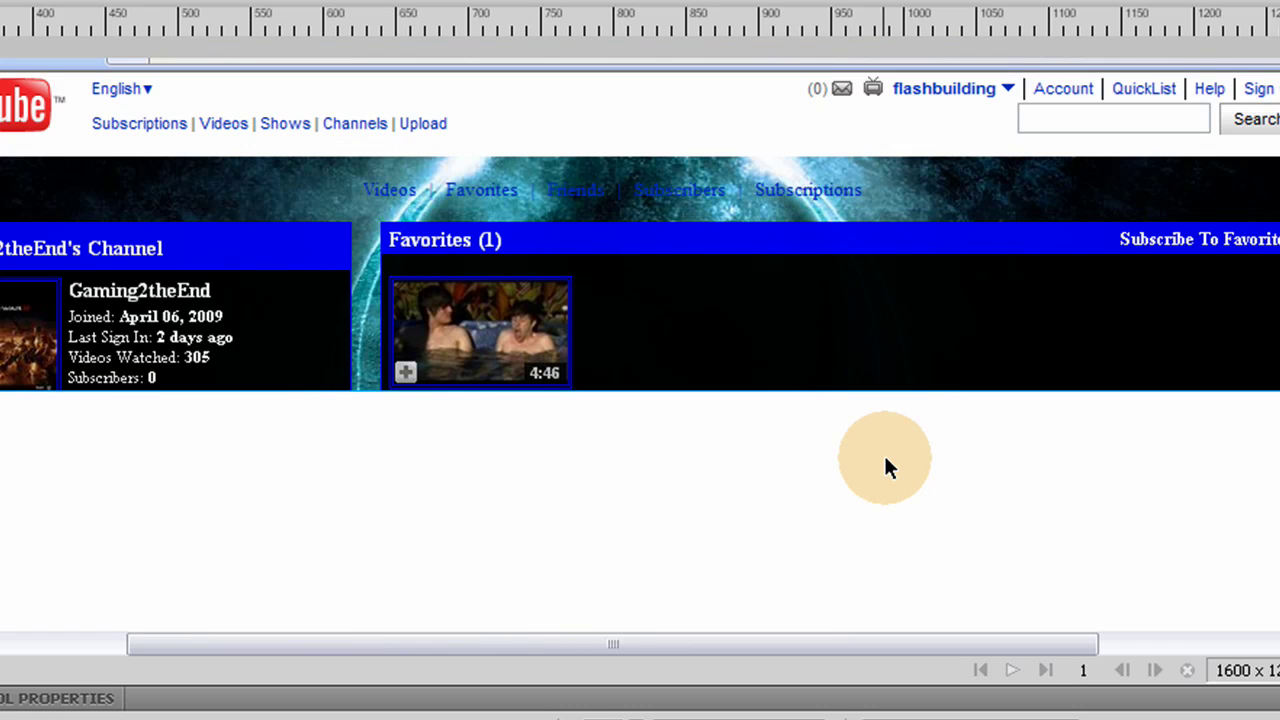
key(Up)
key(Up)
key(Up)
key(Up)
key(Up)
key(Up)
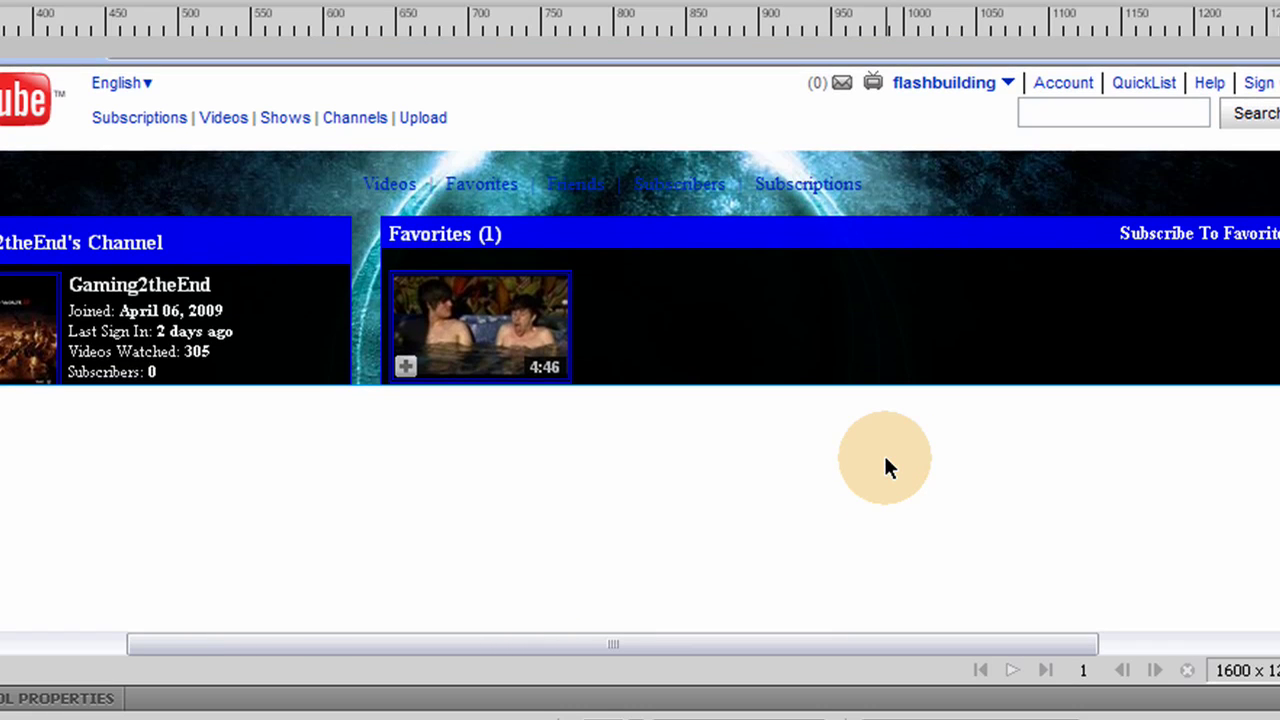
key(Down)
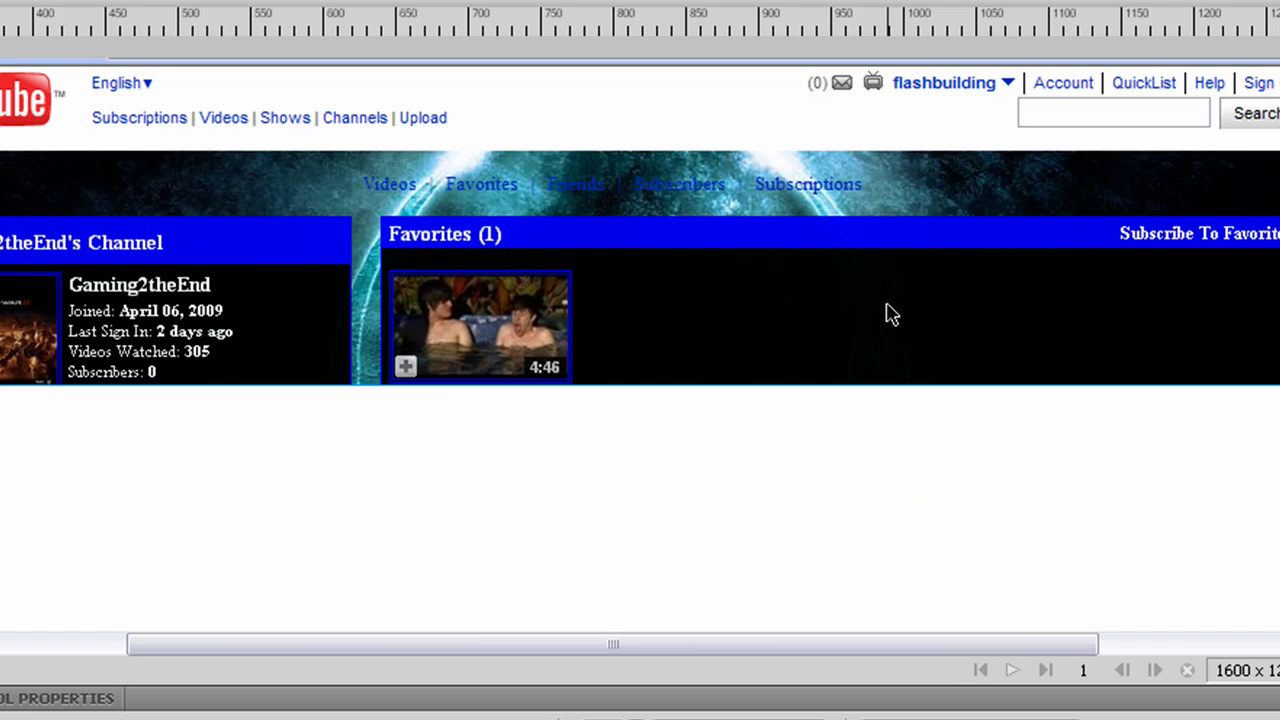
key(Down)
key(Down)
key(Down)
key(Down)
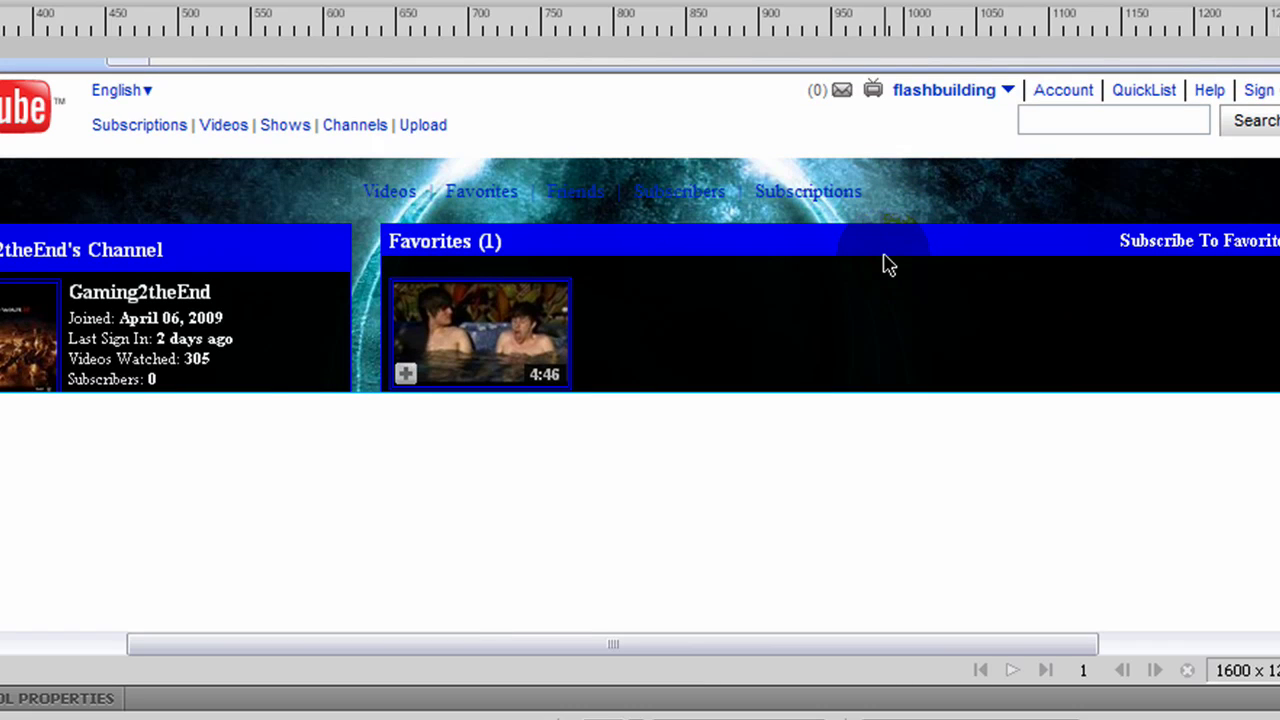
Nudge the header bitmap up to Y -28 so the browser toolbar strip lies outside the canvas's top edge.
key(ctrl+=)
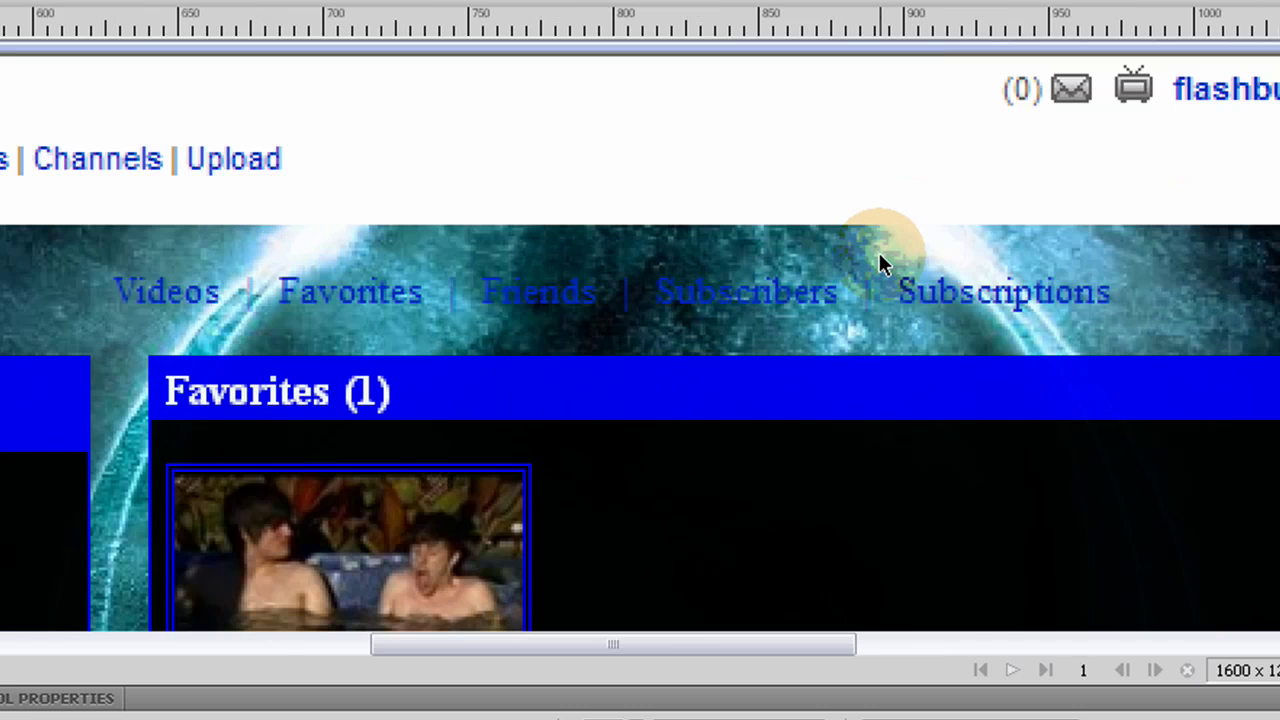
key(ctrl+=)
scroll(865, 251, up, 3)
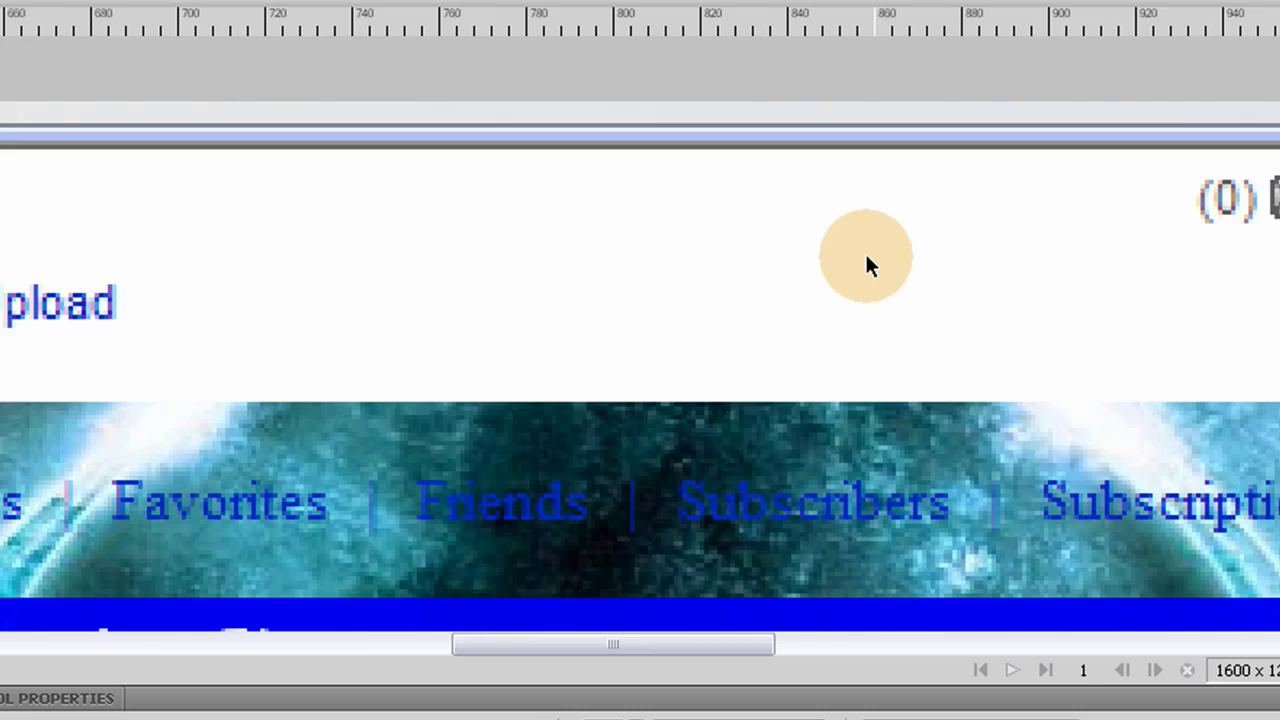
scroll(857, 236, down, 1)
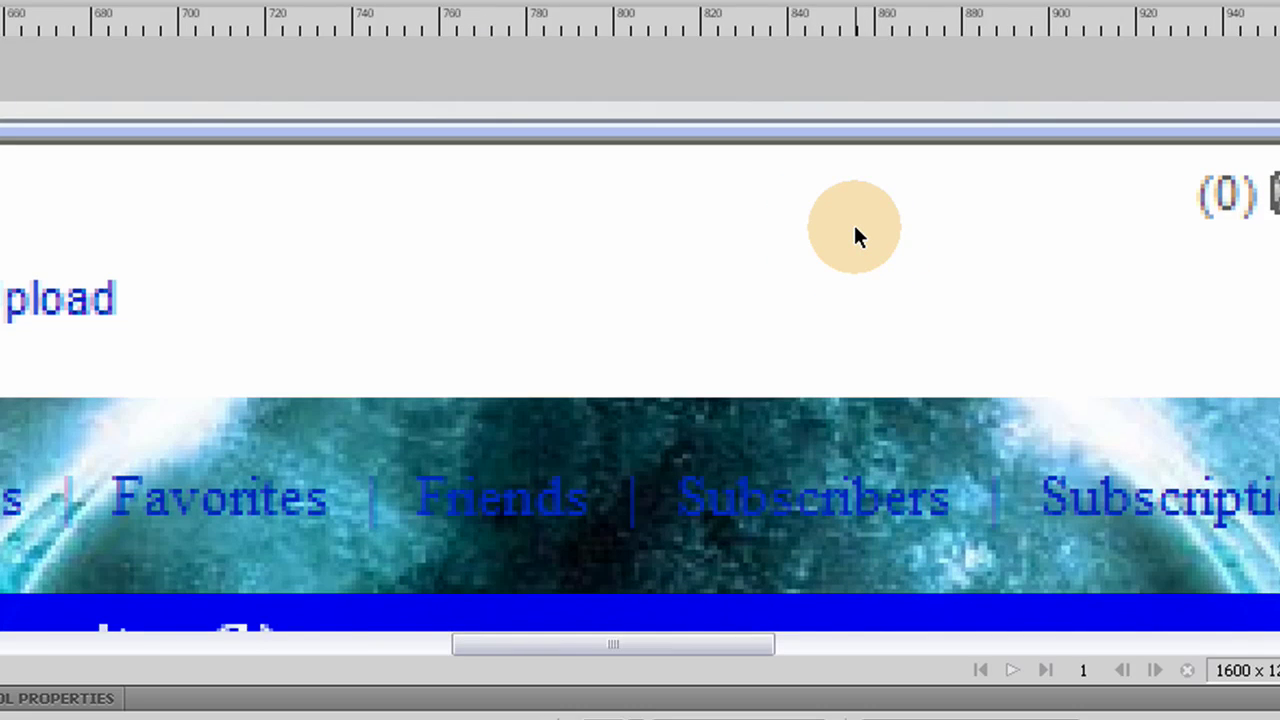
scroll(857, 236, down, 1)
scroll(856, 234, down, 1)
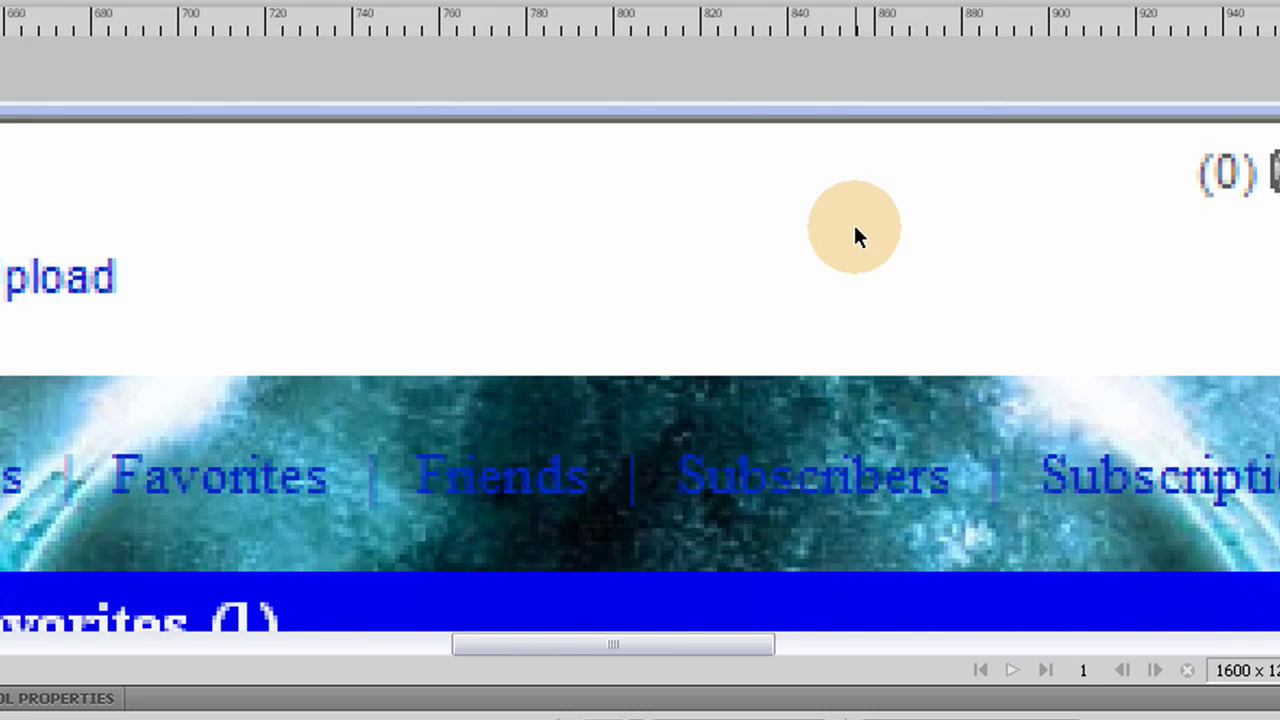
scroll(856, 234, down, 1)
scroll(856, 236, down, 1)
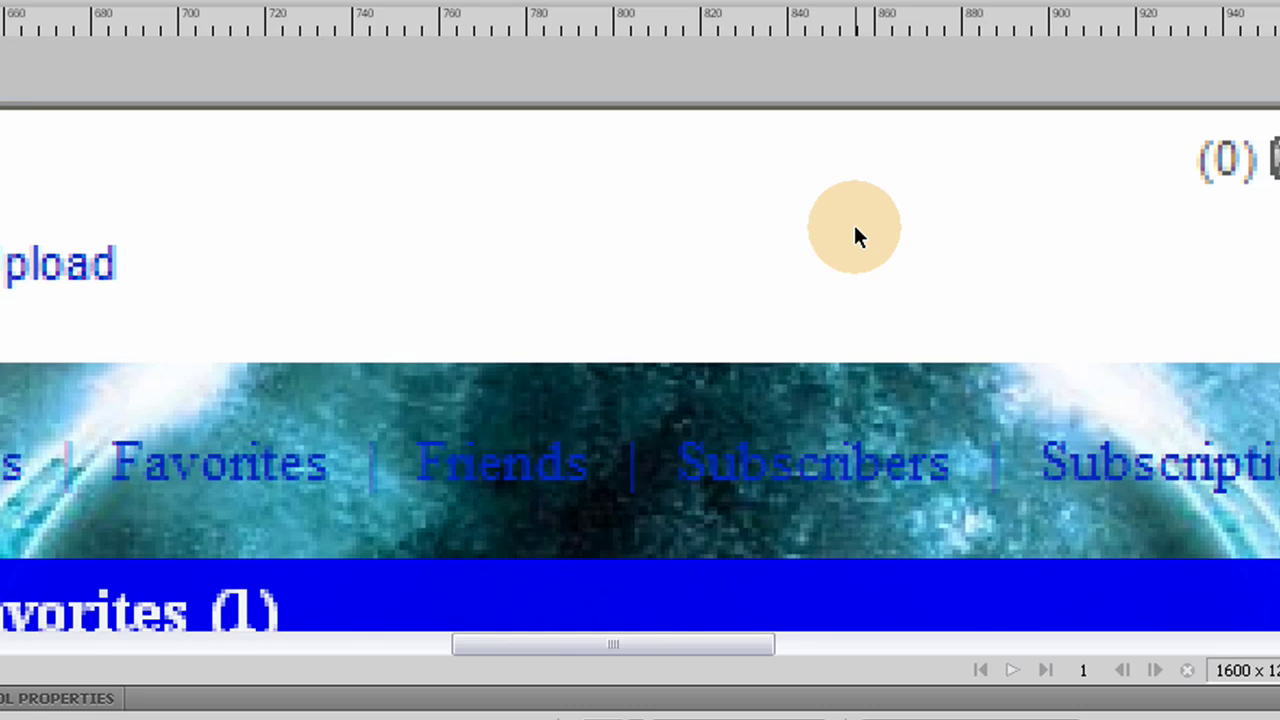
scroll(856, 236, down, 1)
scroll(855, 228, down, 1)
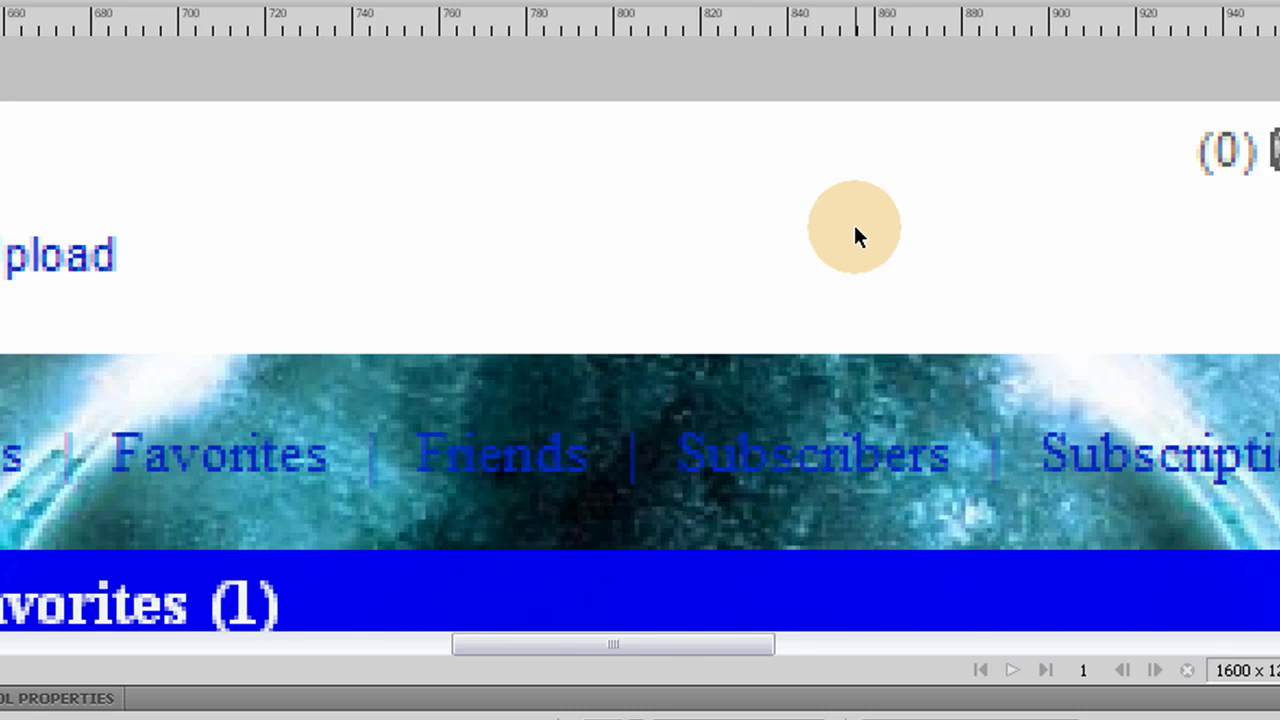
scroll(859, 232, down, 4)
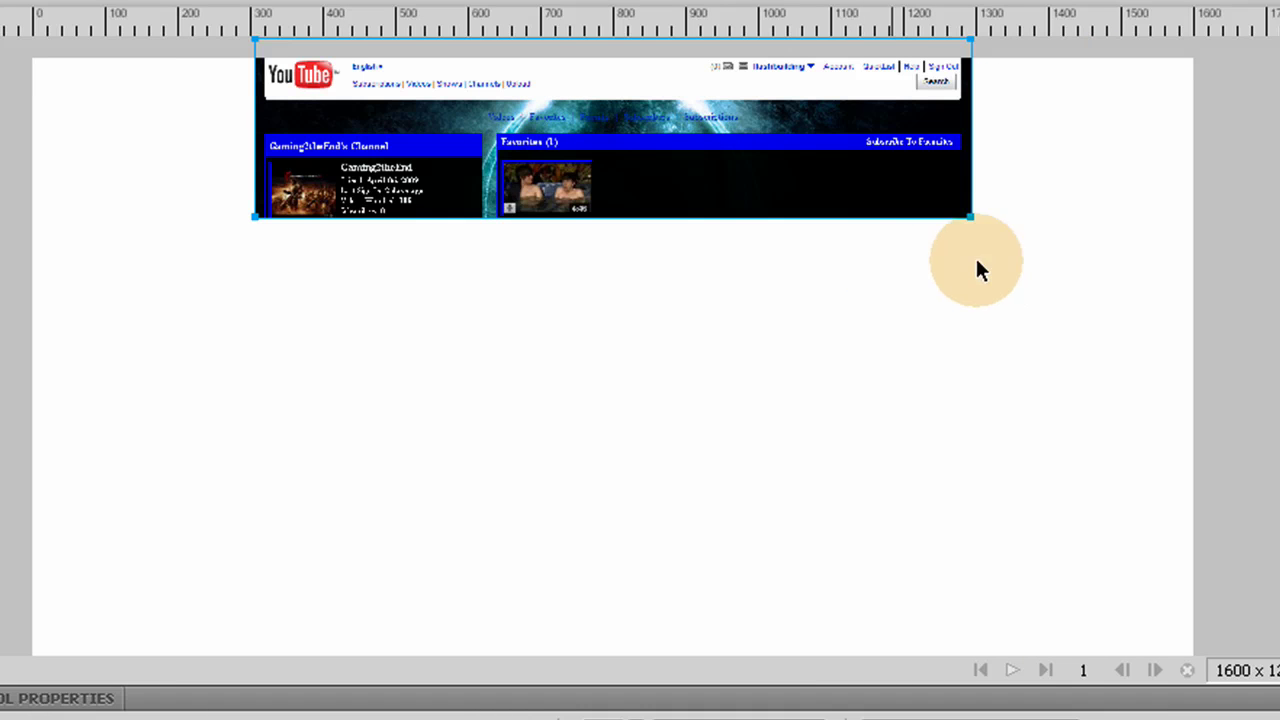
Select the header bitmap and lower its opacity to 46.
click(1258, 211)
click(855, 212)
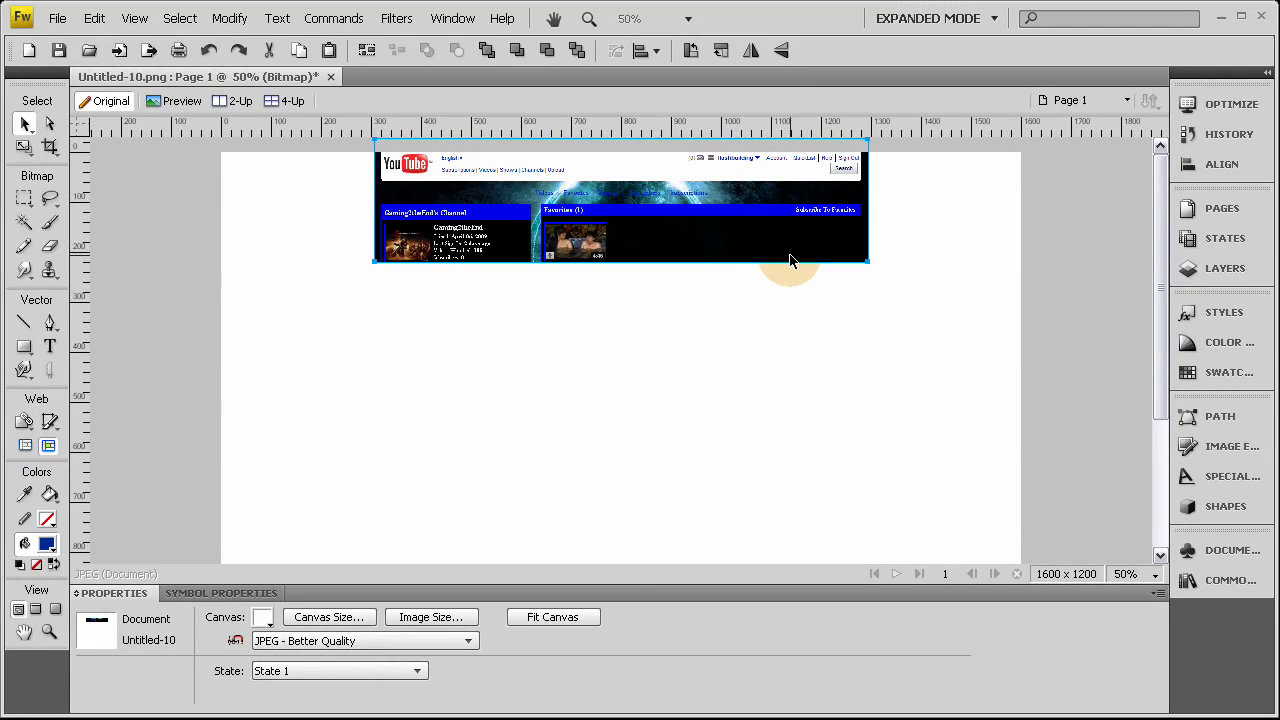
drag(636, 624, 639, 664)
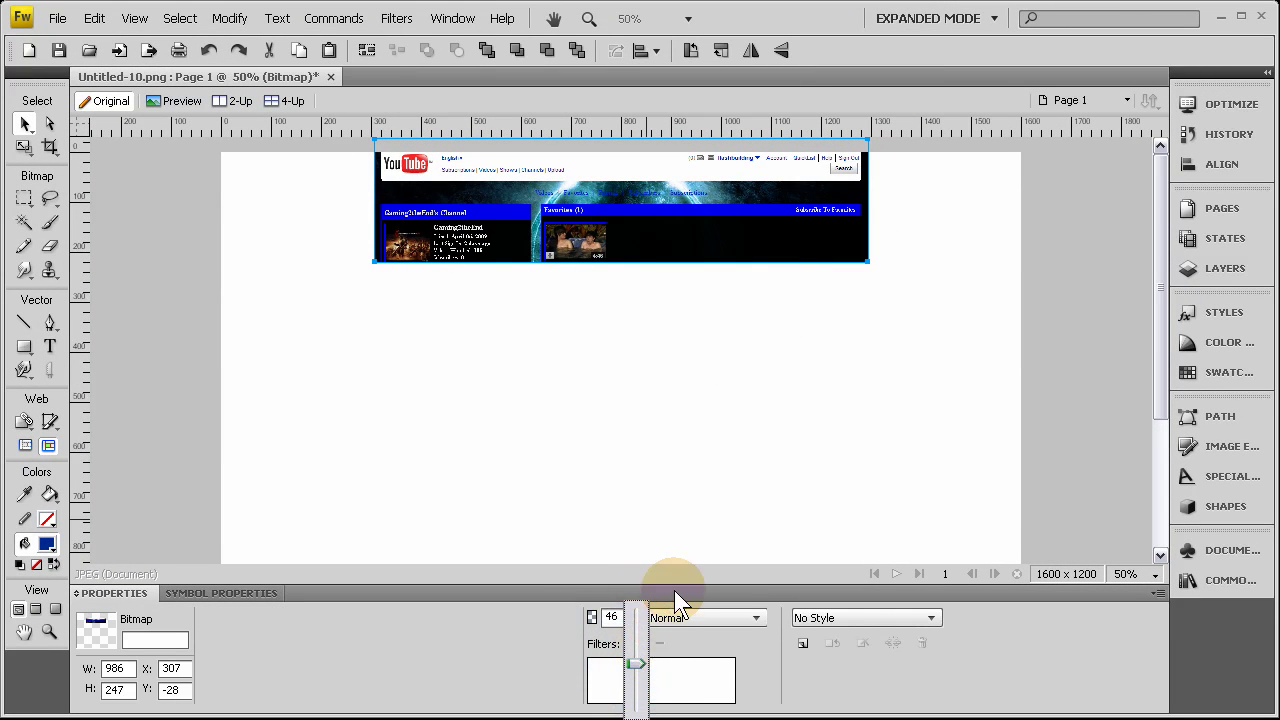
Lock the header bitmap in Layer 1 and deselect it.
click(1236, 270)
click(933, 306)
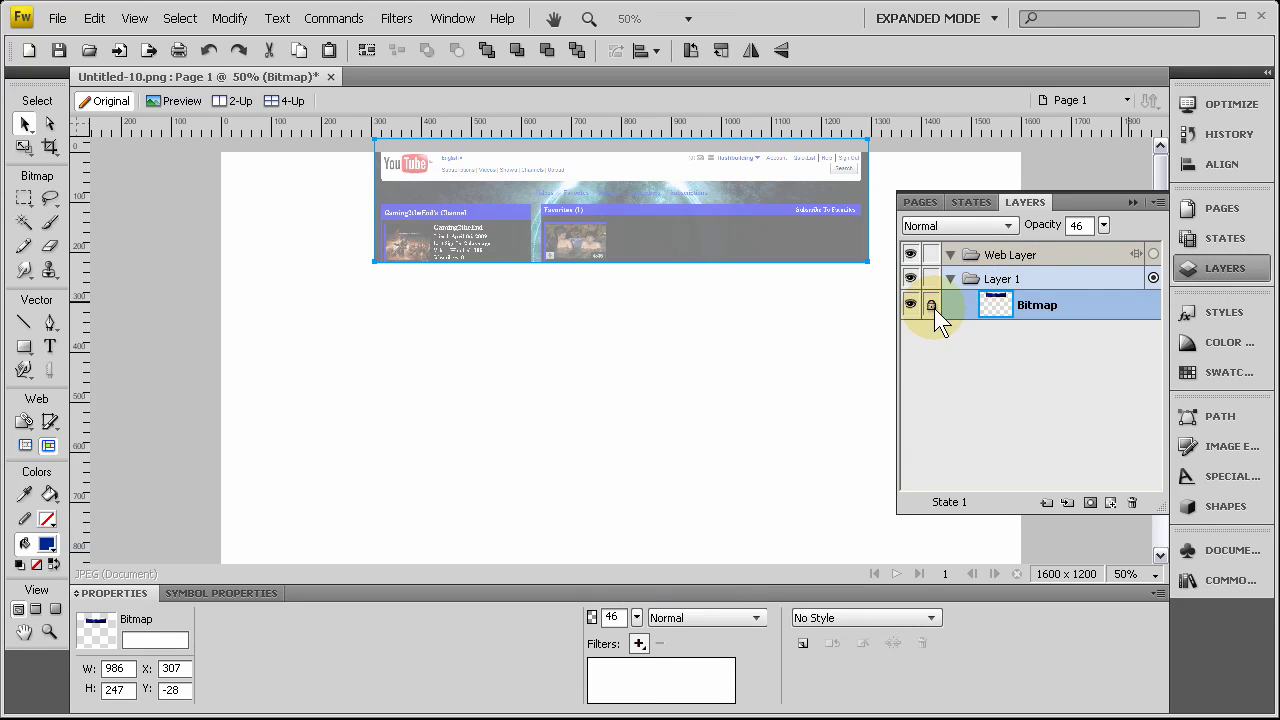
click(1207, 270)
click(803, 319)
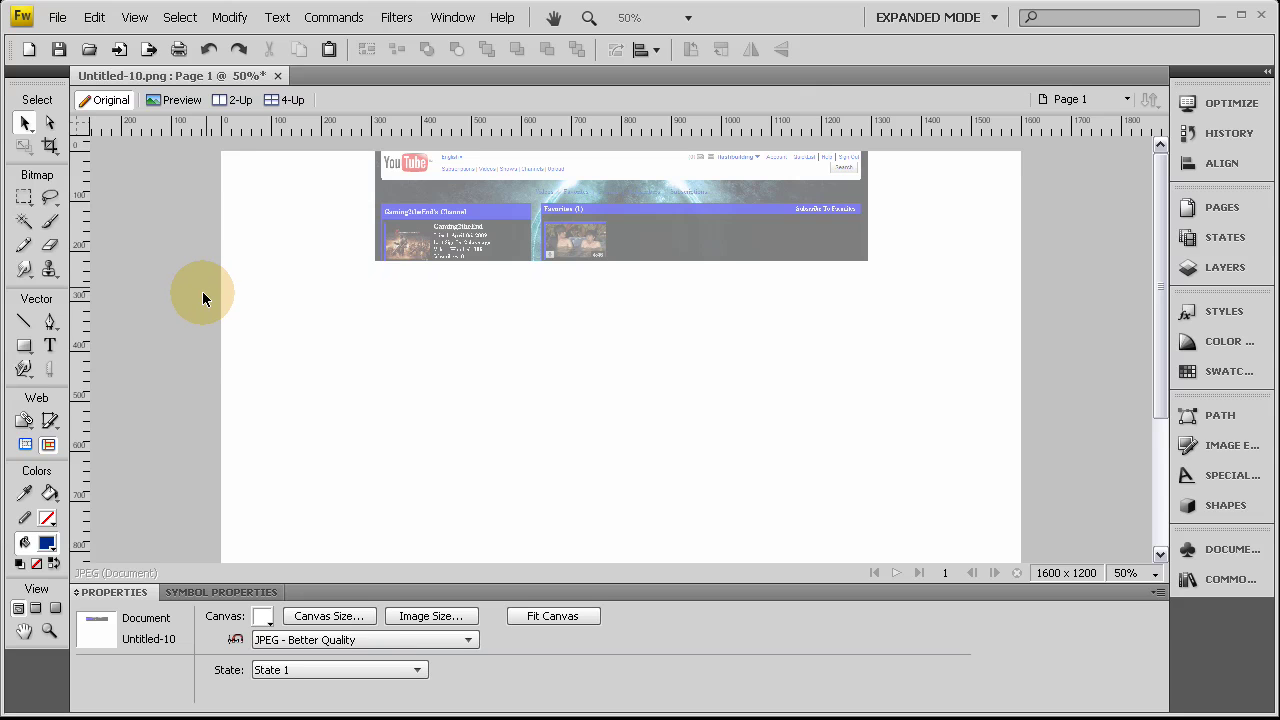
key(ctrl+equal)
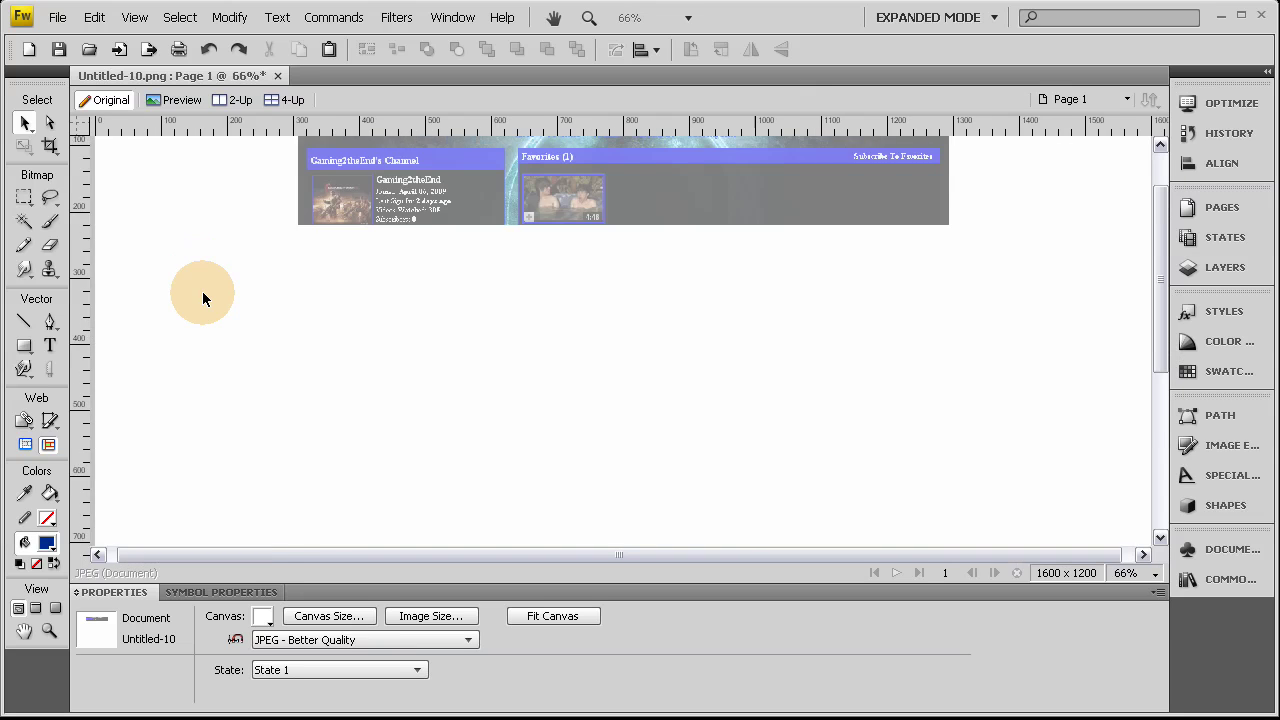
key(ctrl+minus)
key(ctrl+minus)
key(ctrl+equal)
key(ctrl+equal)
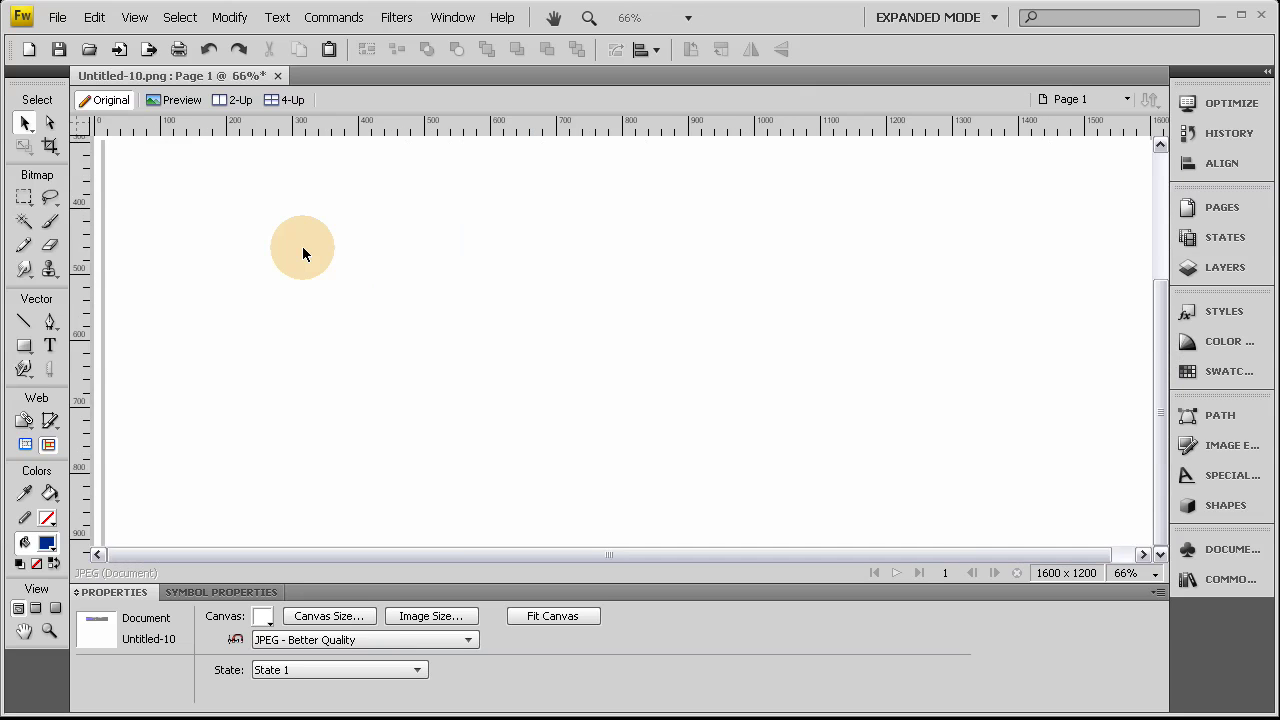
key(ctrl+minus)
key(ctrl+equal)
key(ctrl+minus)
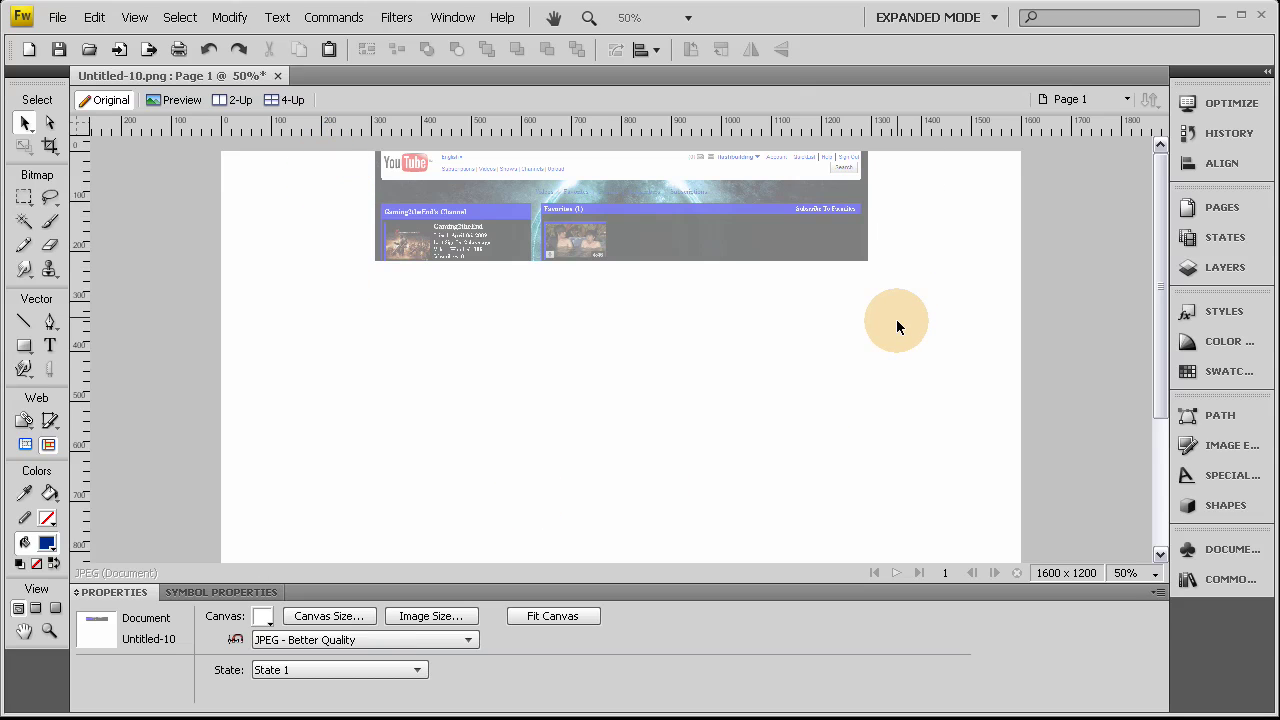
key(ctrl+1)
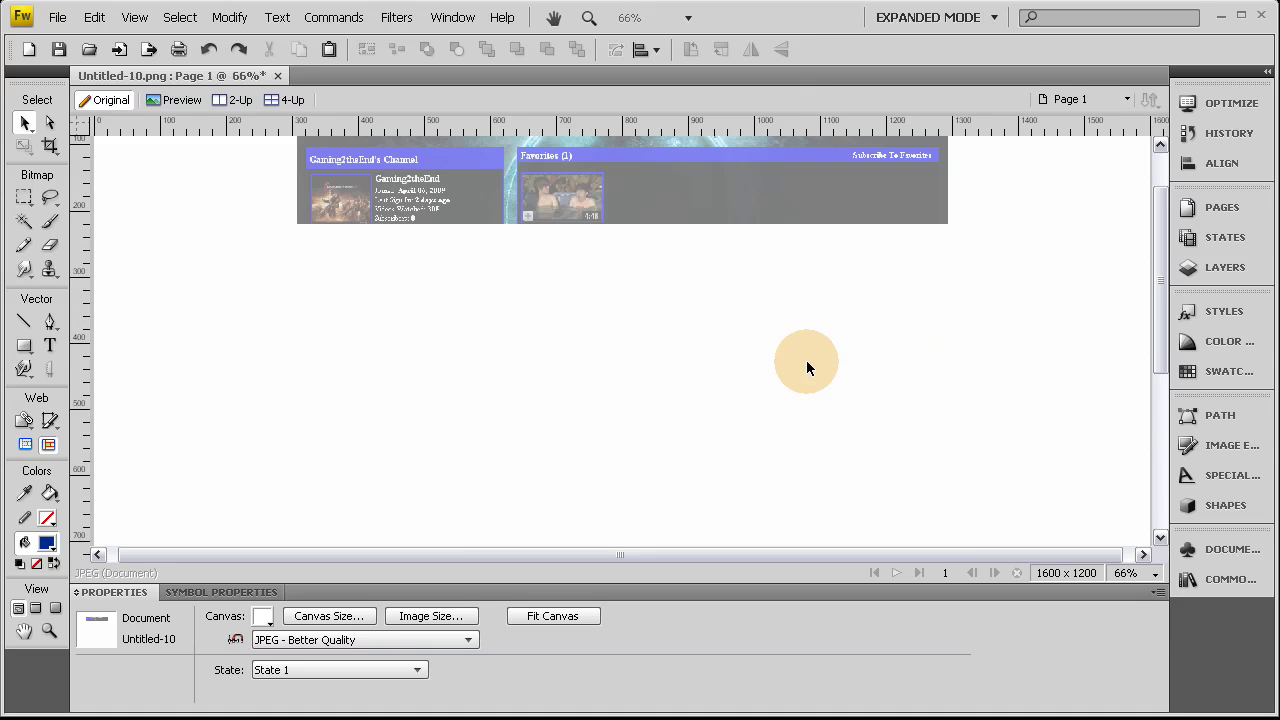
scroll(806, 368, down, 2)
scroll(742, 424, up, 4)
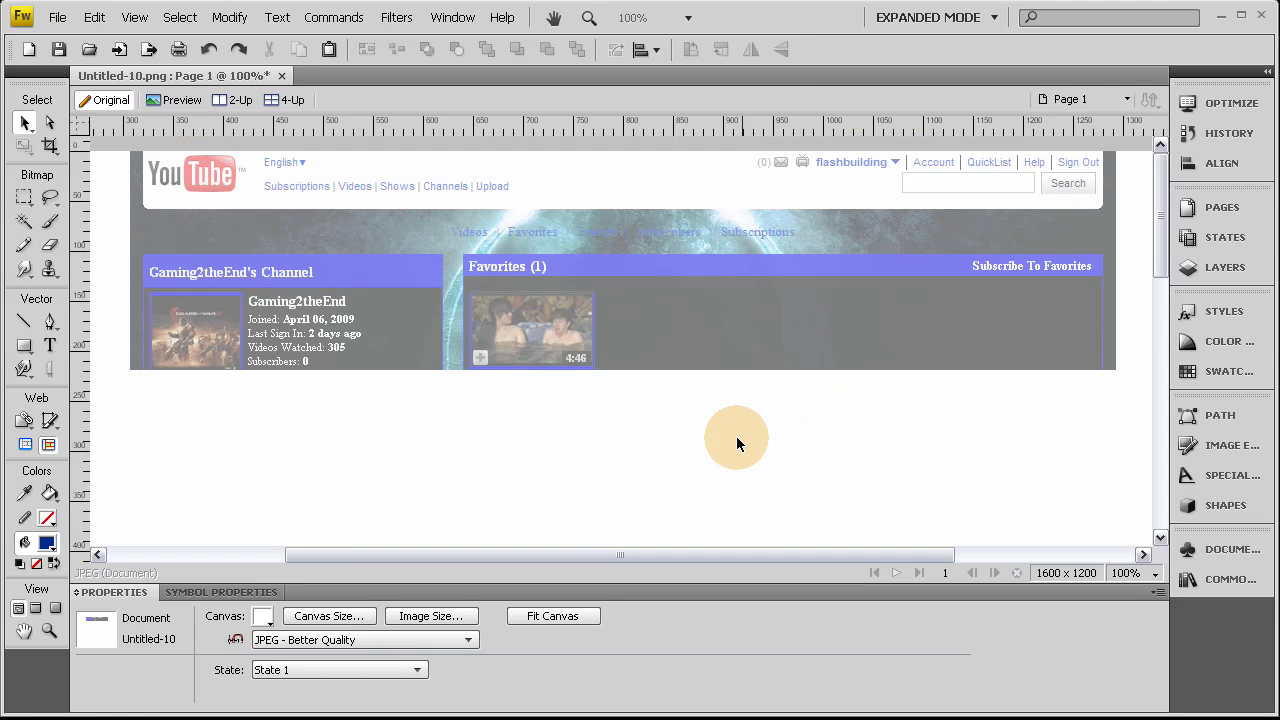
Draw a blue rectangle about 973 x 354 px at X 313, Y 96, covering the channel content area below the navigation links.
key(ctrl+0)
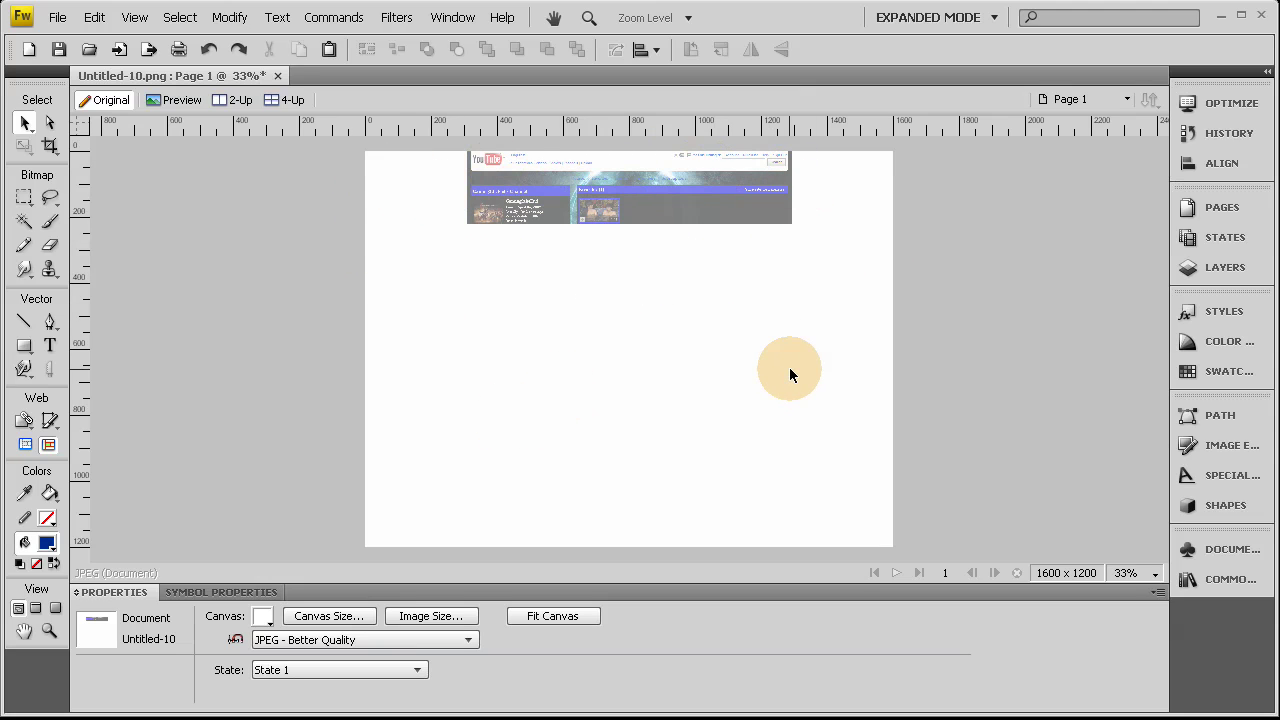
key(ctrl+1)
scroll(777, 418, up, 5)
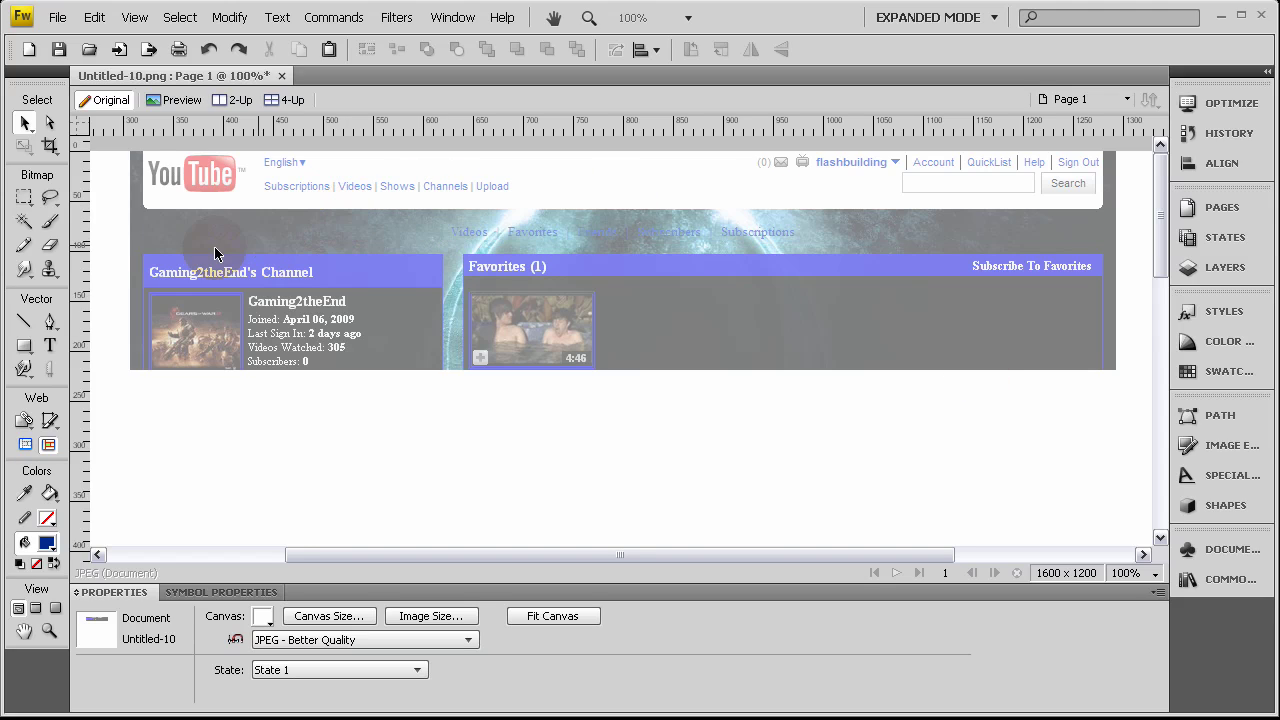
click(24, 346)
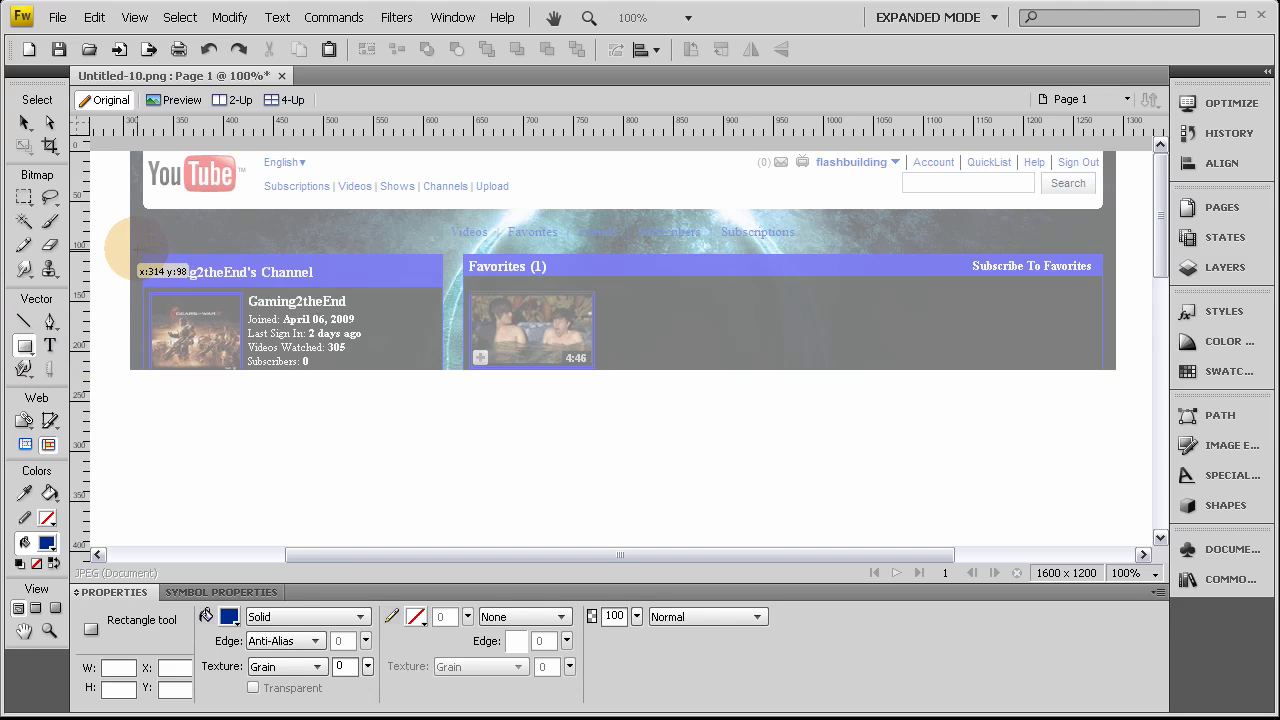
drag(136, 250, 544, 373)
drag(917, 405, 1107, 435)
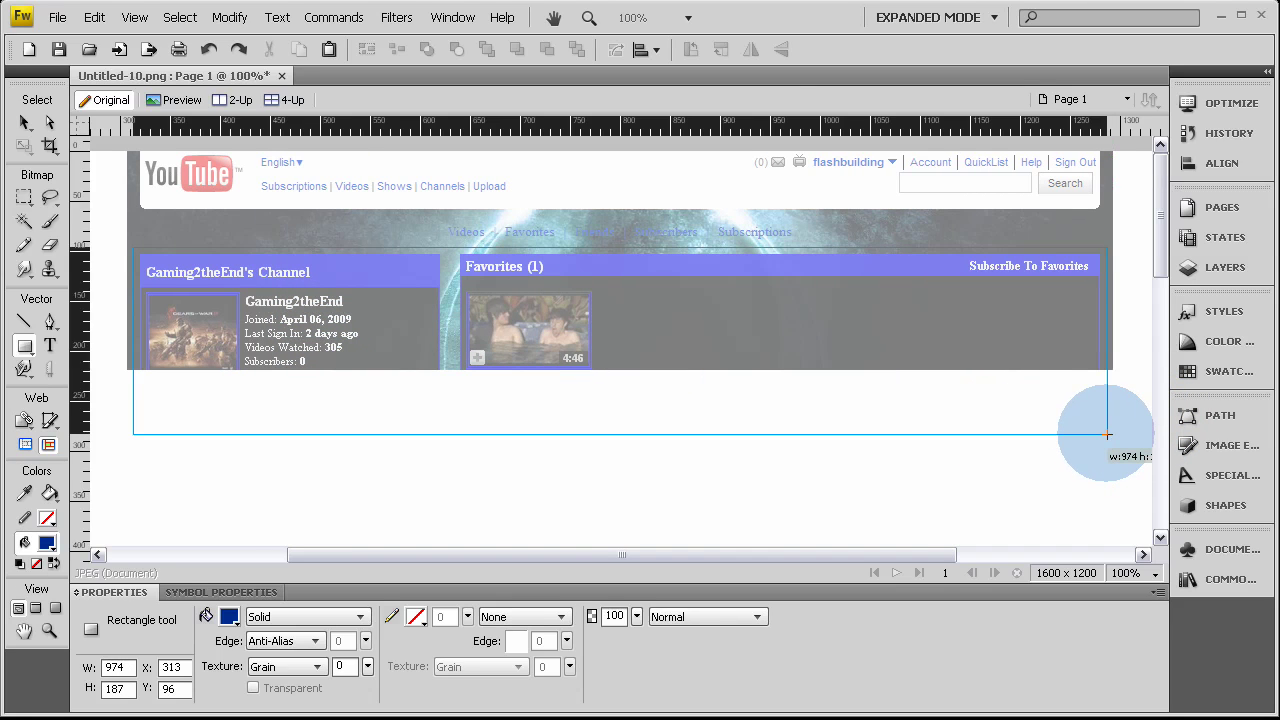
drag(1107, 435, 1107, 532)
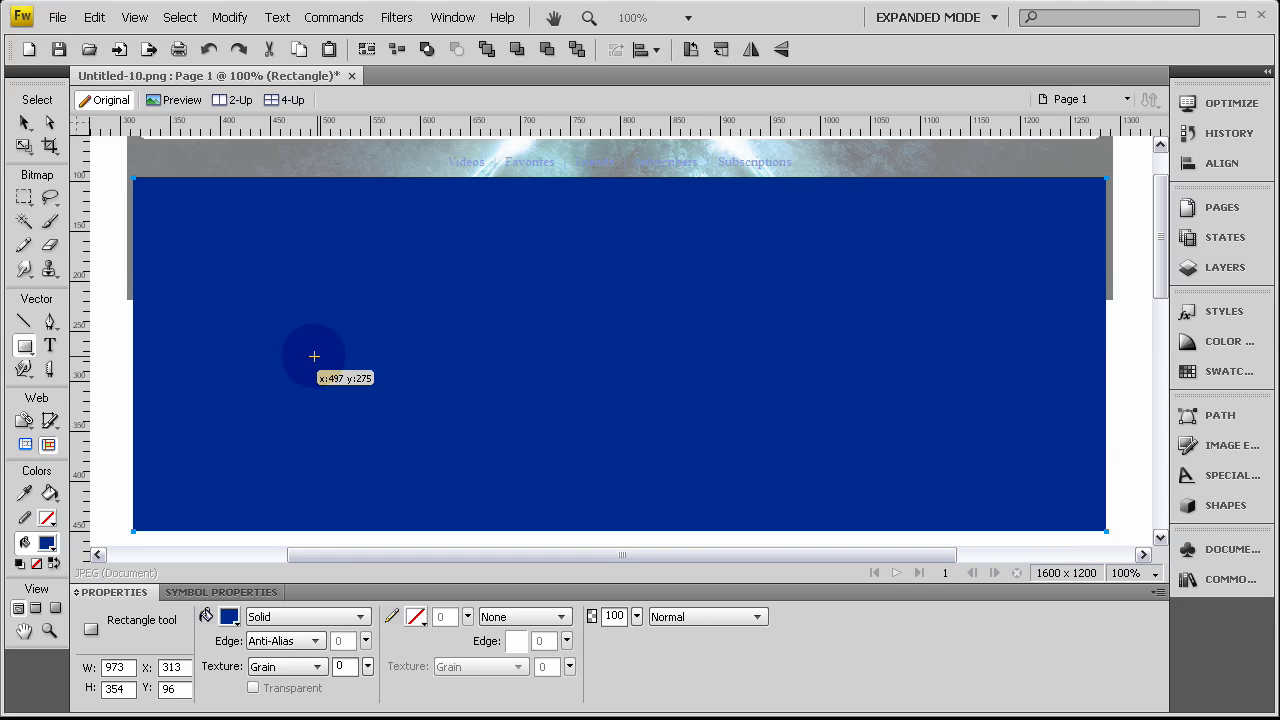
Send the blue content rectangle behind the faded header bitmap, compare with undo and redo, and deselect it.
click(546, 52)
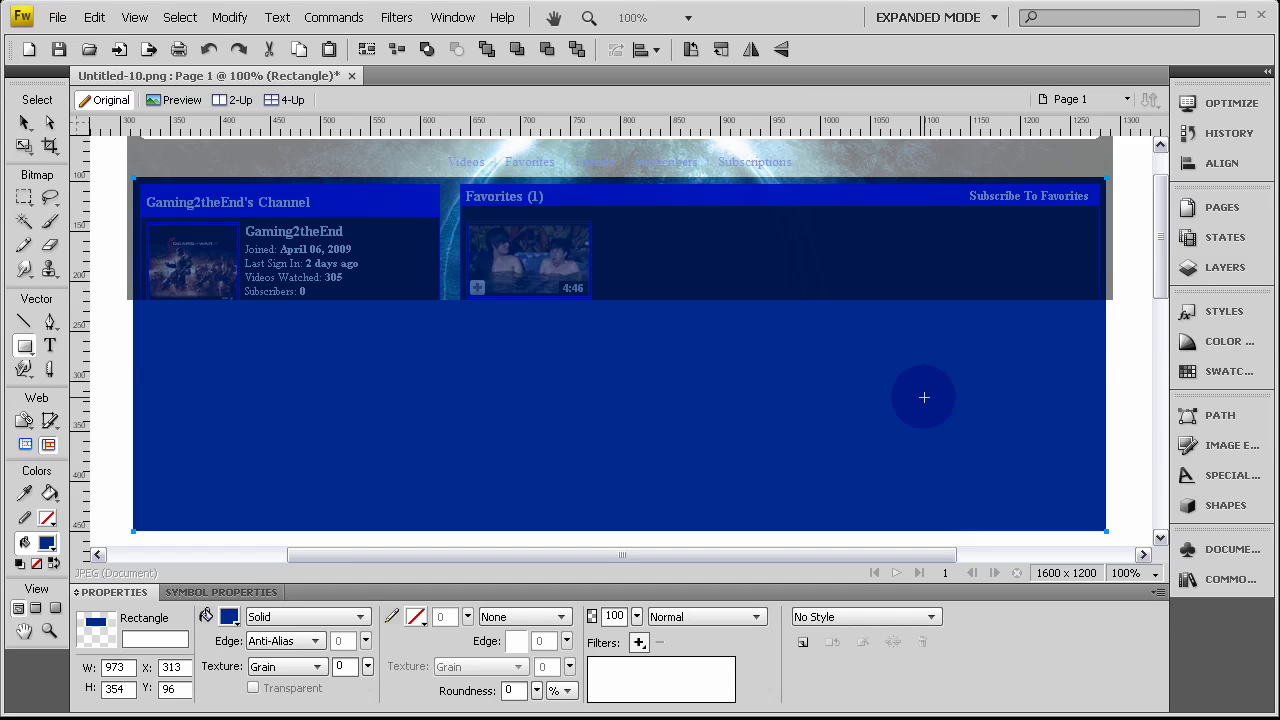
key(ctrl+z)
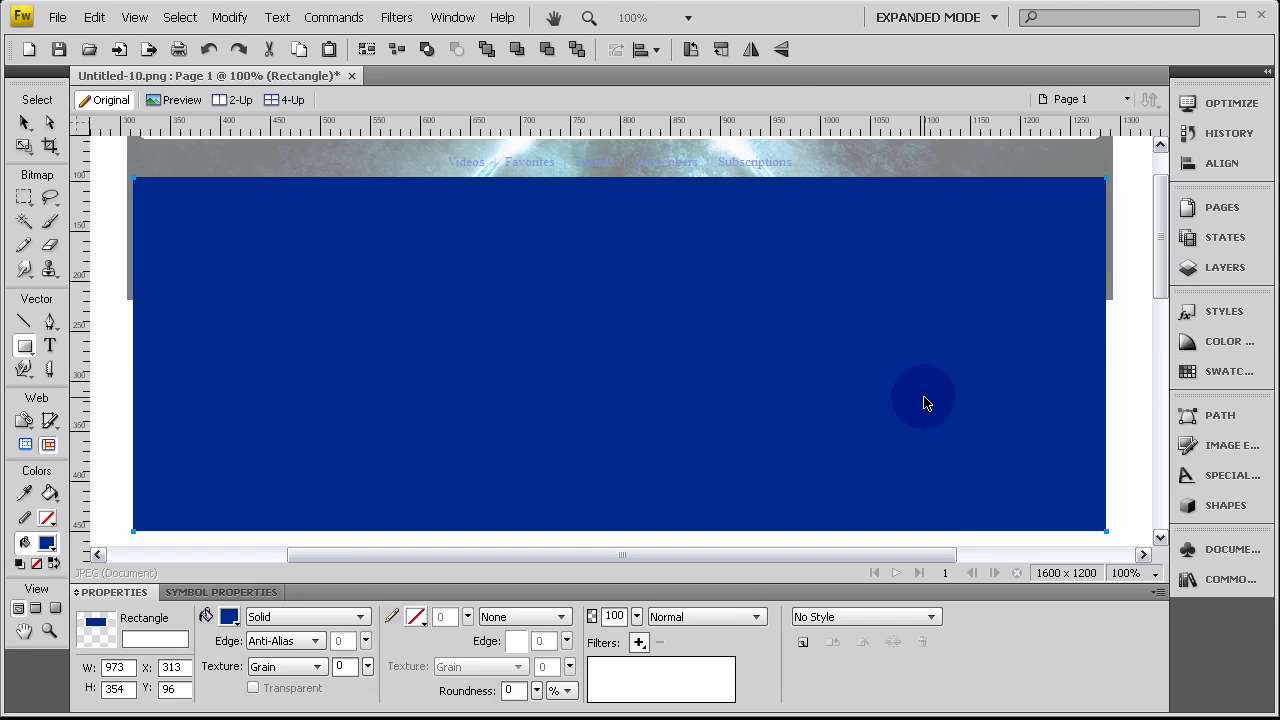
key(ctrl+y)
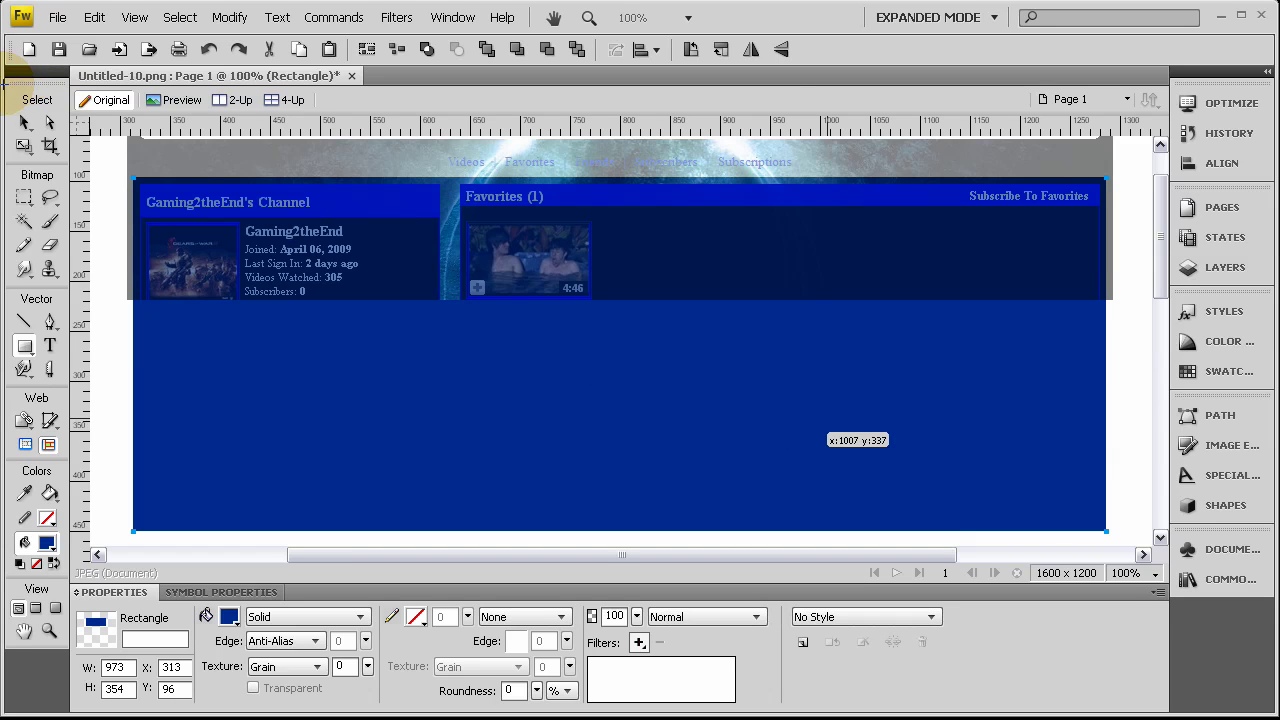
click(25, 123)
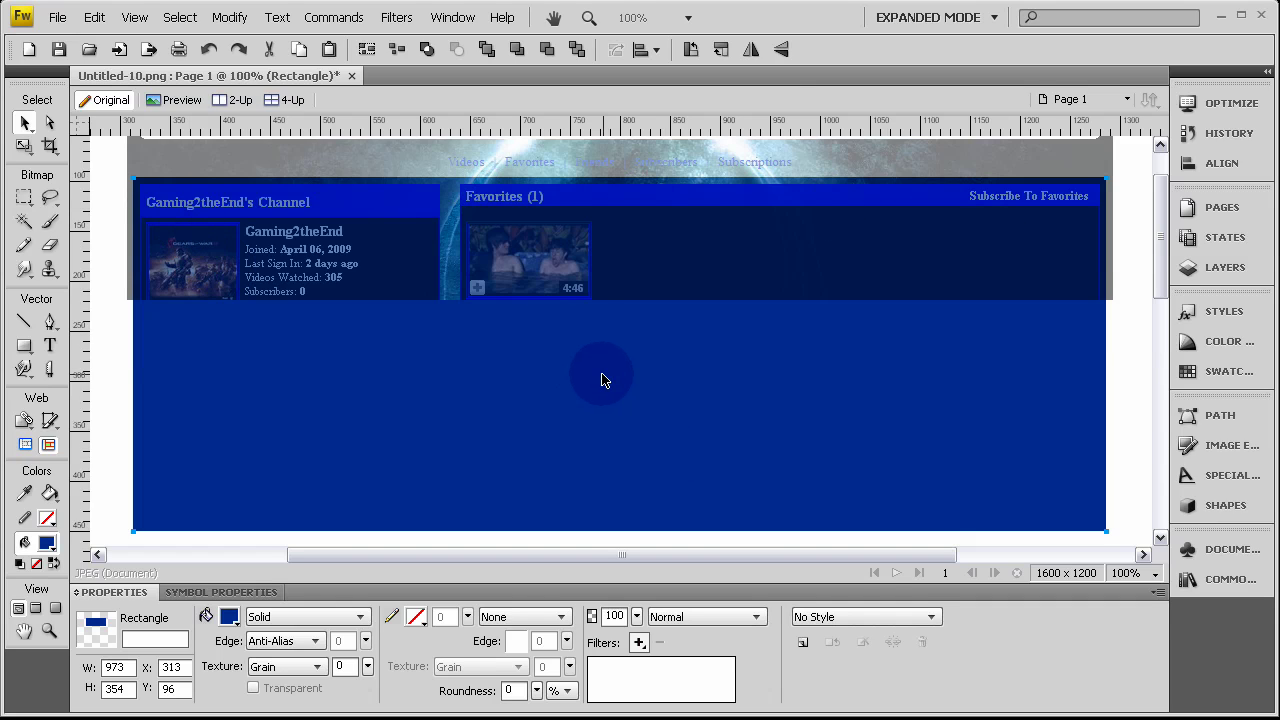
key(ctrl+minus)
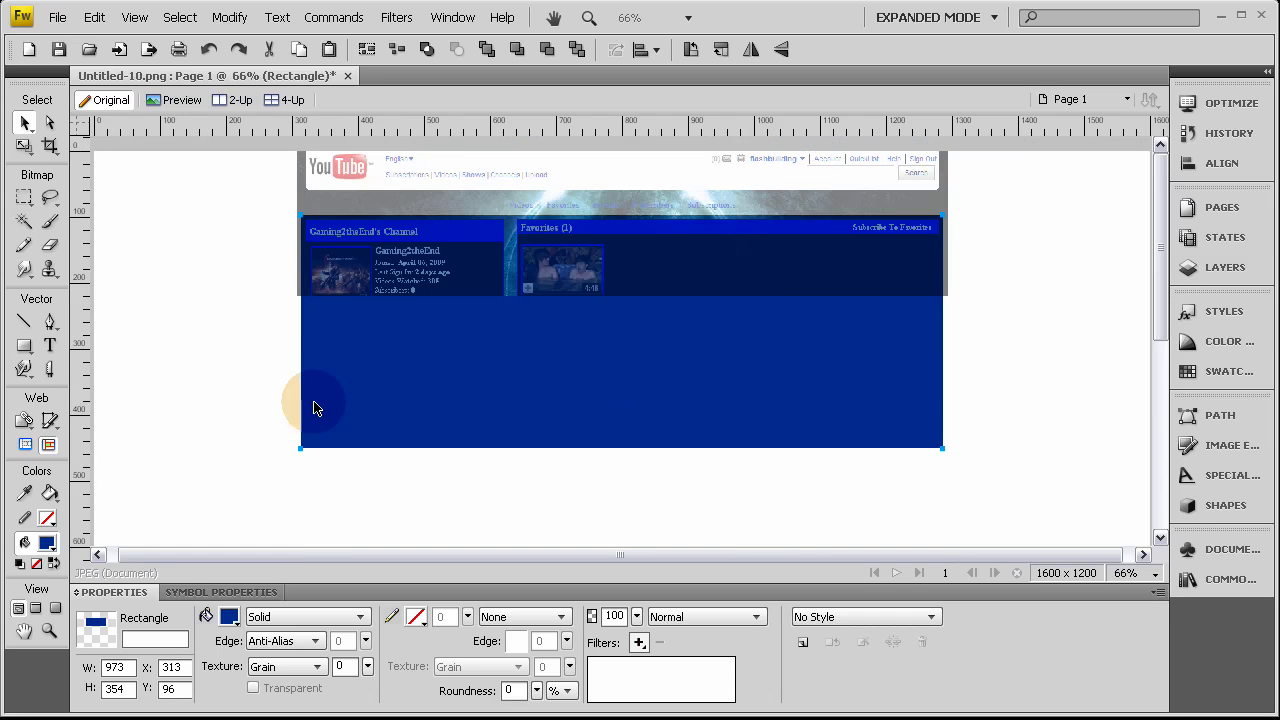
click(265, 338)
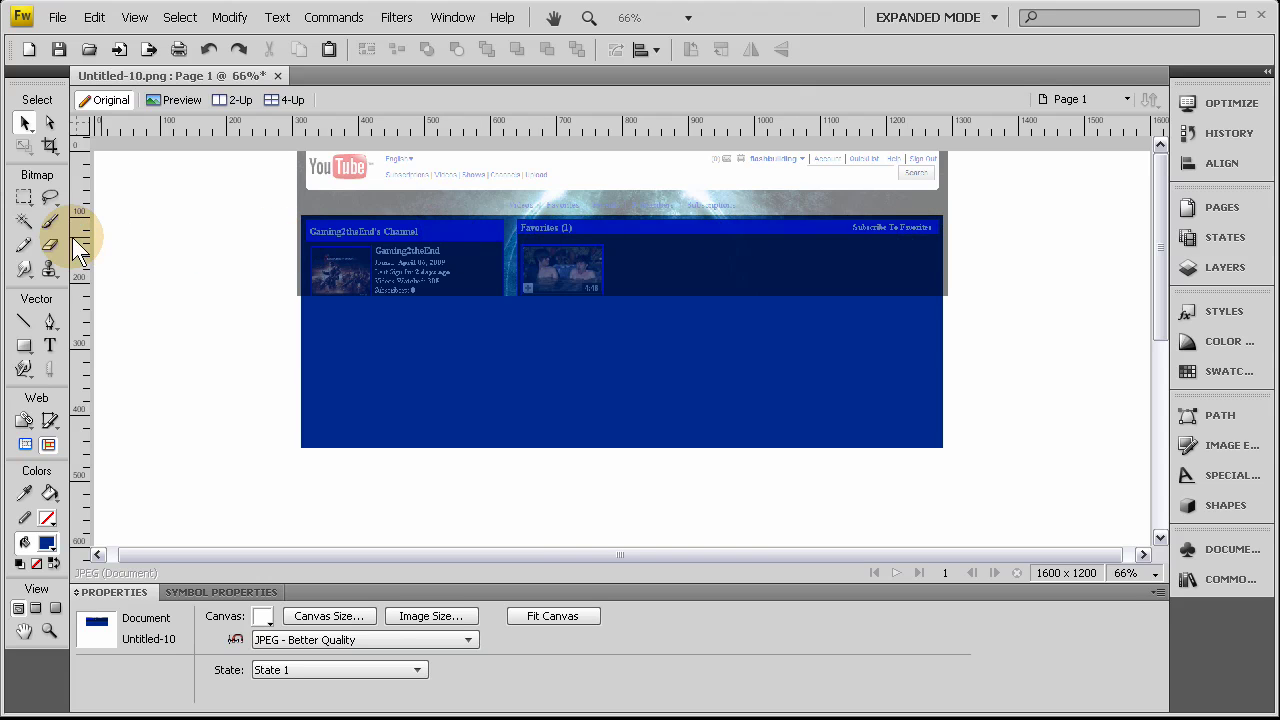
Draw a second blue rectangle about 1682 x 89 px across the canvas's full width at its top, over the YouTube header.
key(ctrl+equal)
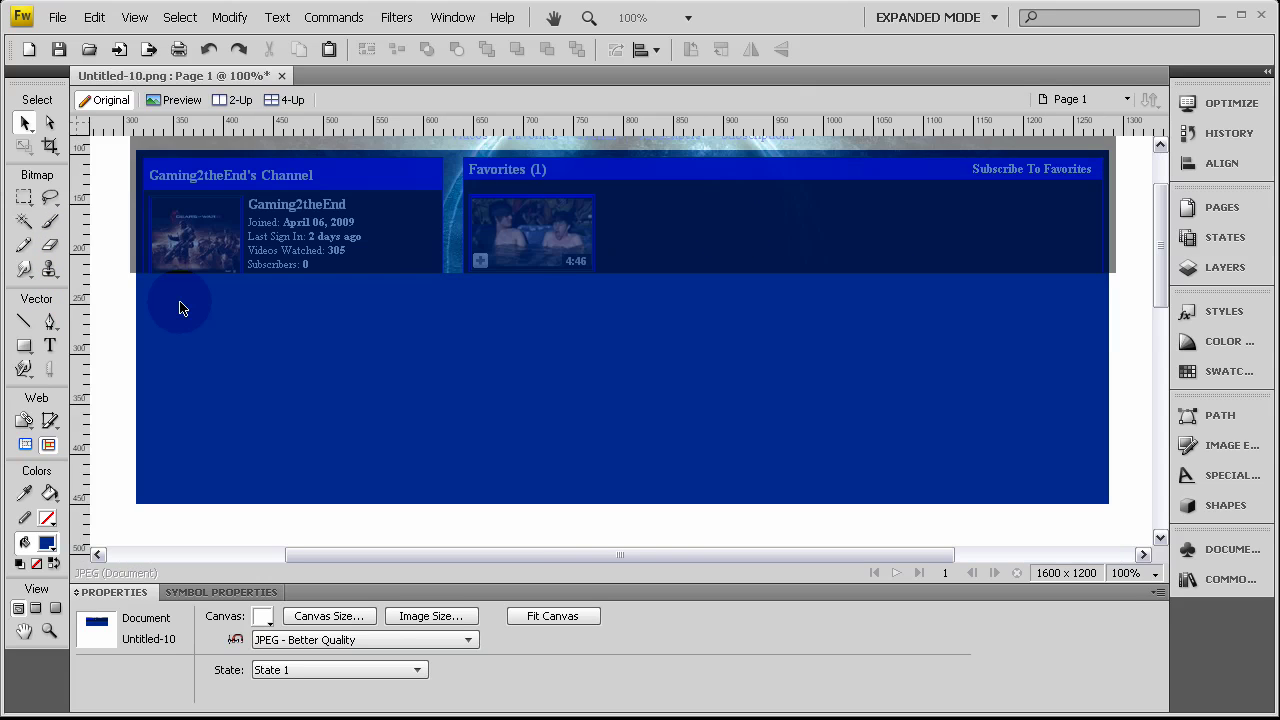
scroll(176, 330, up, 2)
key(ctrl+minus)
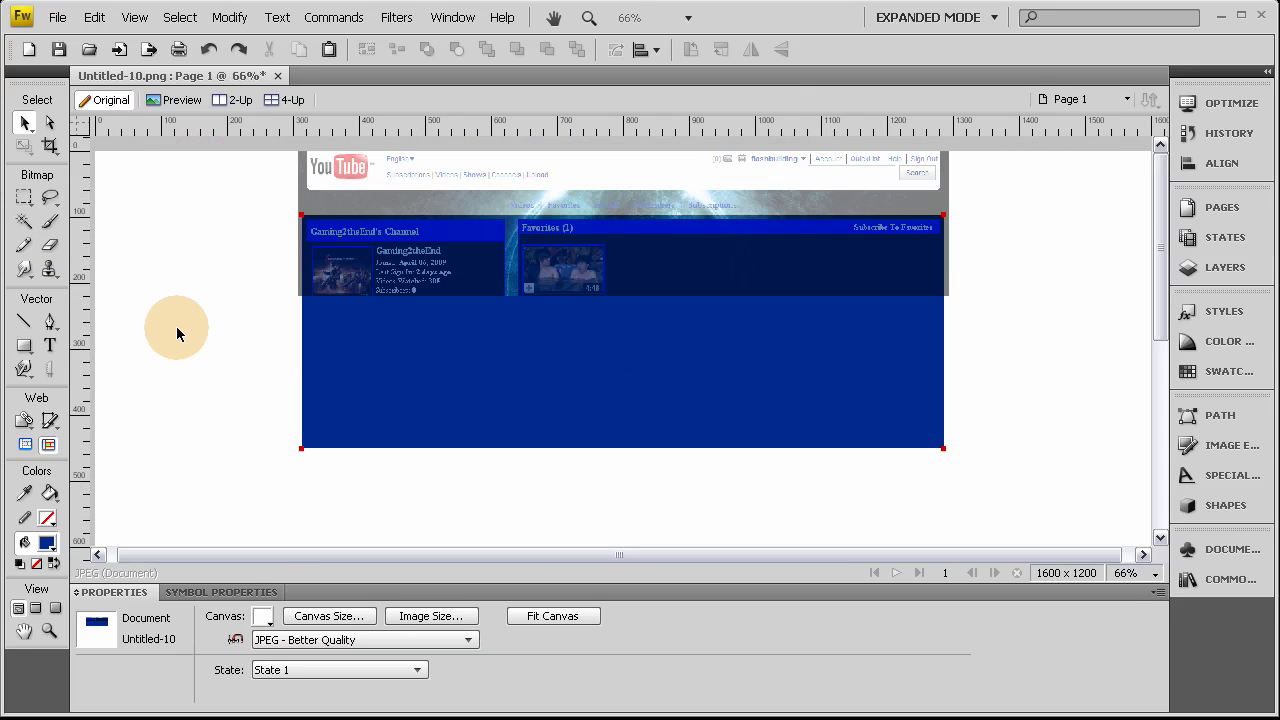
click(31, 349)
click(100, 363)
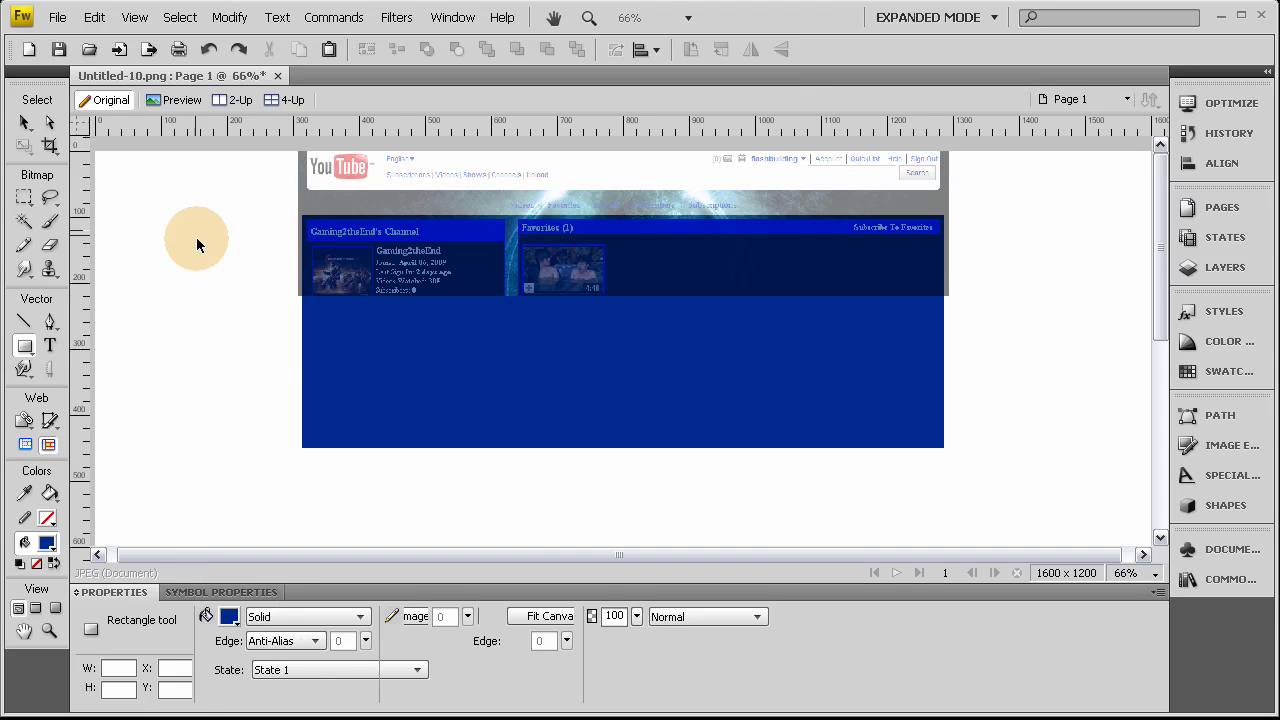
key(ctrl+minus)
key(ctrl+minus)
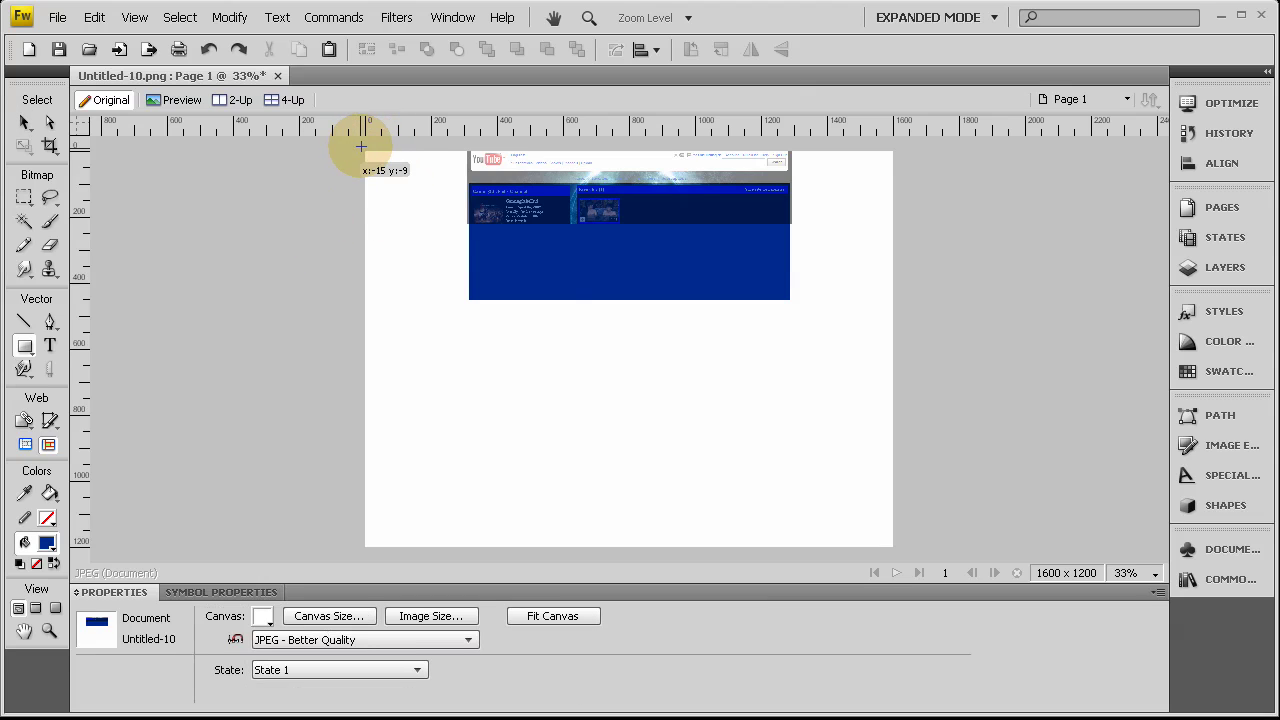
drag(362, 144, 915, 172)
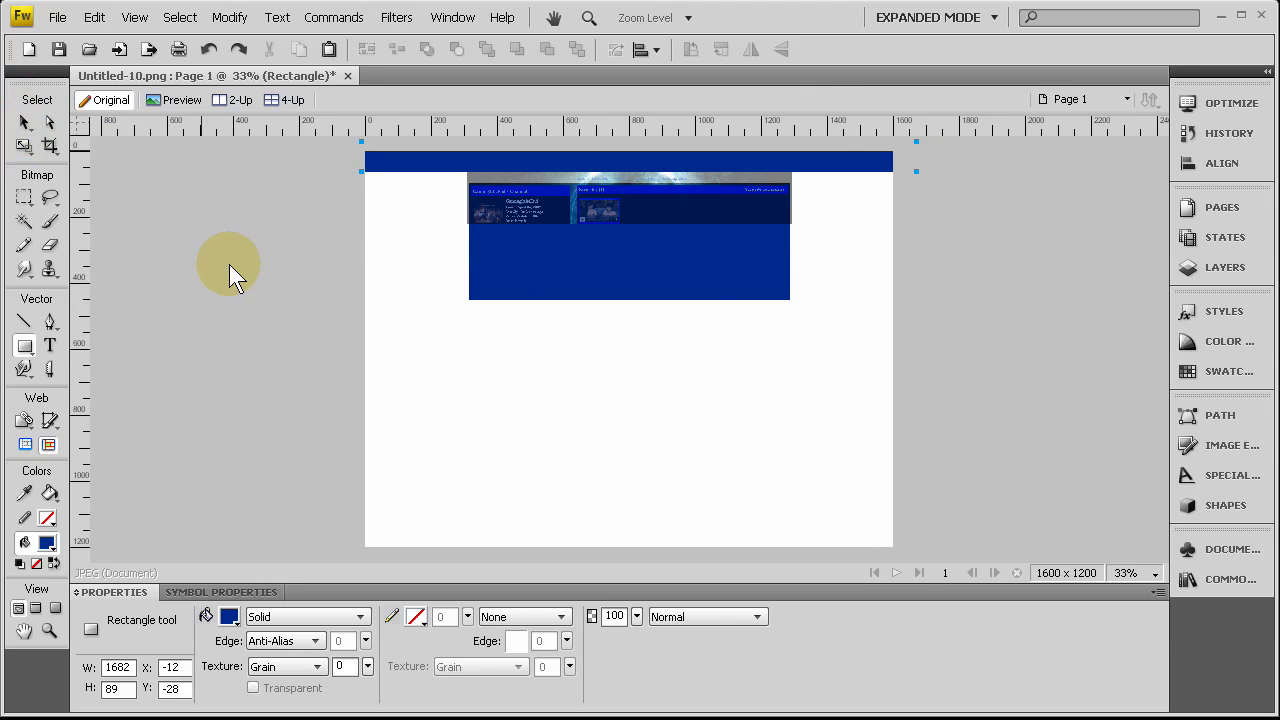
Move the full-width strip down to the middle of the canvas and change the canvas colour to mid grey.
key(v)
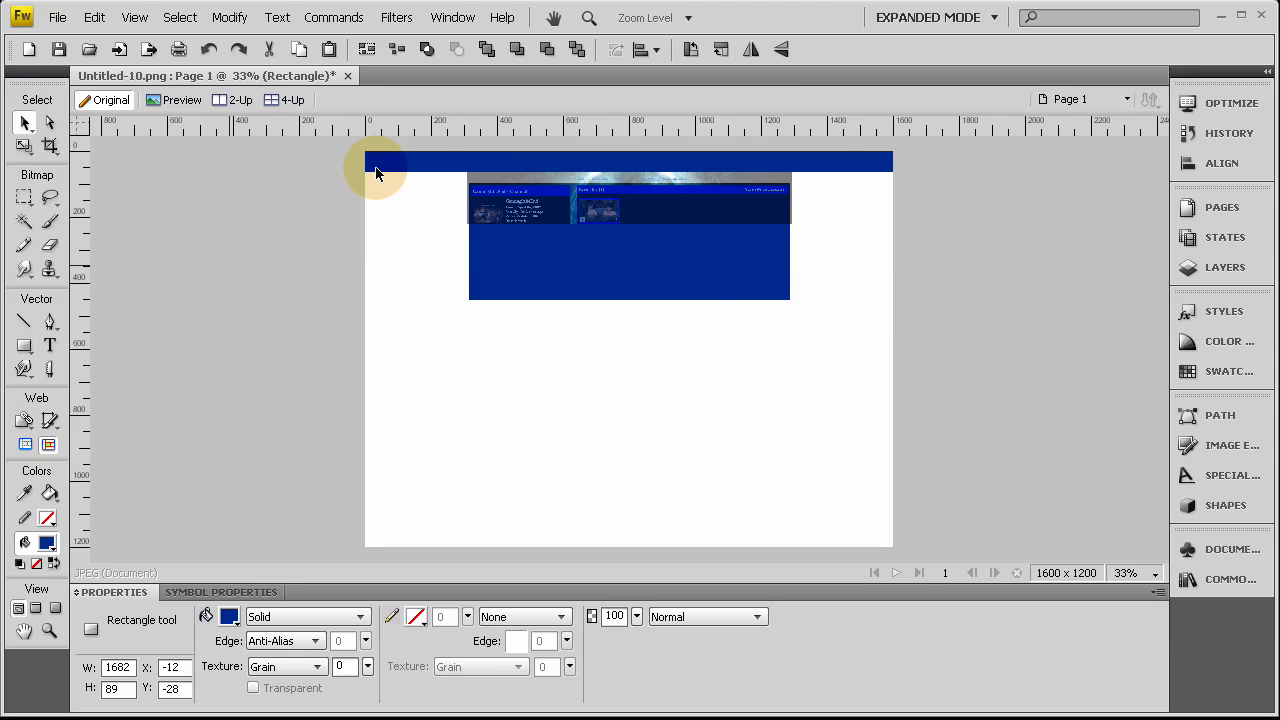
drag(376, 174, 379, 363)
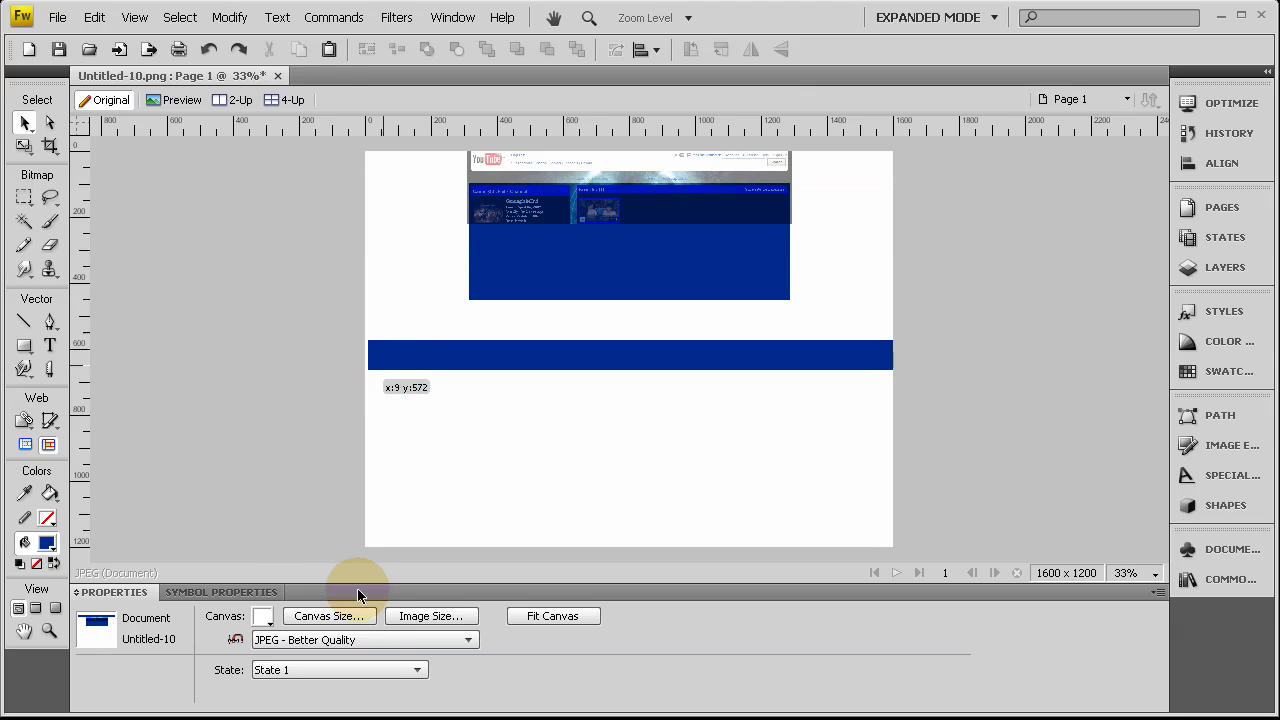
click(262, 617)
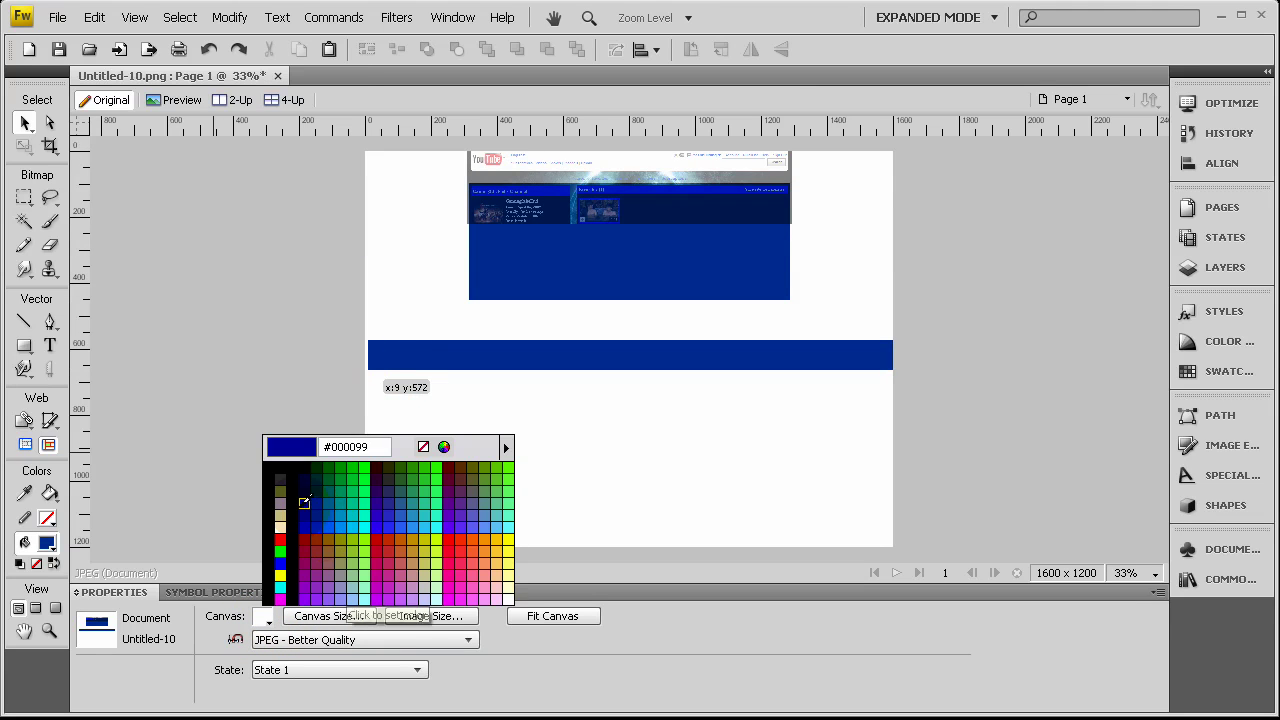
click(289, 350)
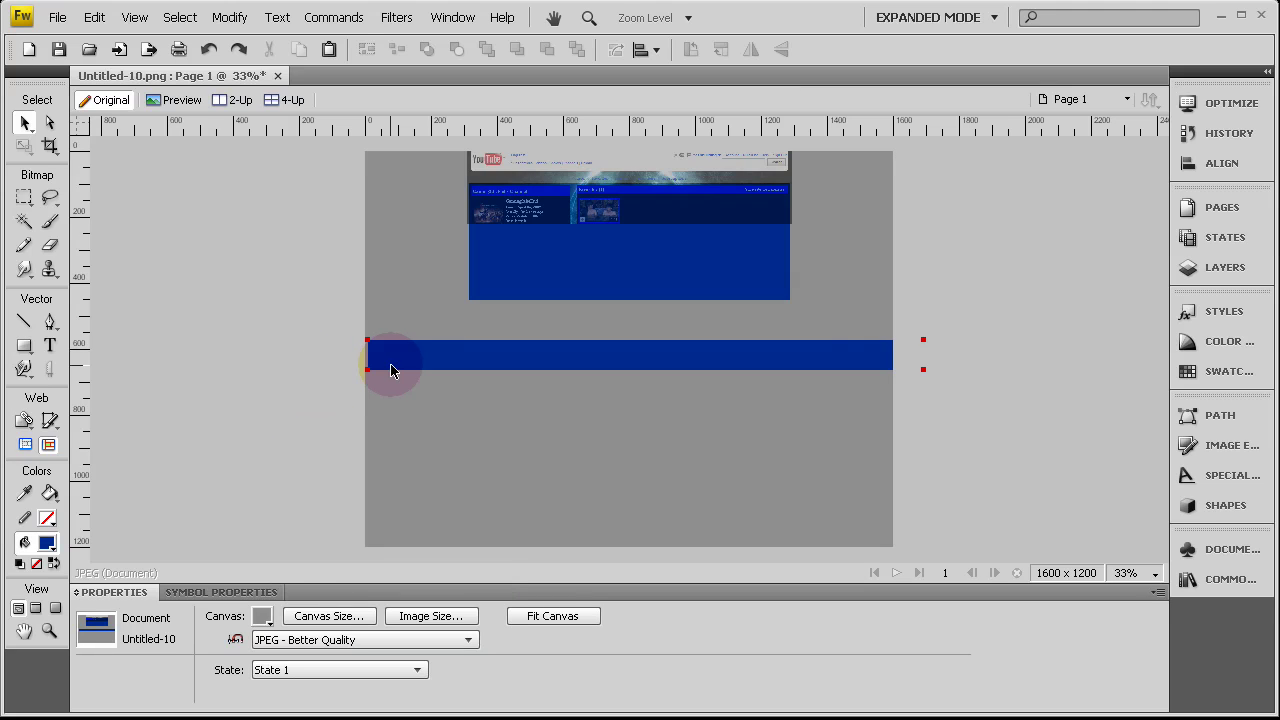
Move the strip back over the YouTube header to about X -21, Y -31, nudging its lower edge to the header's lower edge.
drag(391, 366, 366, 213)
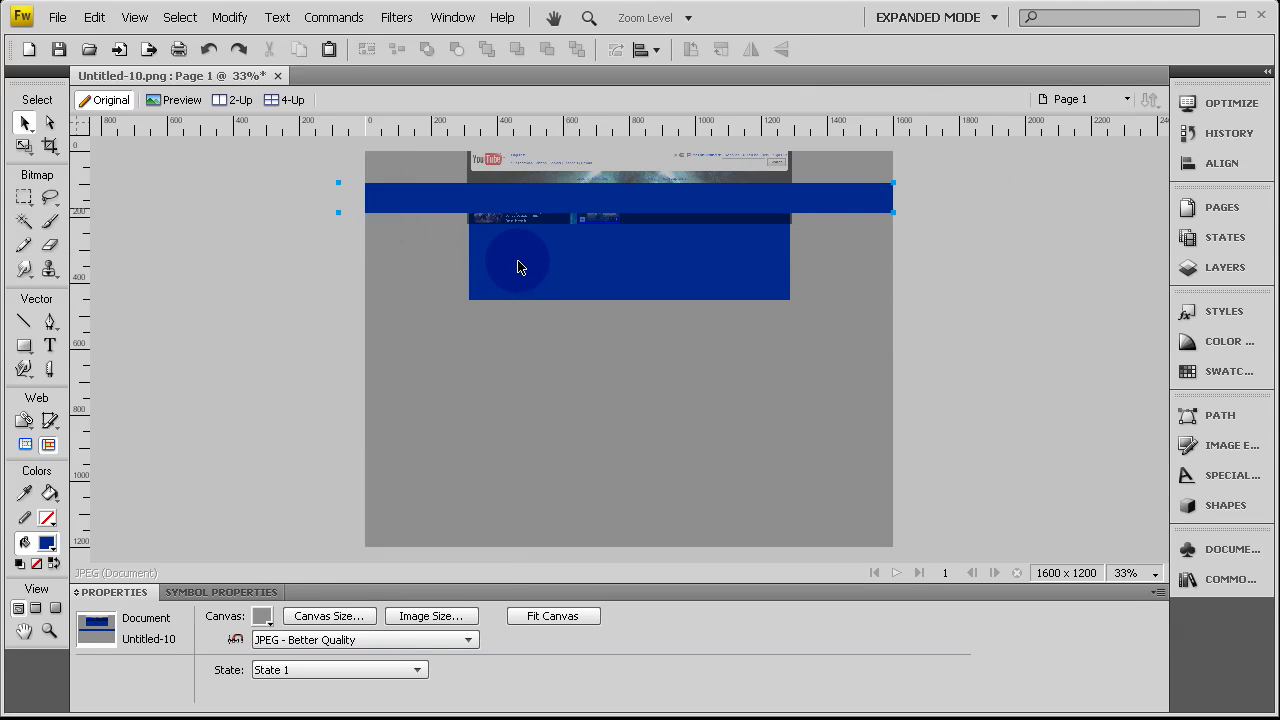
key(ctrl+equal)
key(ctrl+equal)
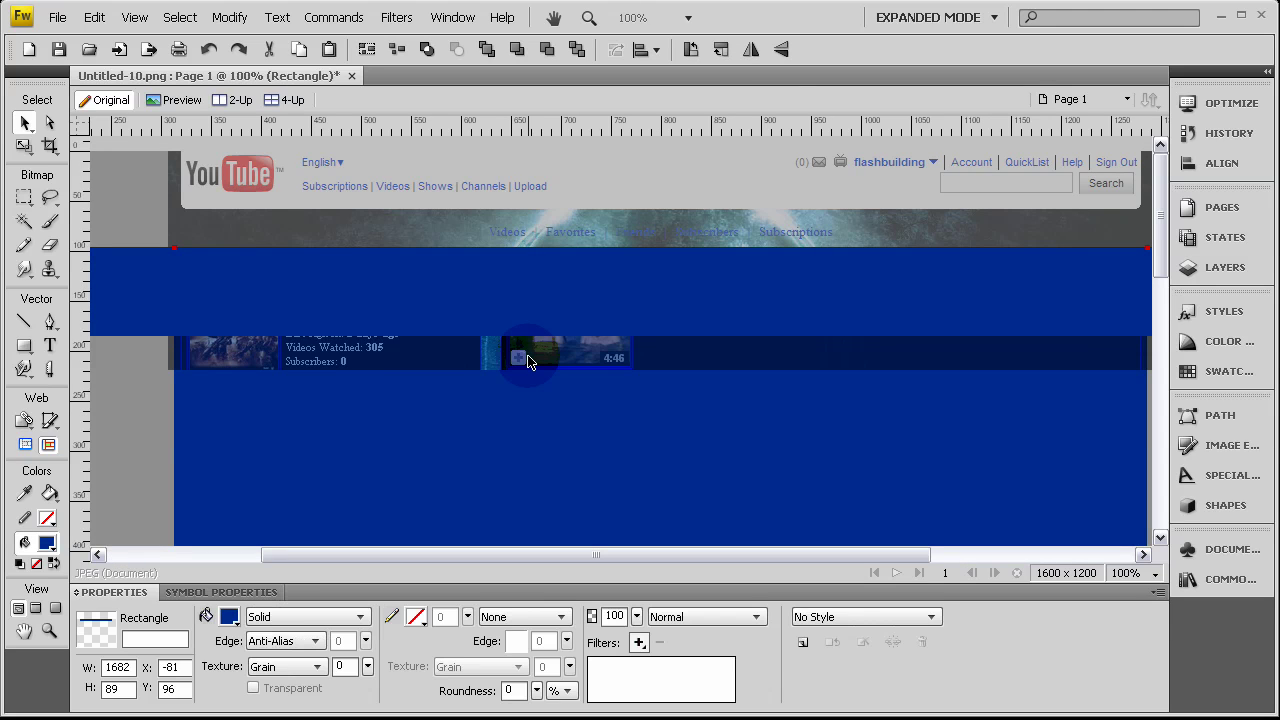
drag(305, 289, 378, 167)
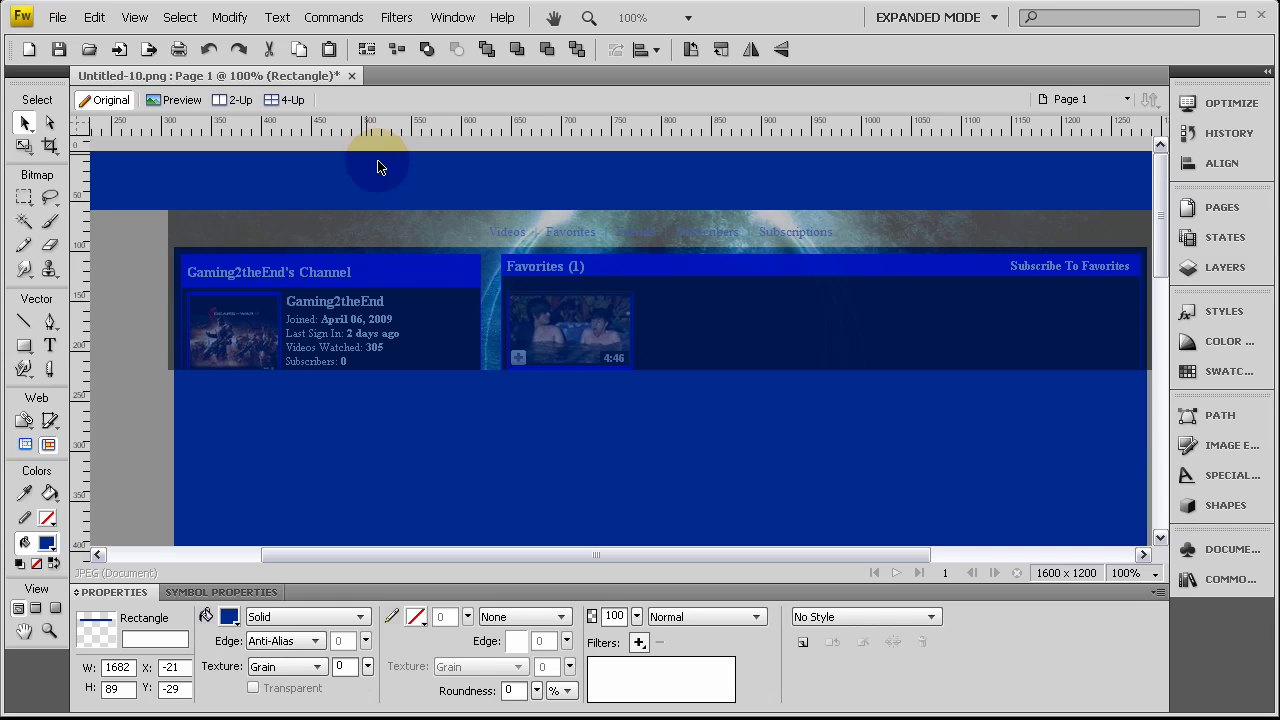
key(Up)
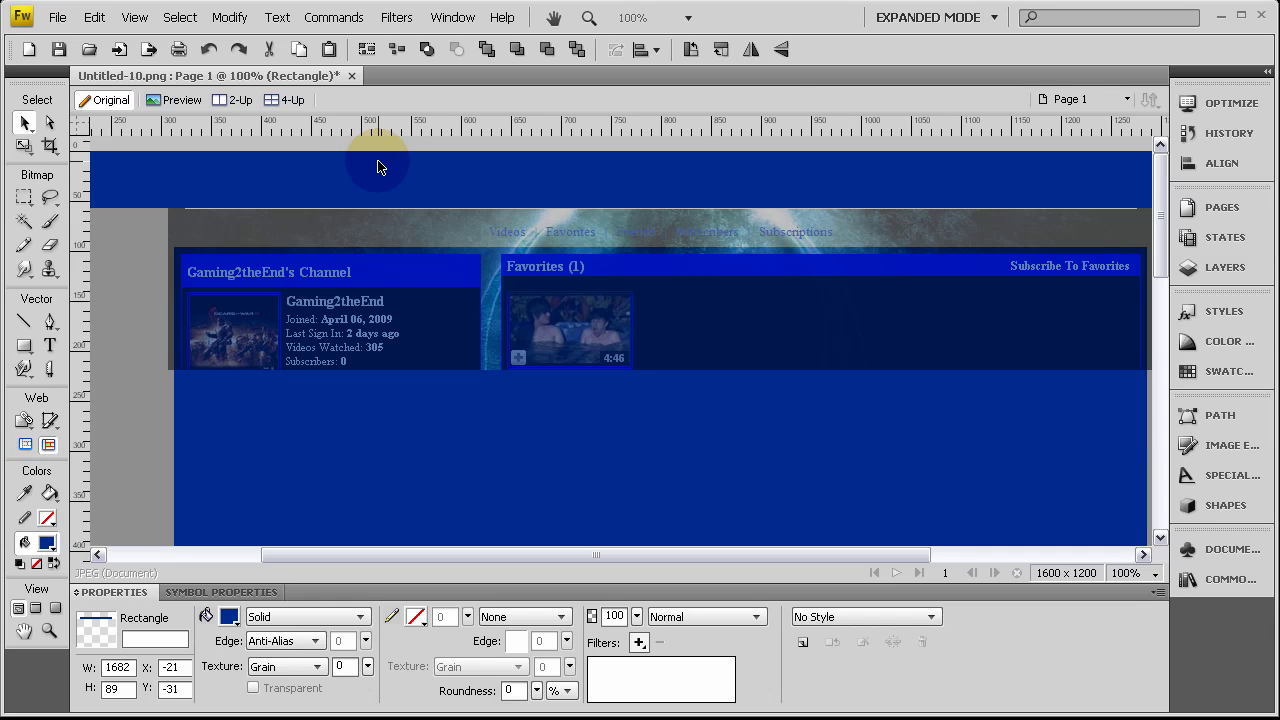
key(Up)
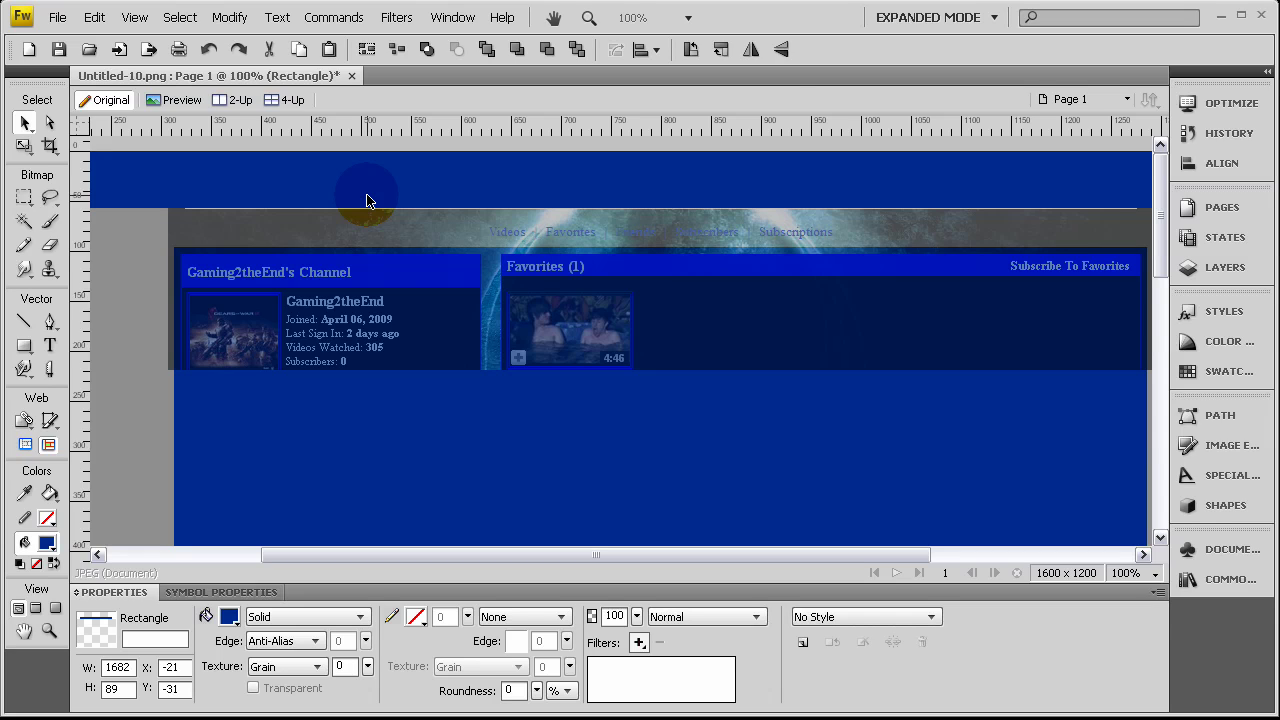
key(Up)
key(Down)
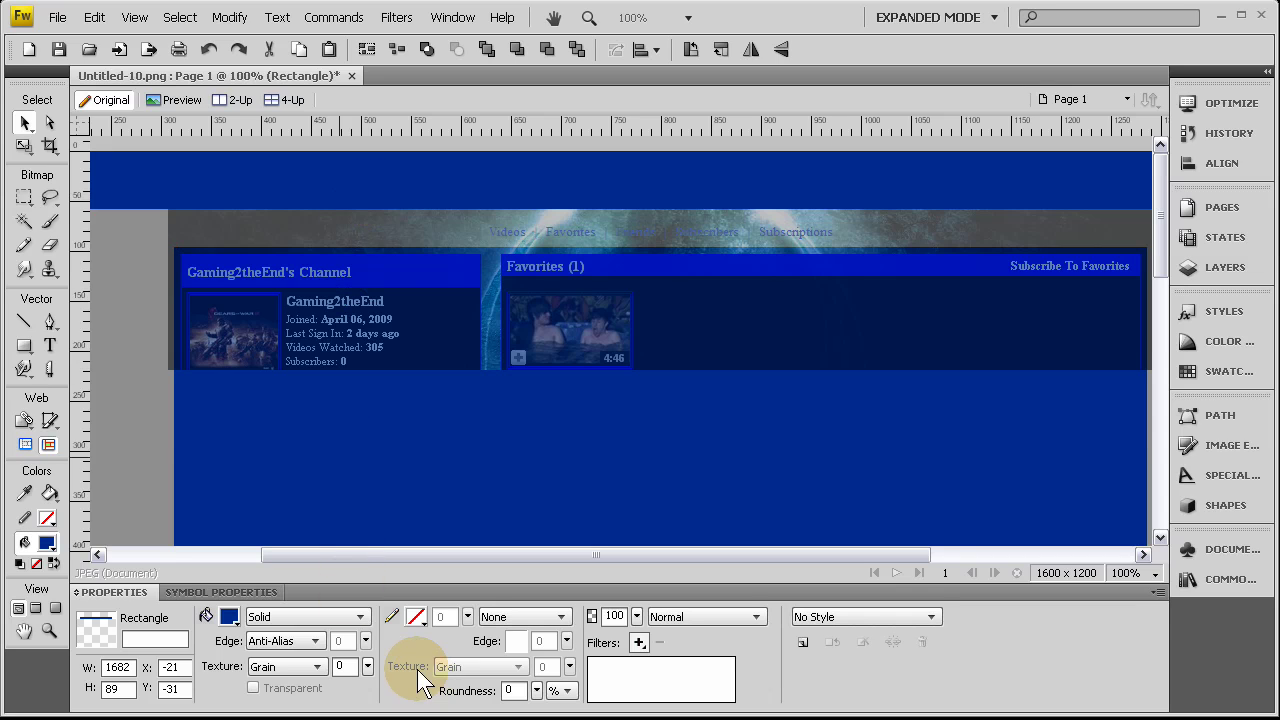
Fill the full-width header strip with white (#FFFFFF) and deselect it.
click(229, 617)
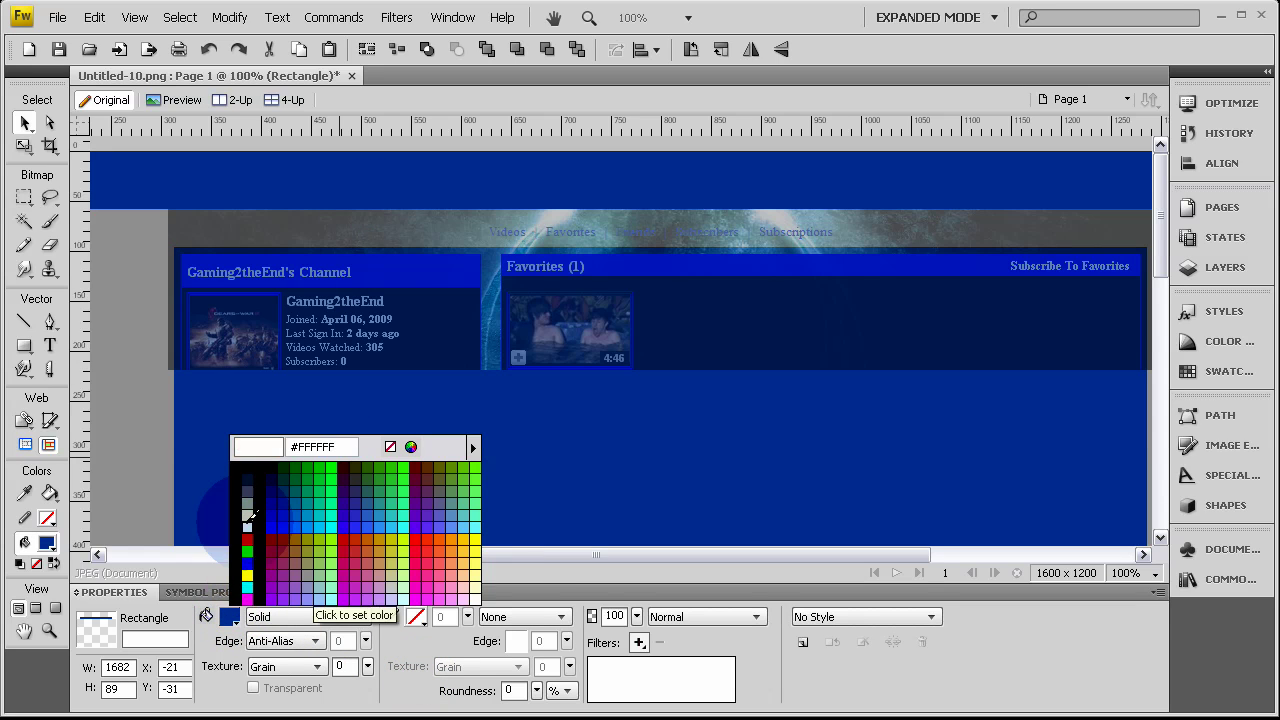
click(247, 527)
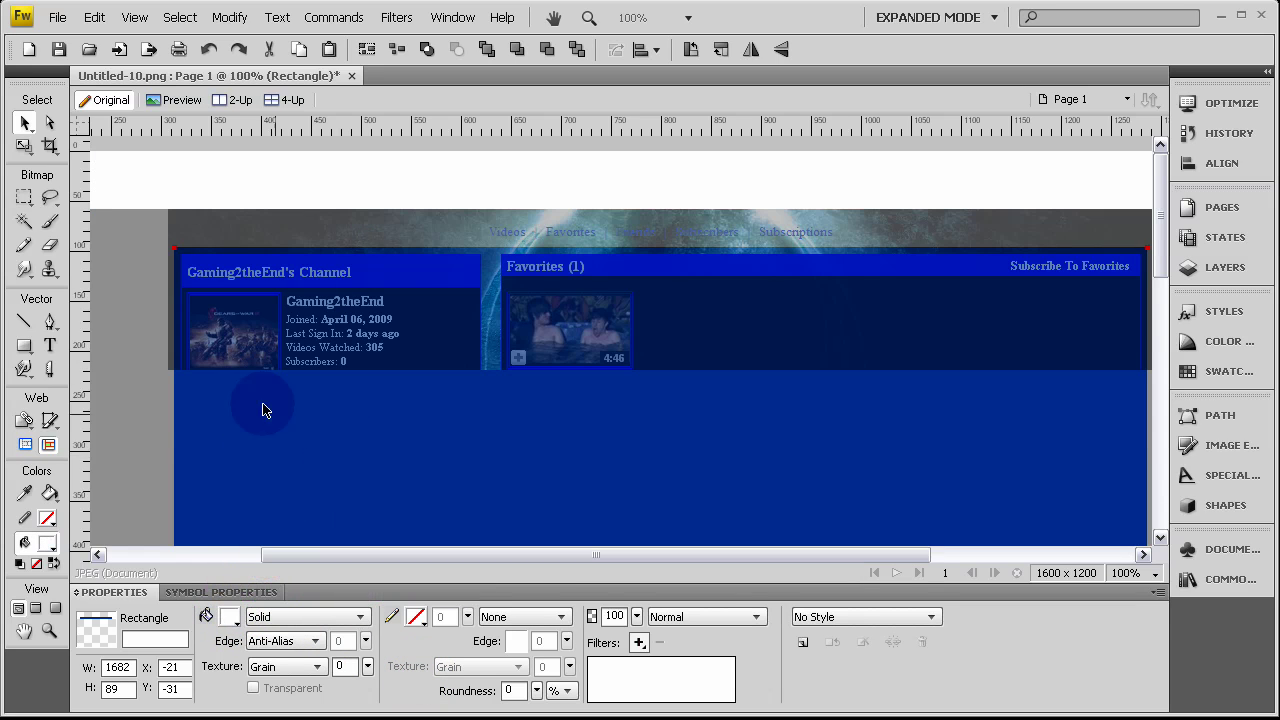
click(149, 412)
key(ctrl+alt+0)
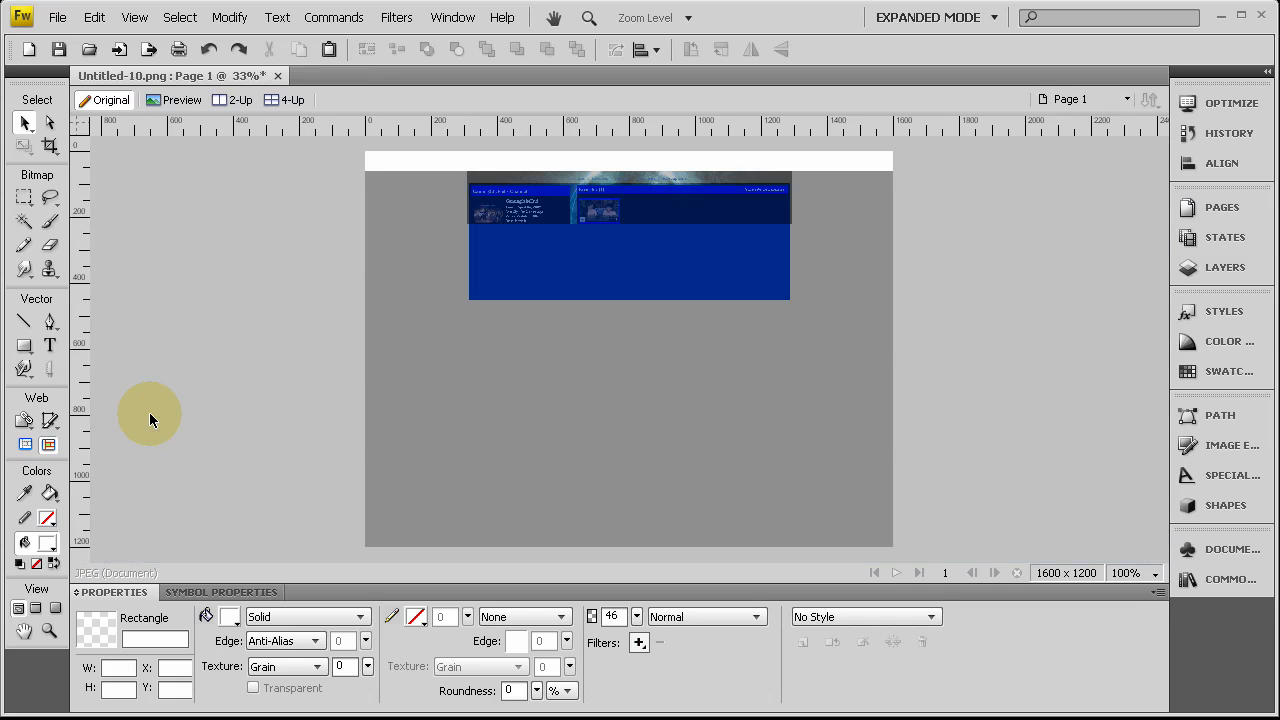
Select the white strip and send it behind the faded header bitmap.
click(422, 160)
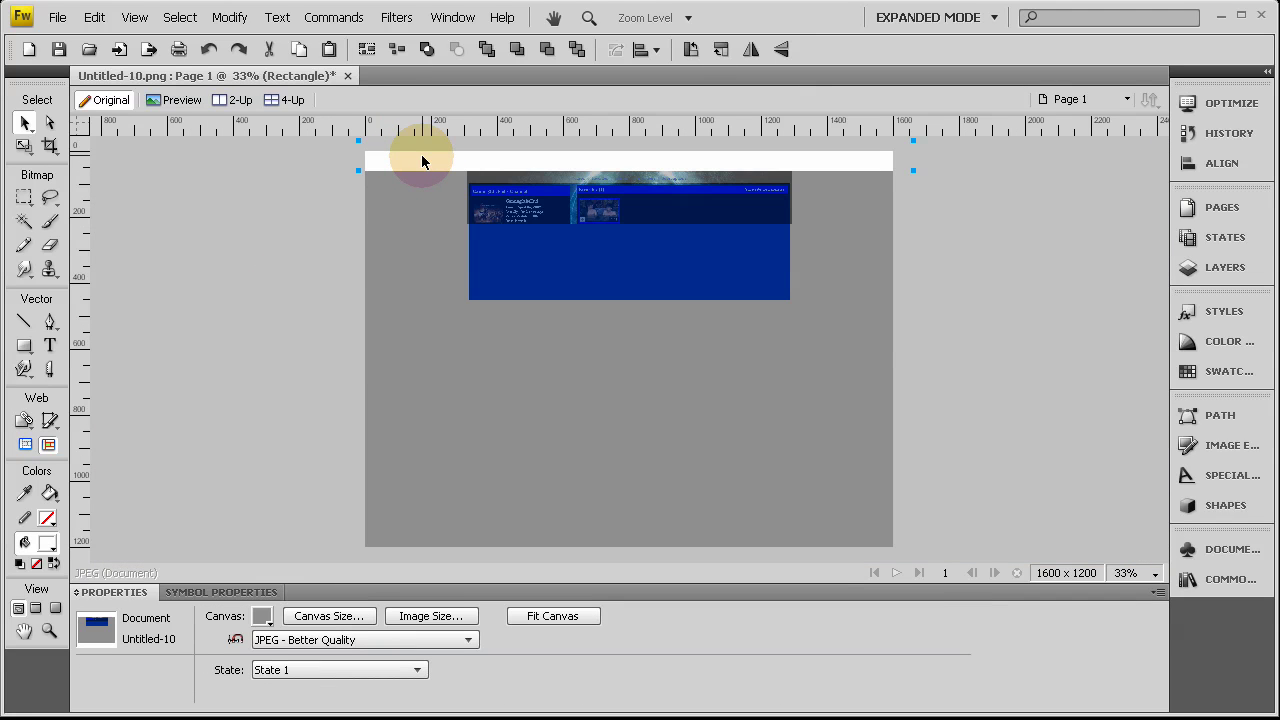
click(353, 295)
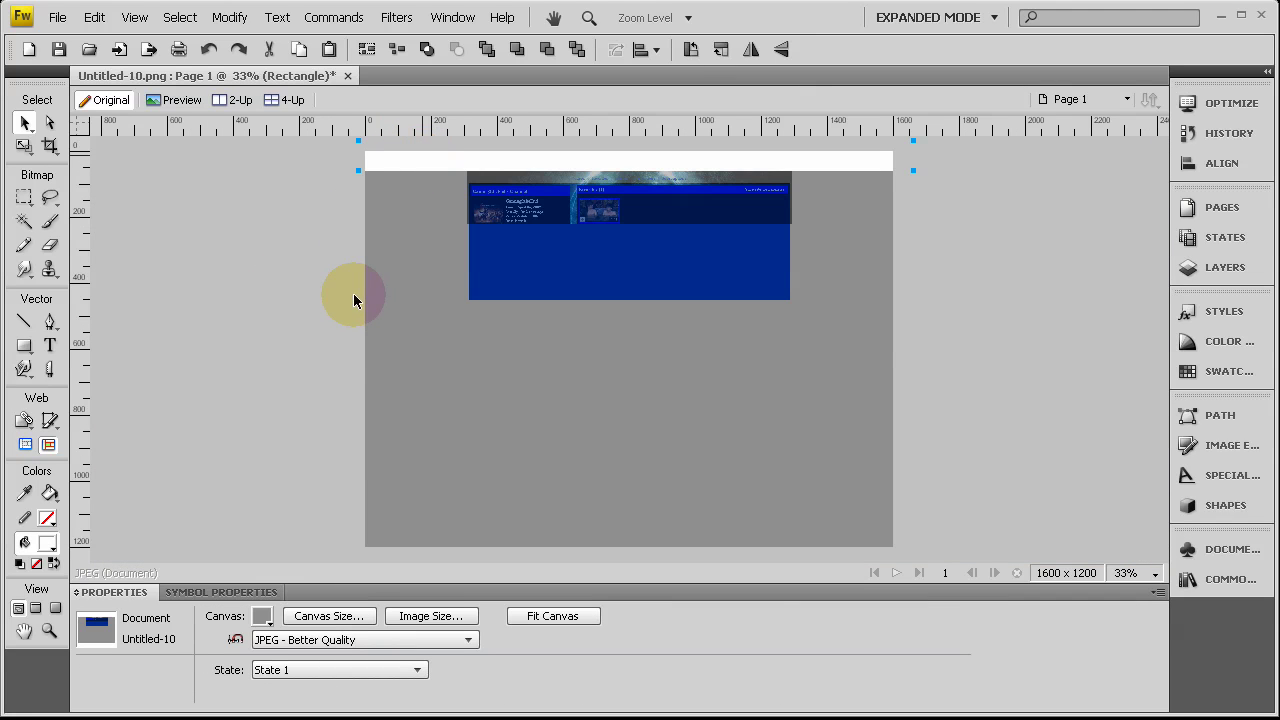
key(ctrl+=)
key(ctrl+=)
key(ctrl+=)
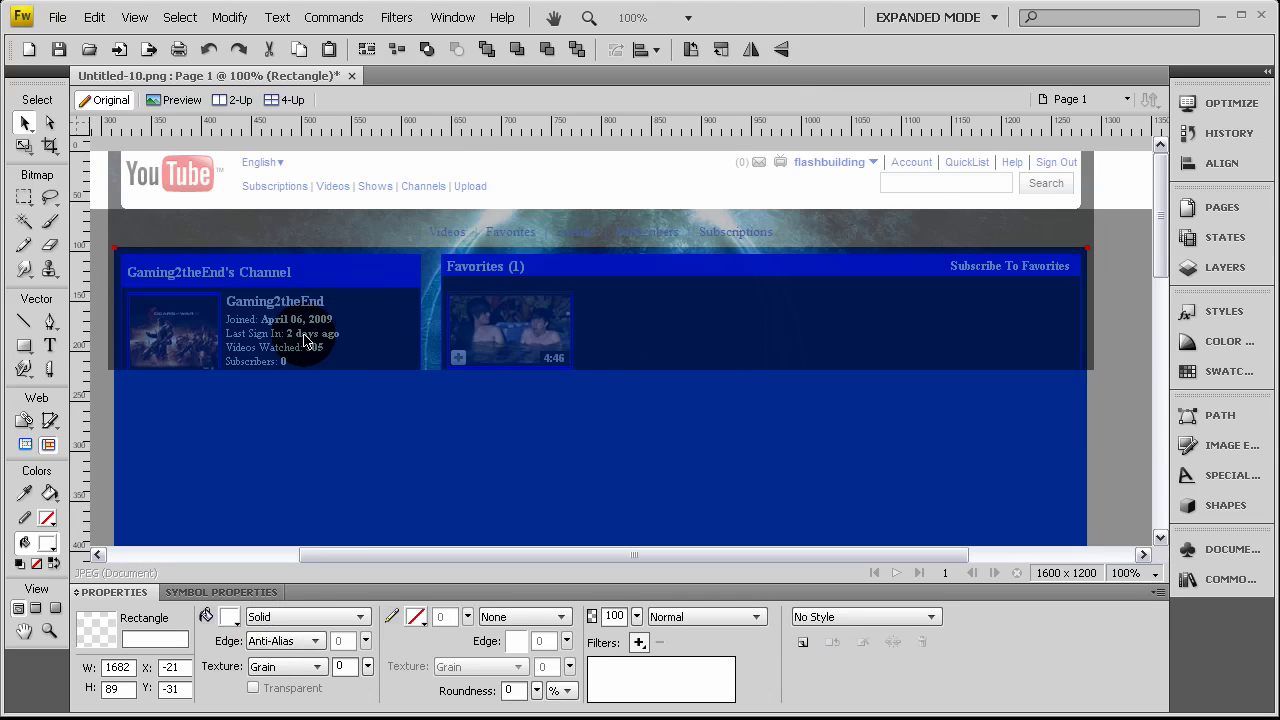
key(ctrl+-)
click(258, 322)
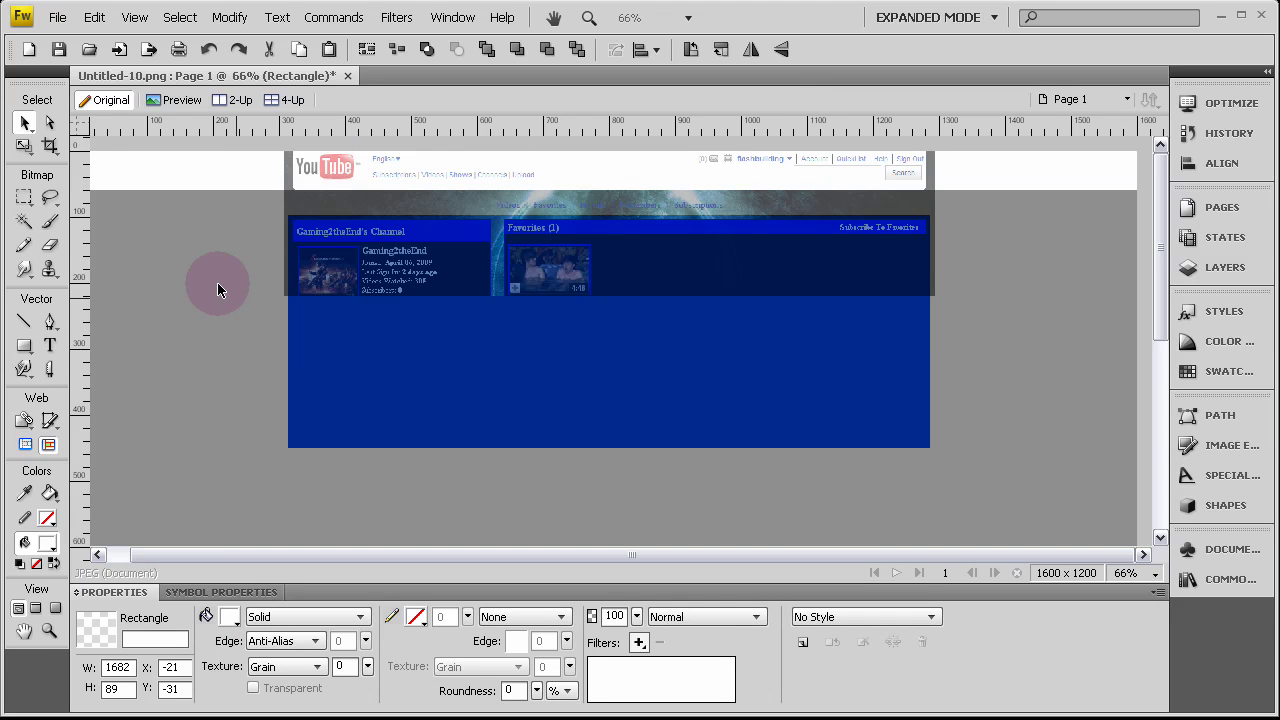
click(289, 224)
click(240, 280)
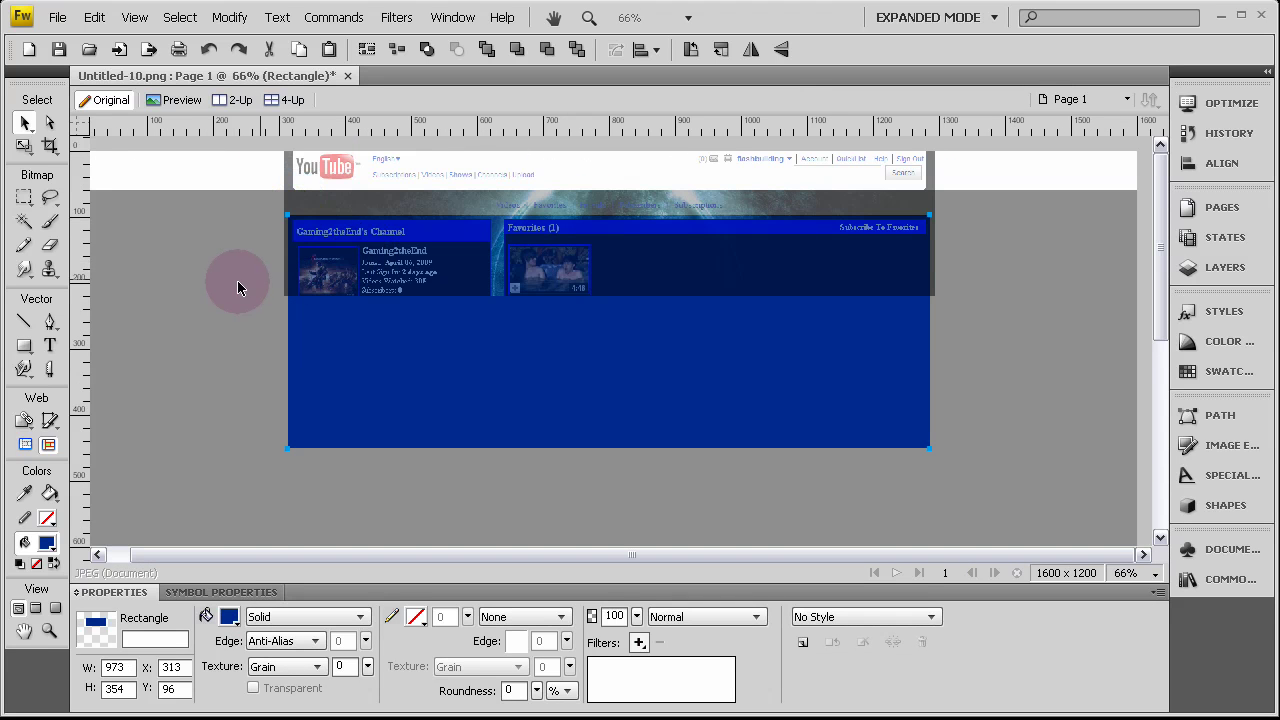
scroll(235, 295, up, 2)
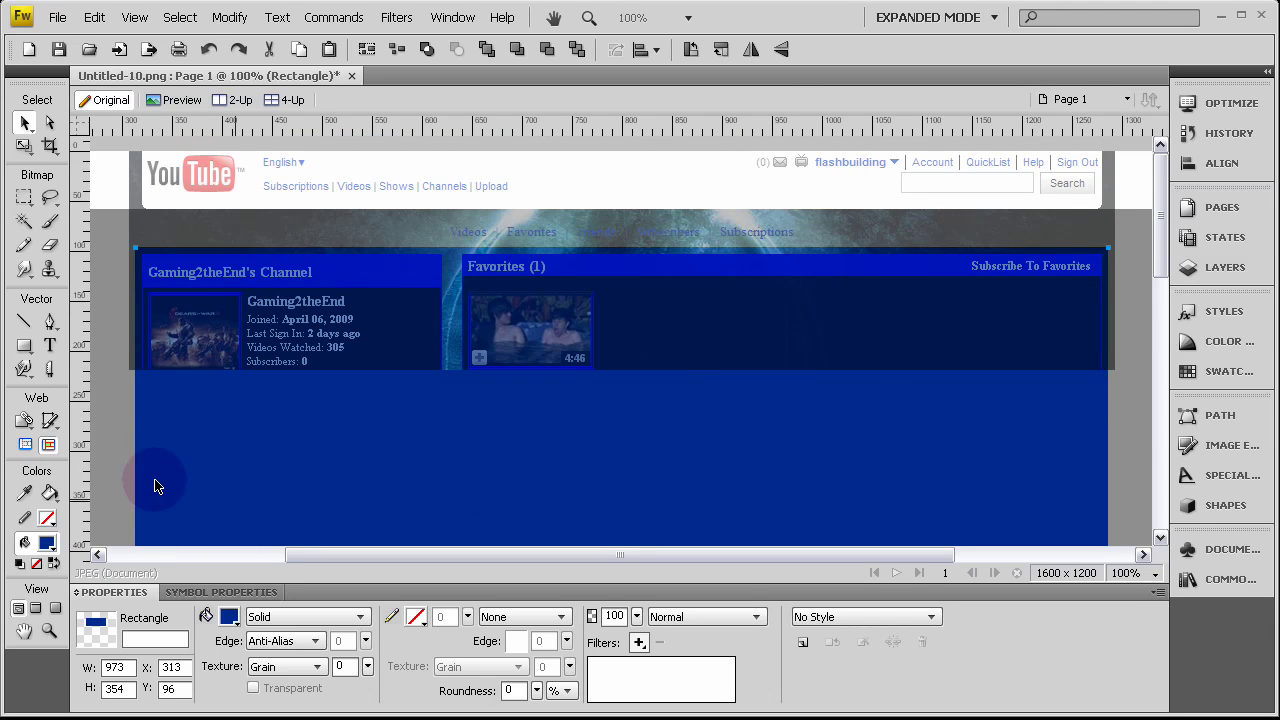
click(155, 210)
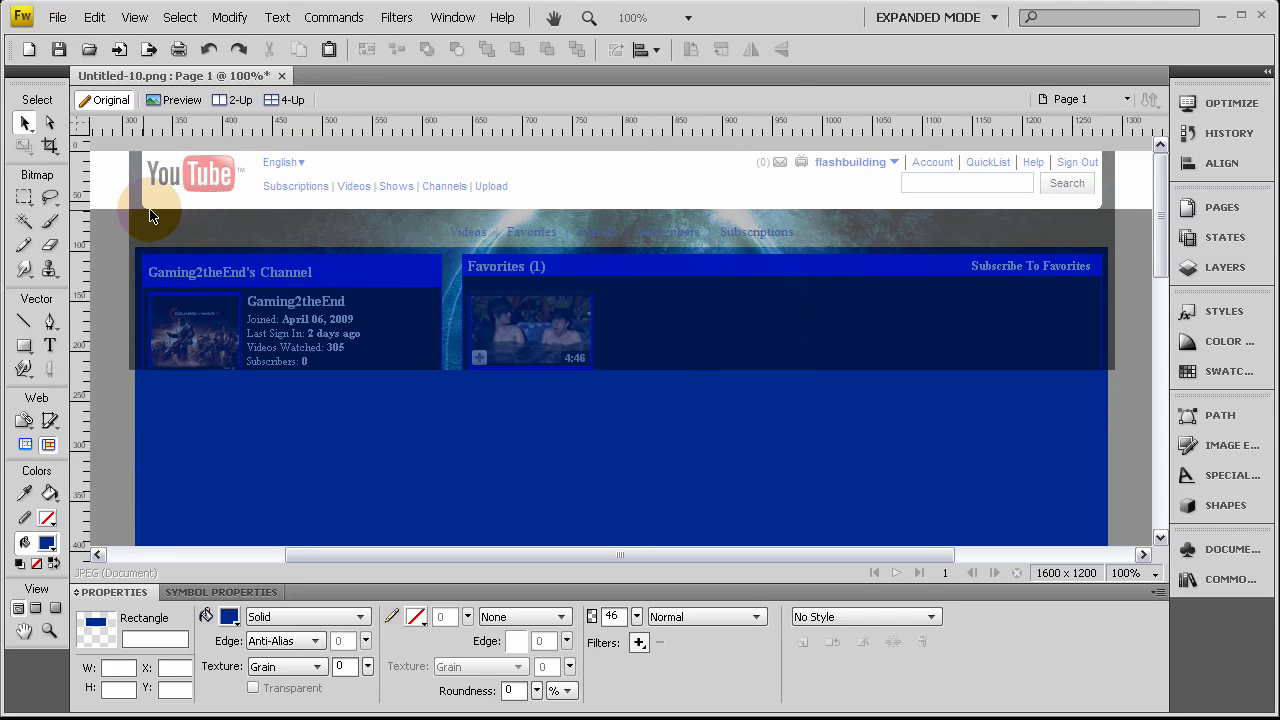
click(153, 225)
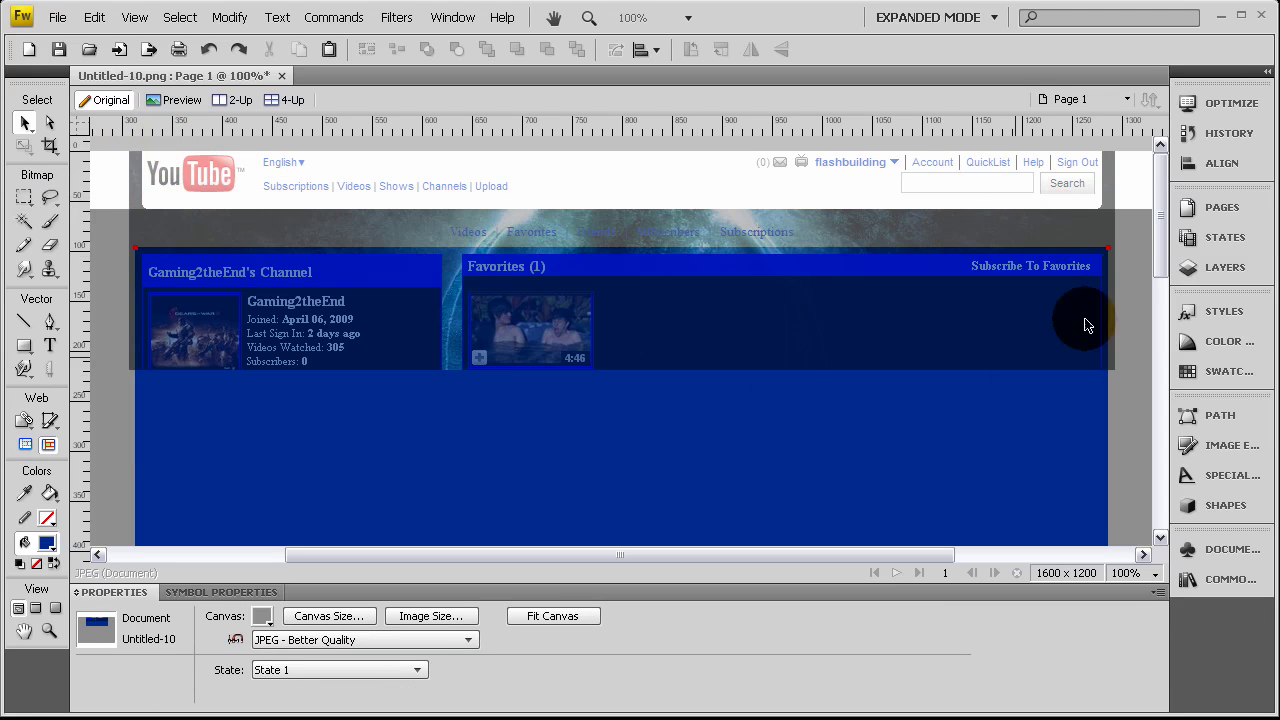
Draw a blue rectangle about 461 x 36 px over the channel page's navigation links.
click(24, 346)
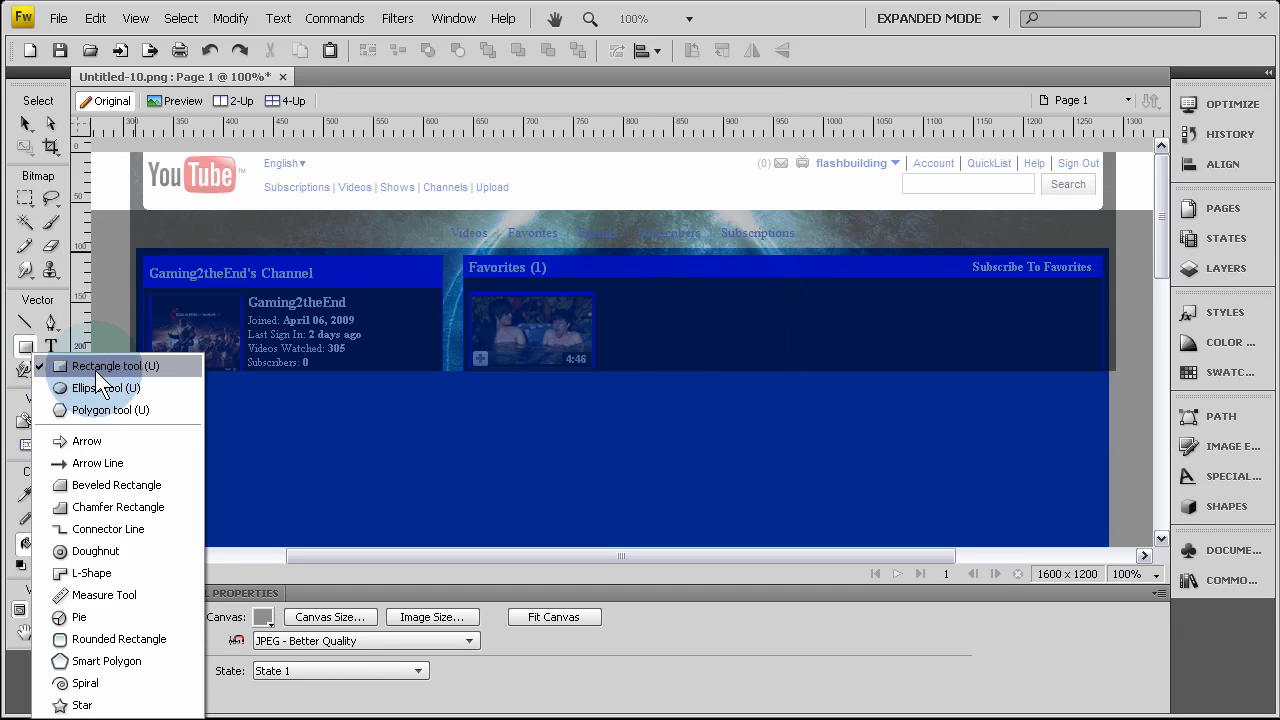
click(96, 368)
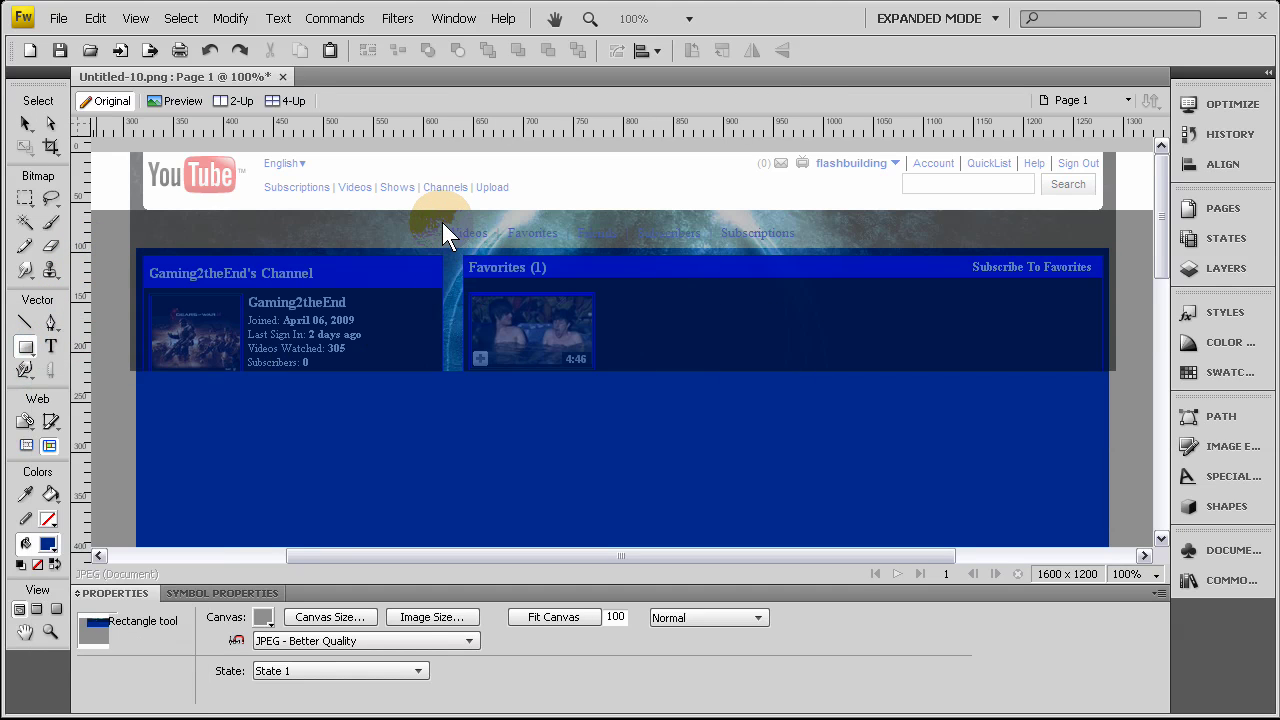
drag(443, 218, 904, 255)
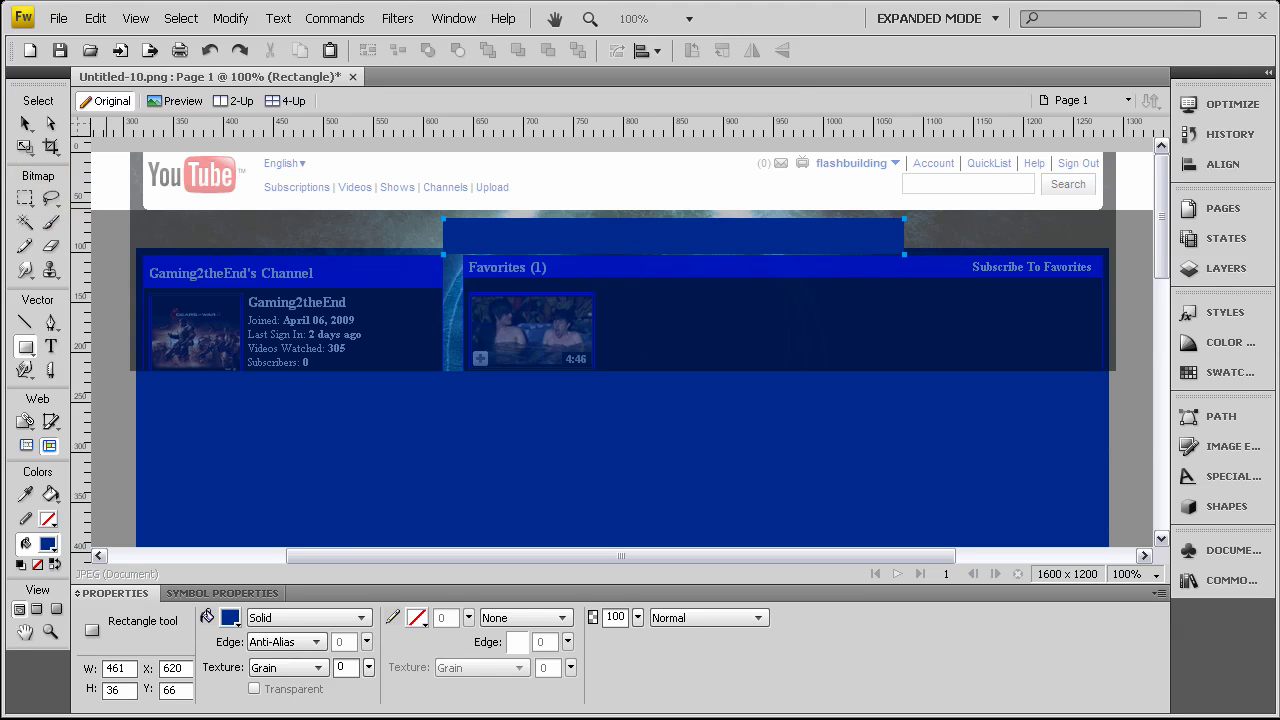
Move the small navigation rectangle to X 570, Y 64 so that it surrounds the navigation links and meets the content area.
click(25, 122)
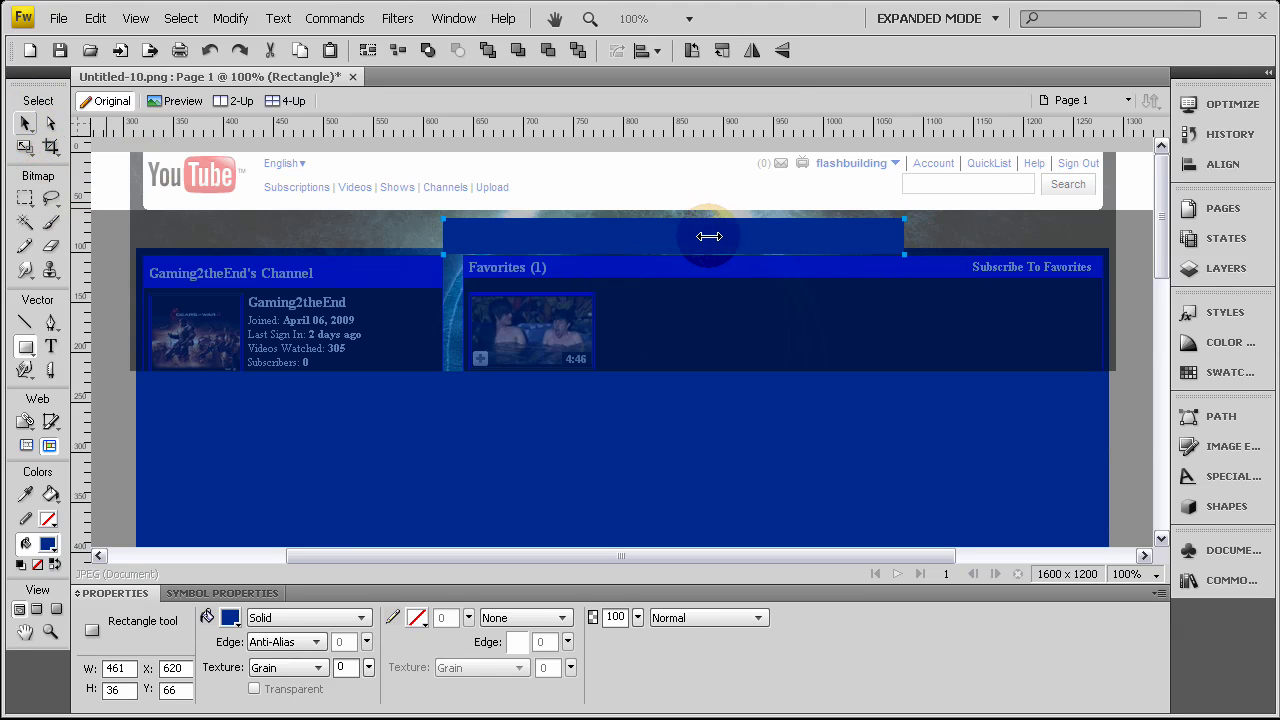
drag(676, 275, 702, 244)
key(Up)
key(Up)
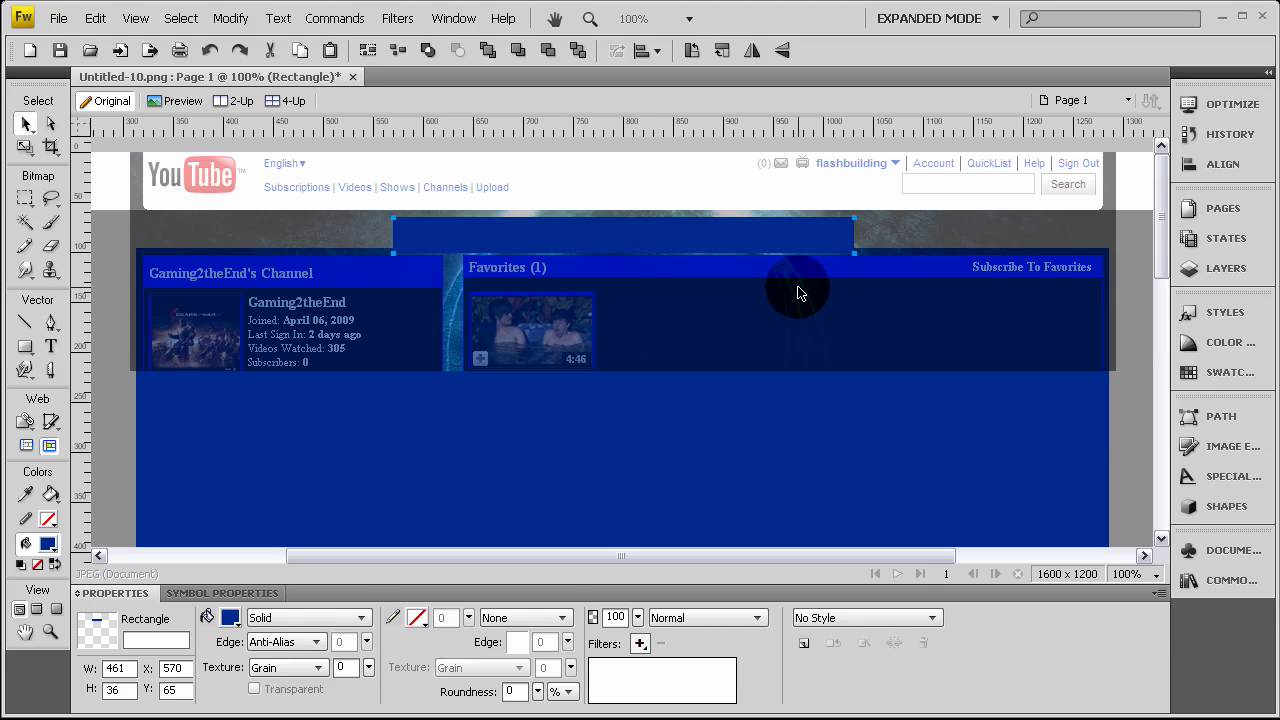
key(Up)
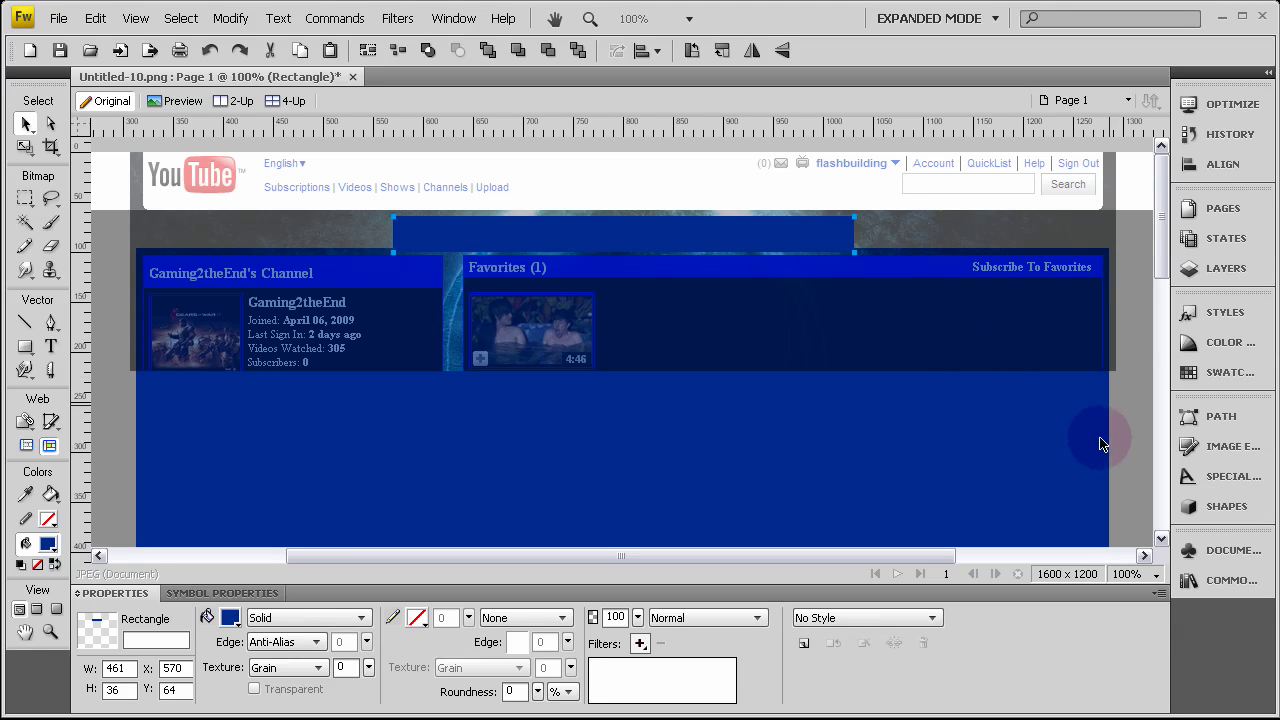
Send the small navigation rectangle behind the faded template bitmap and deselect it.
shift+click(1078, 457)
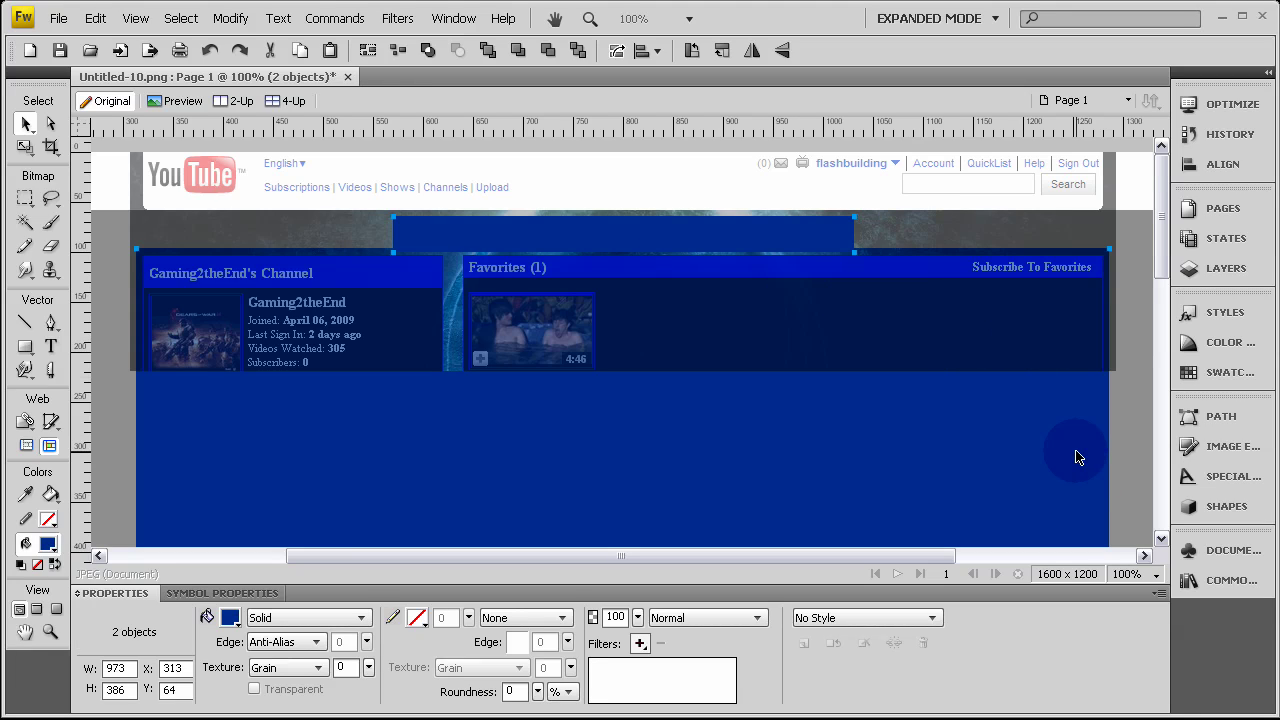
click(776, 240)
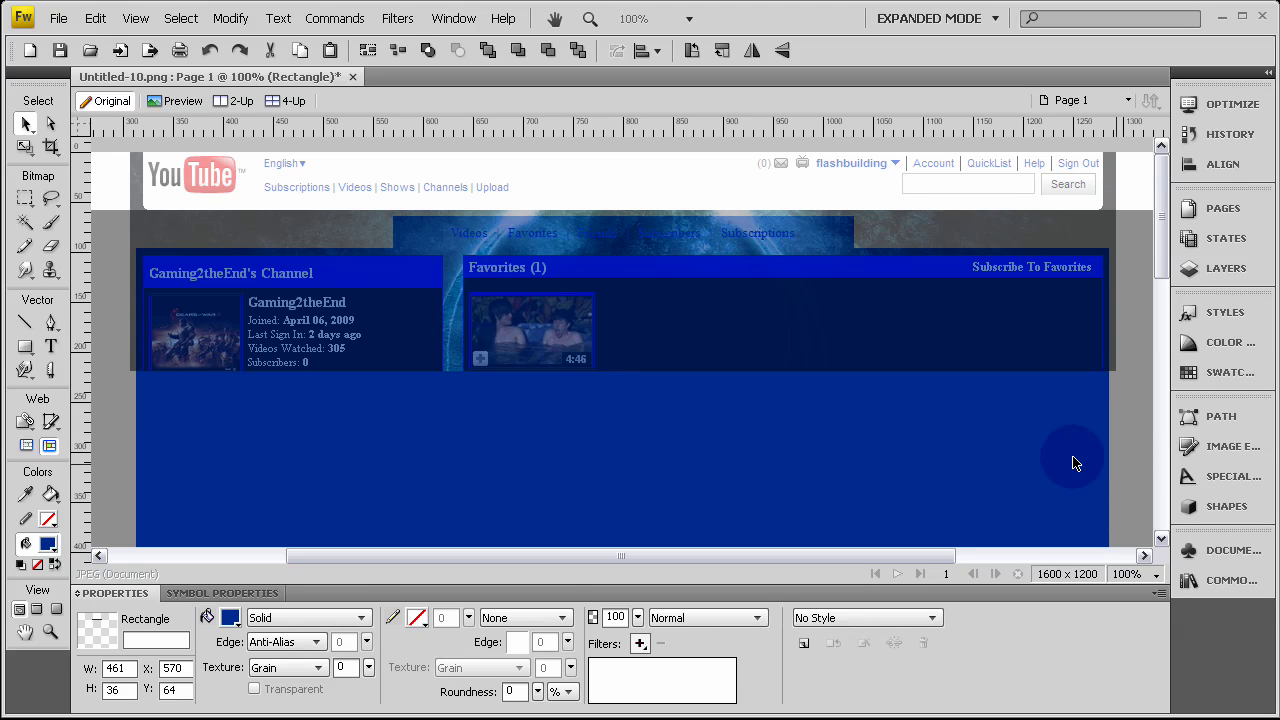
key(ctrl+d)
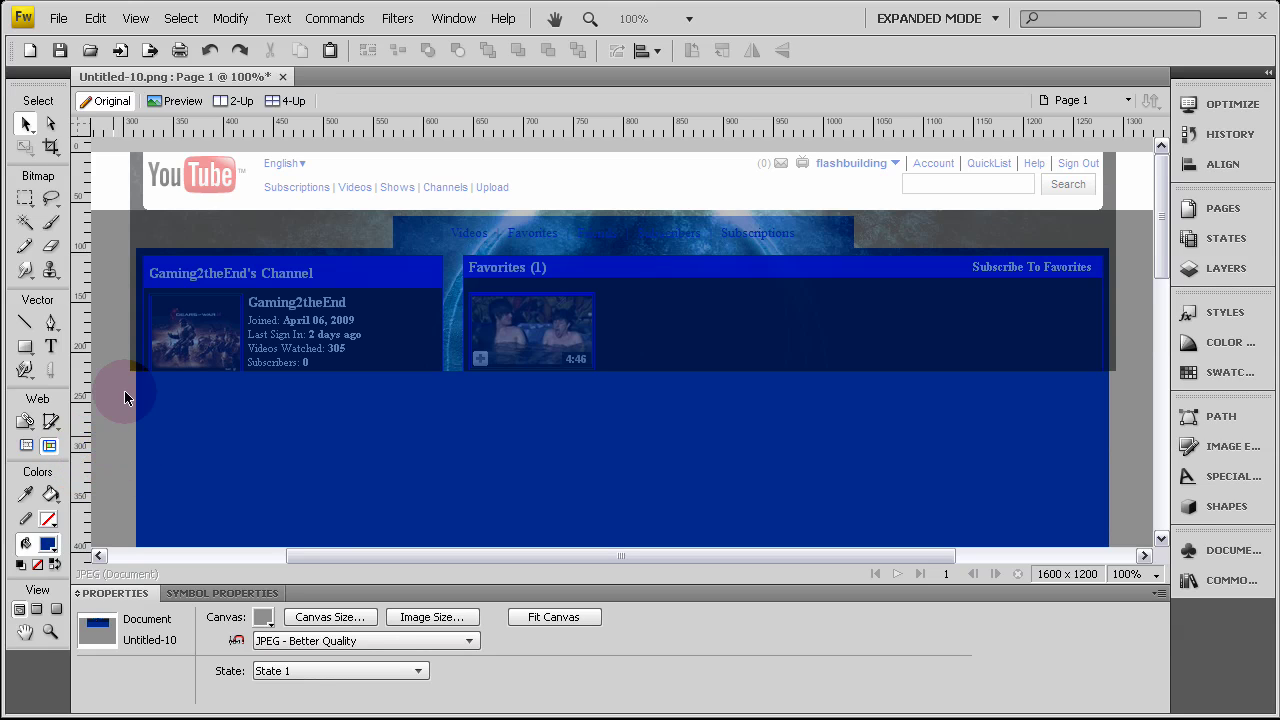
Unlock the faded channel page template bitmap in the layer list and delete it.
click(1223, 269)
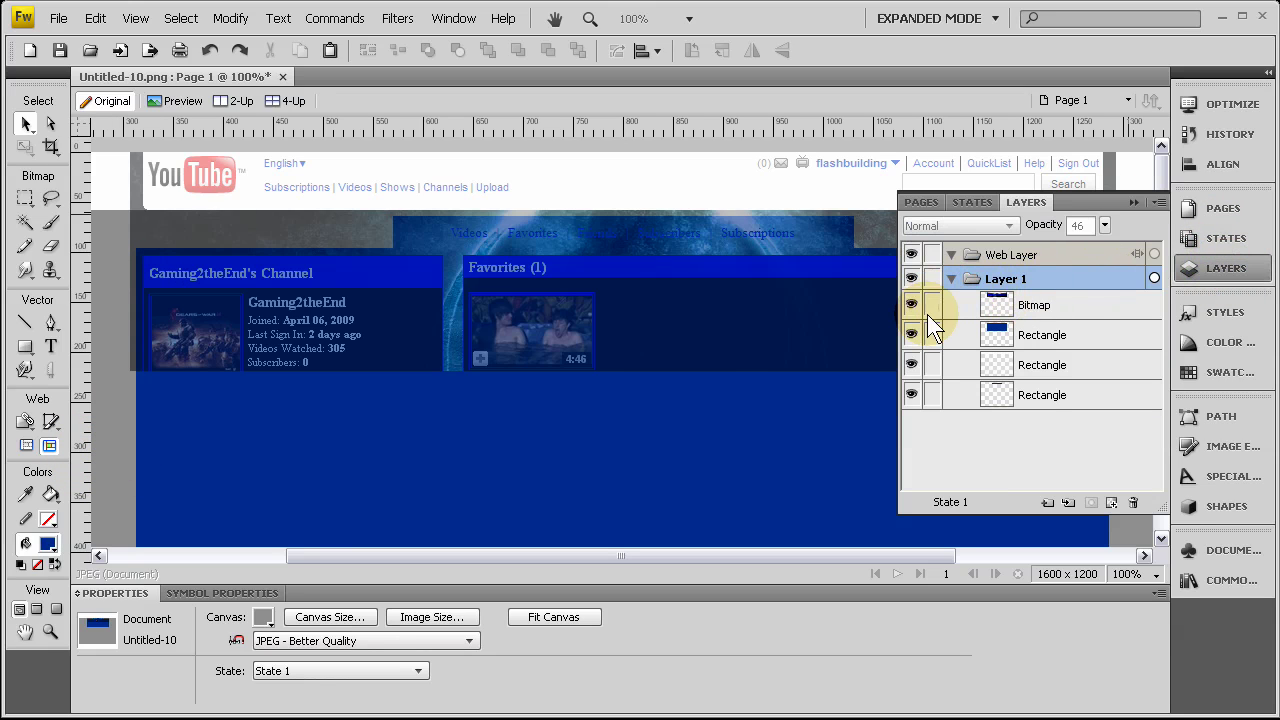
click(208, 237)
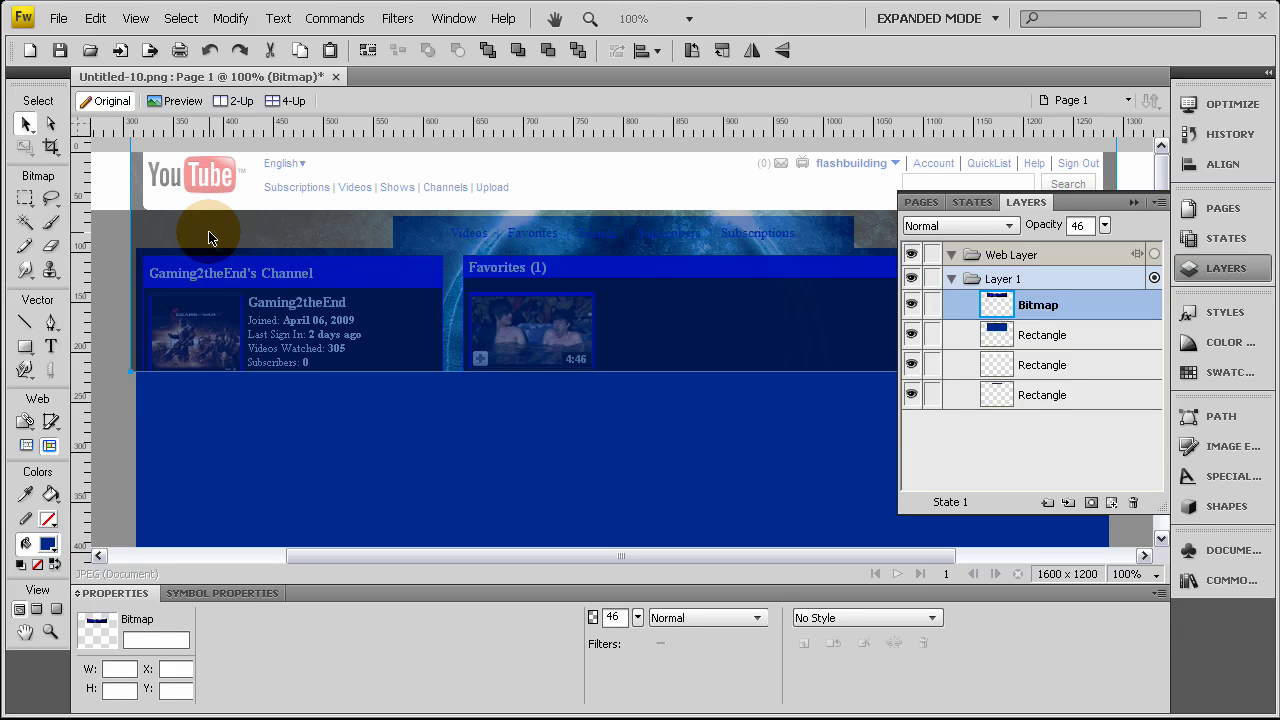
key(Delete)
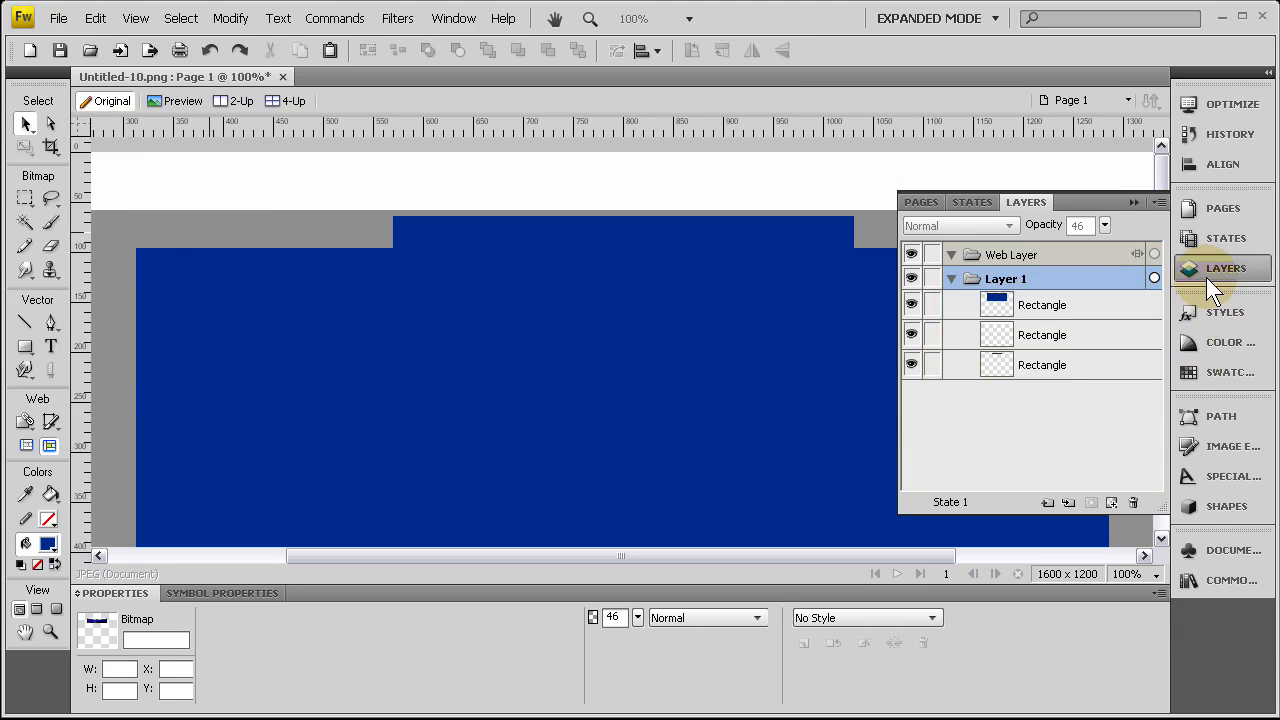
click(1206, 277)
Scale the large blue content rectangle downward to about 695 px high, keeping its upper edge in place, and deselect it.
scroll(1133, 356, down, 2)
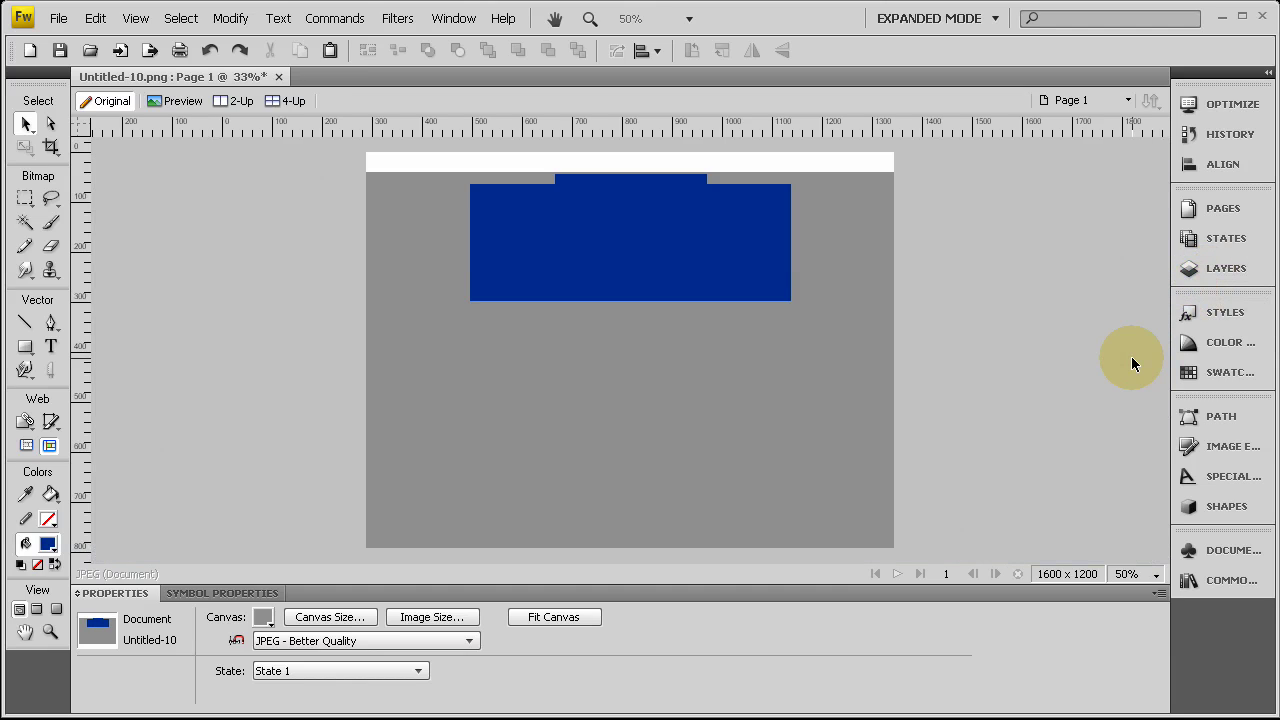
scroll(1131, 356, up, 1)
scroll(1120, 364, up, 1)
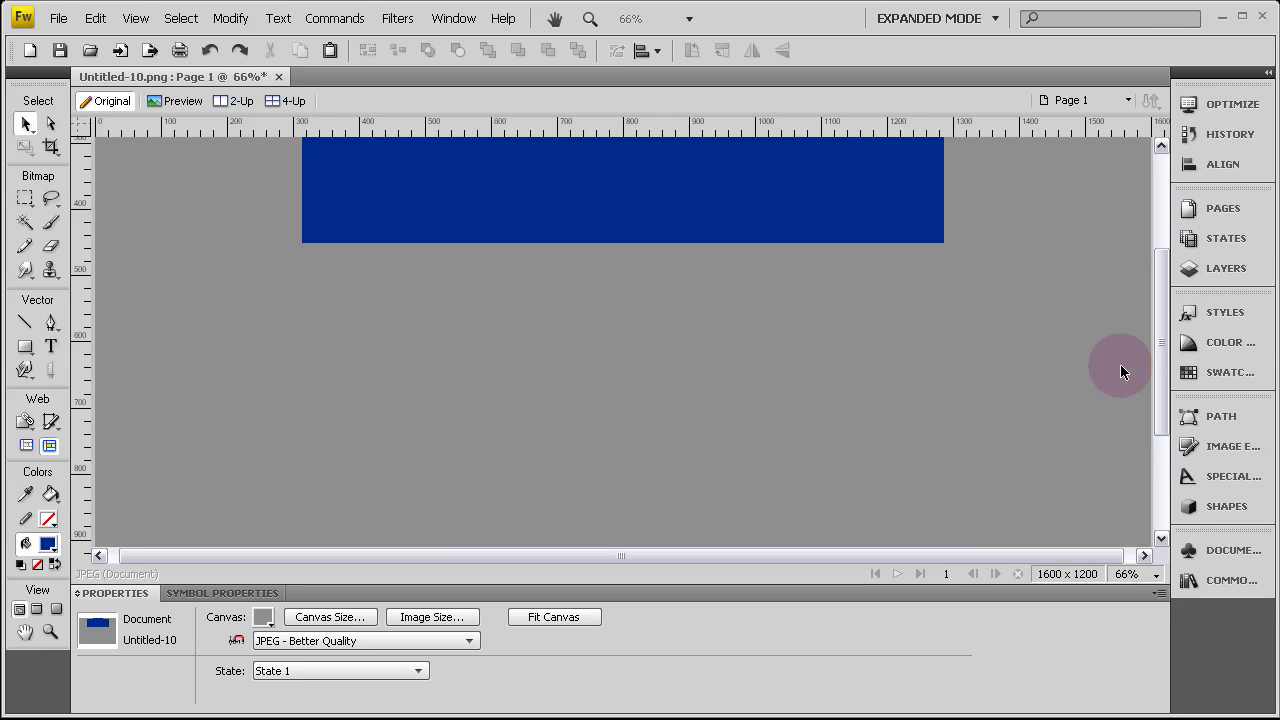
scroll(1062, 406, up, 1)
scroll(1059, 407, up, 1)
click(647, 310)
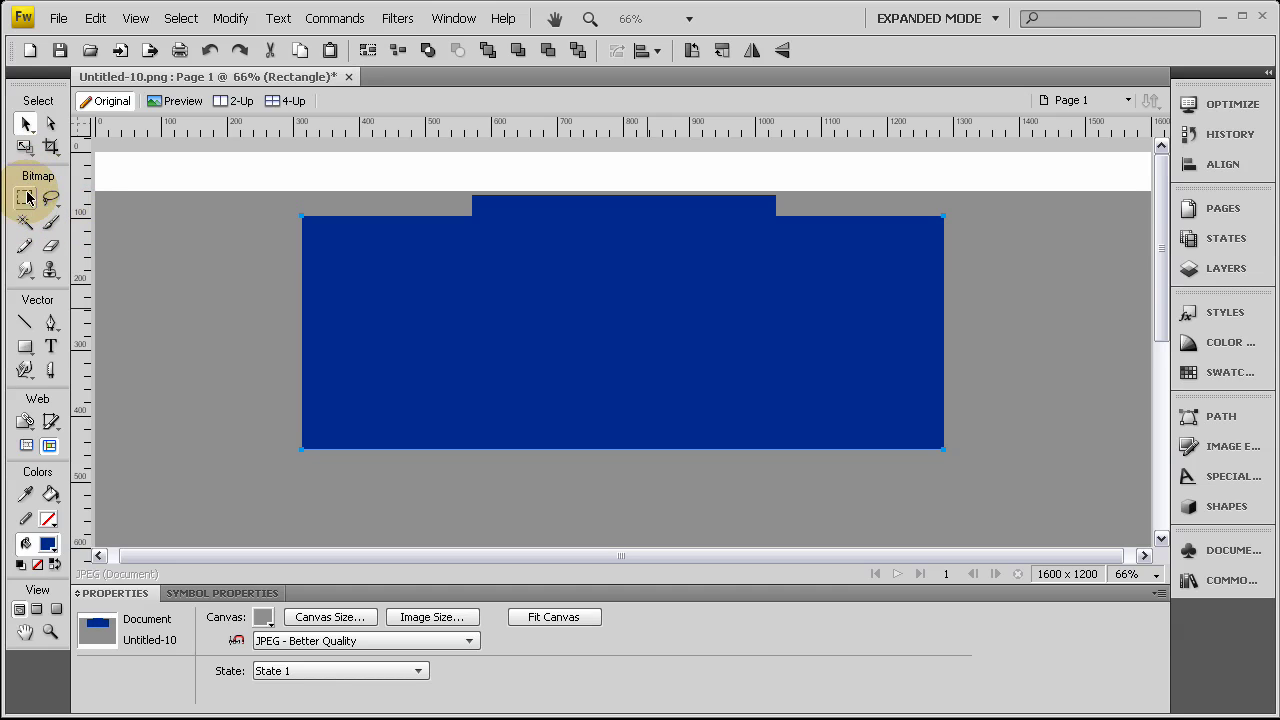
click(25, 148)
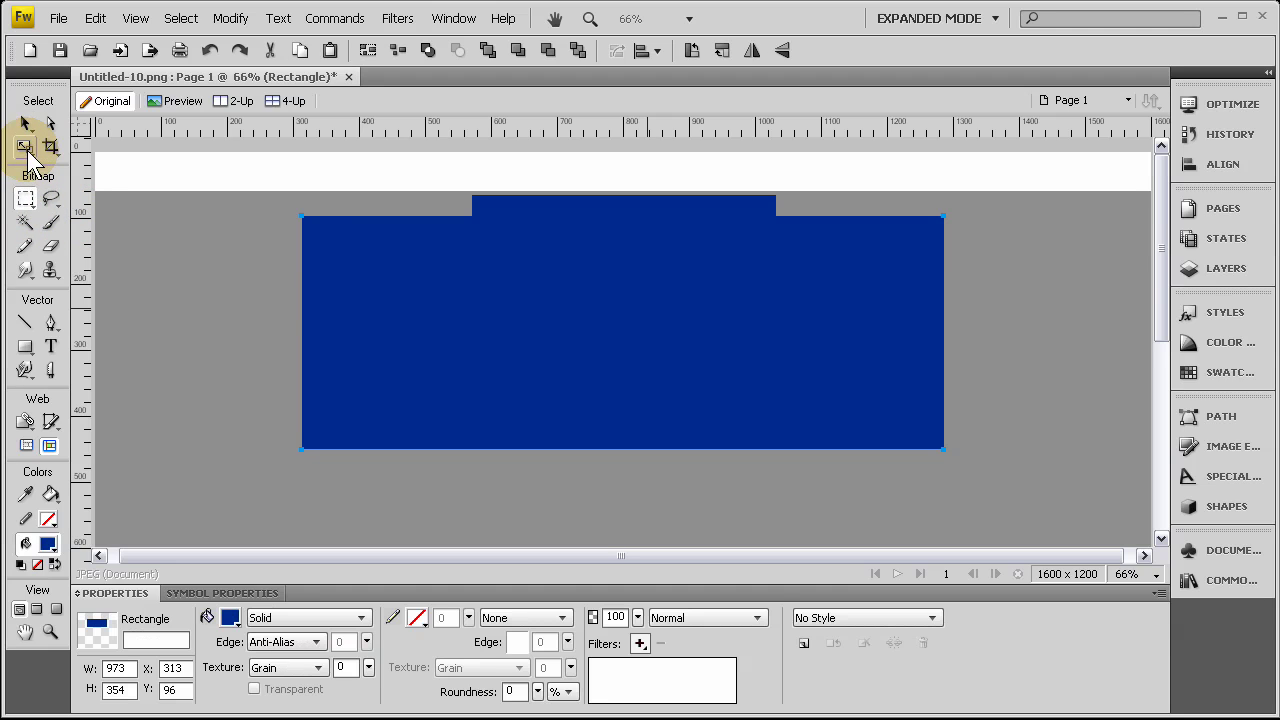
click(646, 447)
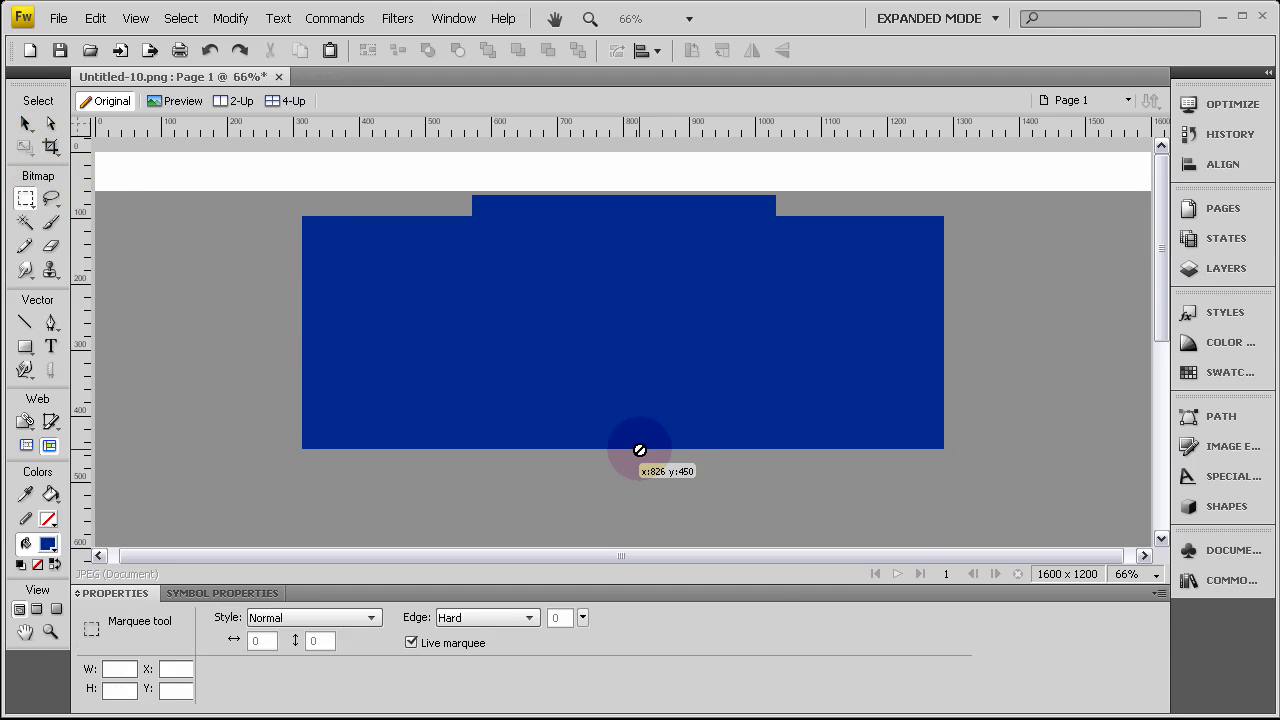
click(651, 330)
click(25, 149)
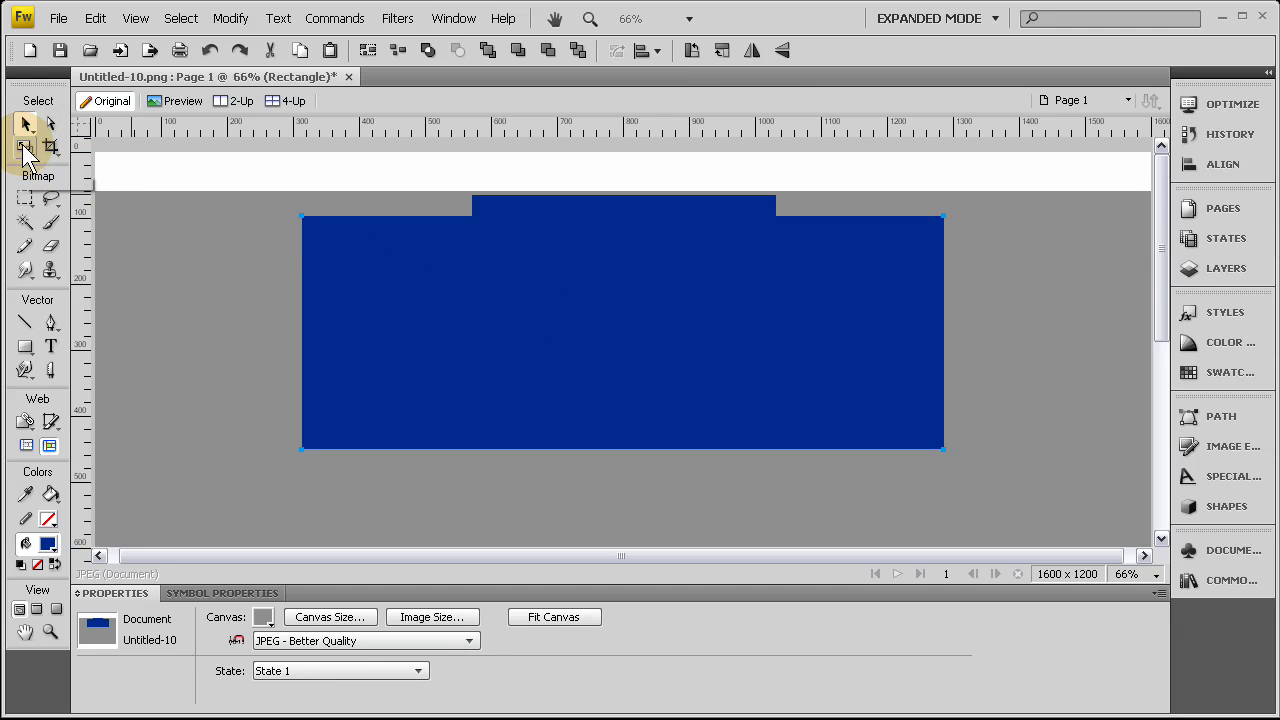
click(622, 449)
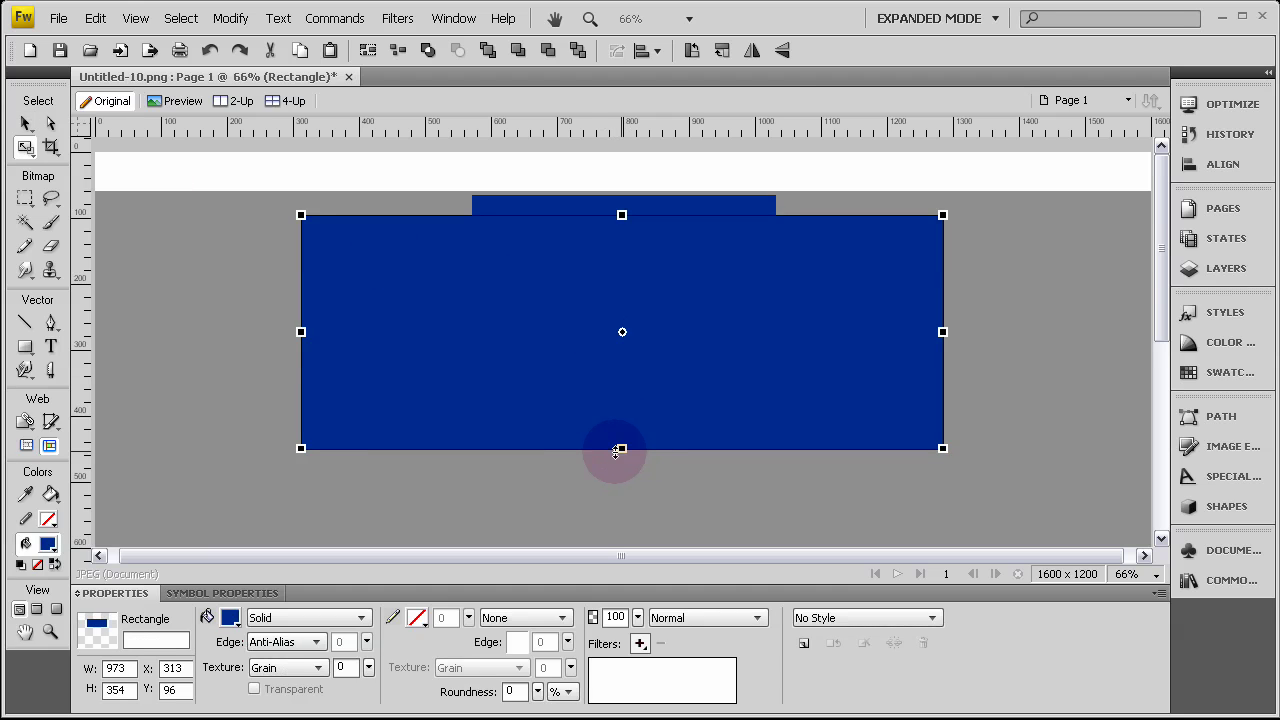
drag(621, 449, 647, 523)
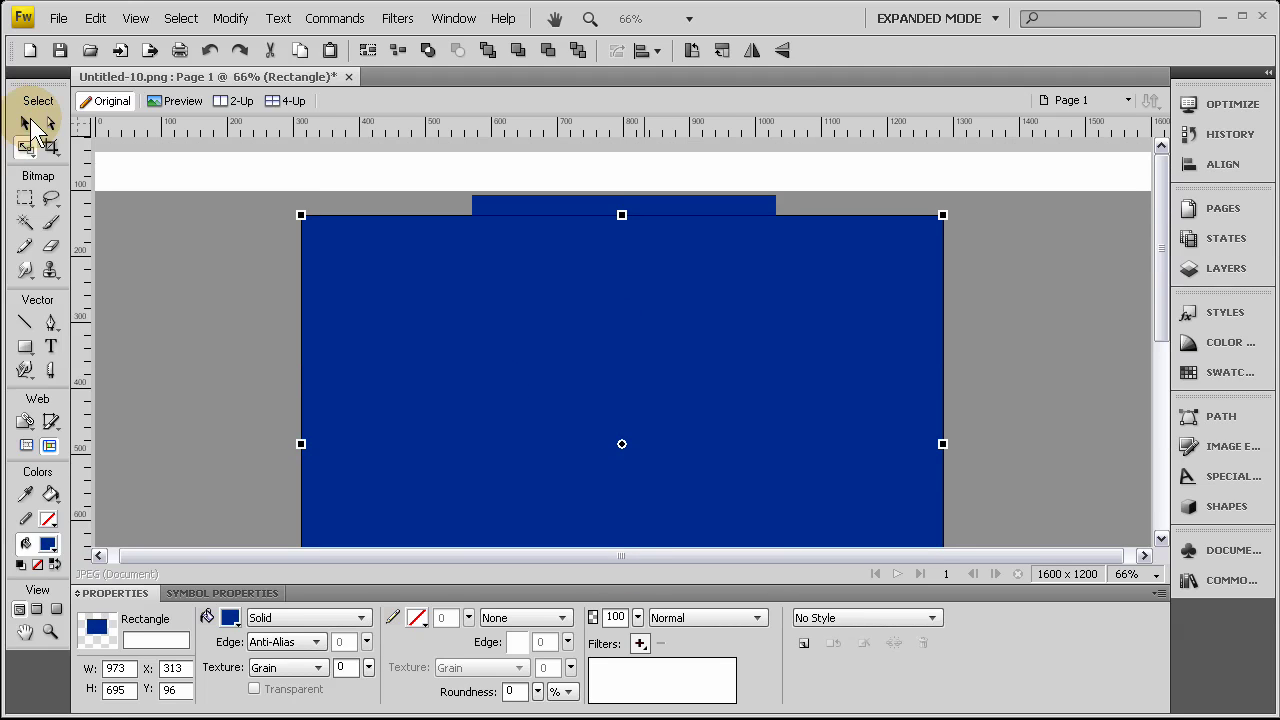
click(237, 292)
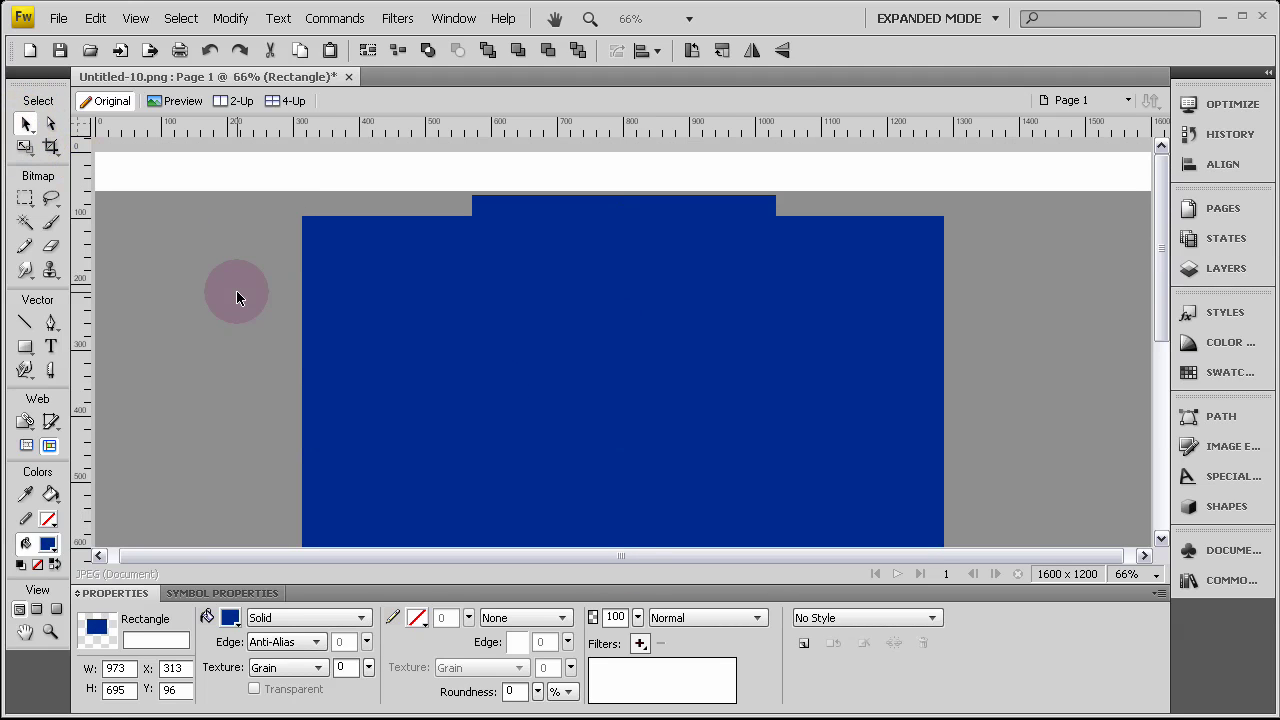
Round the corners of the small navigation rectangle above the content area with a roundness of 47%.
key(ctrl+1)
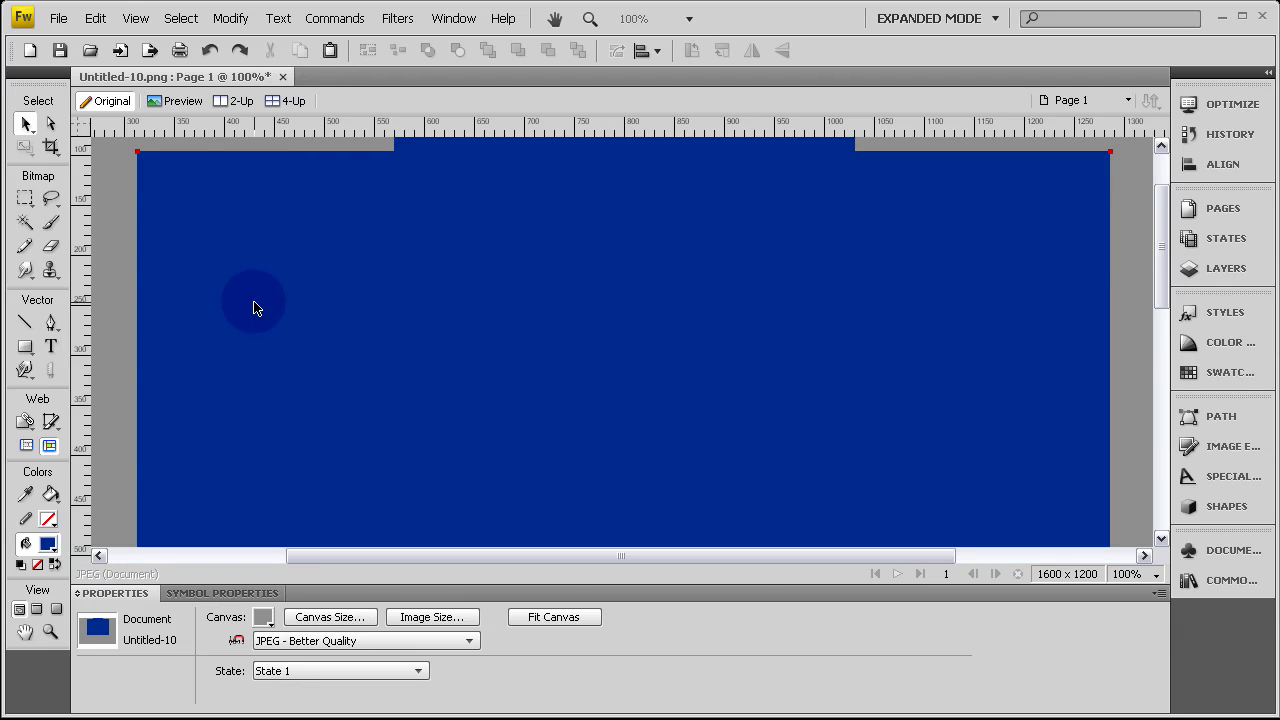
scroll(253, 308, up, 3)
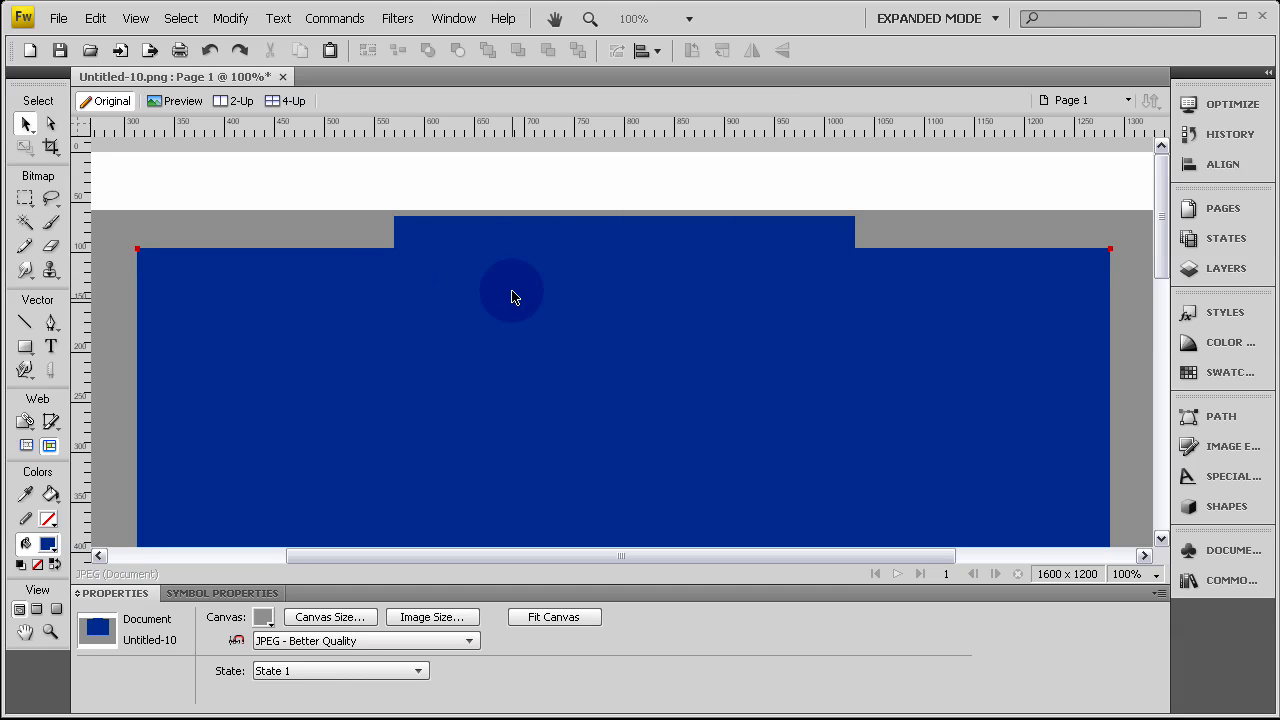
click(543, 471)
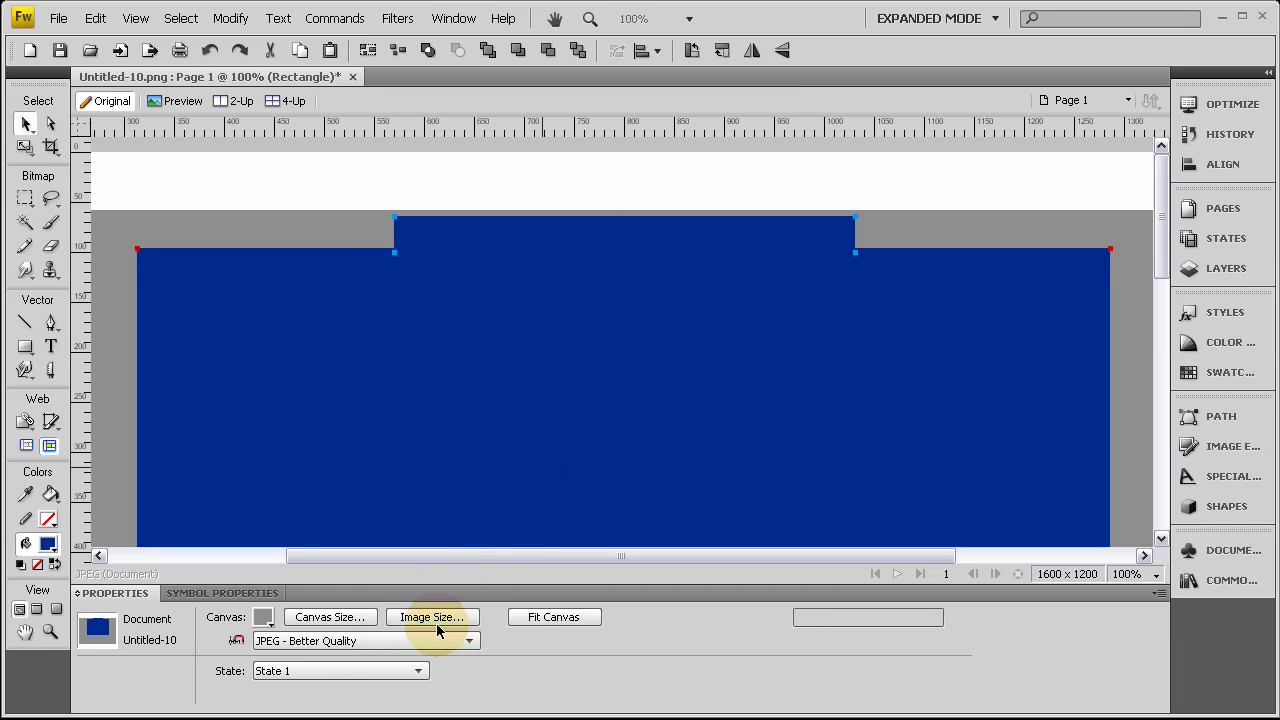
drag(537, 691, 533, 649)
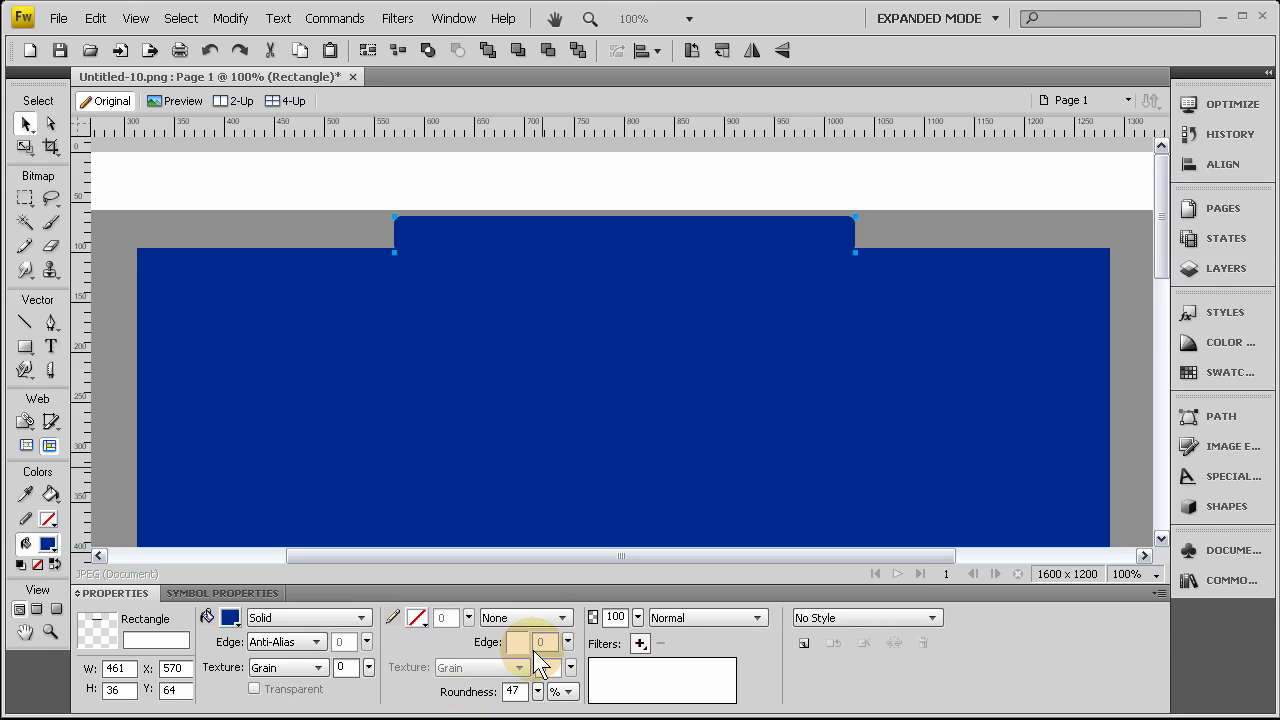
click(315, 398)
Nudge the rounded navigation rectangle down to Y 66 and deselect it.
click(516, 218)
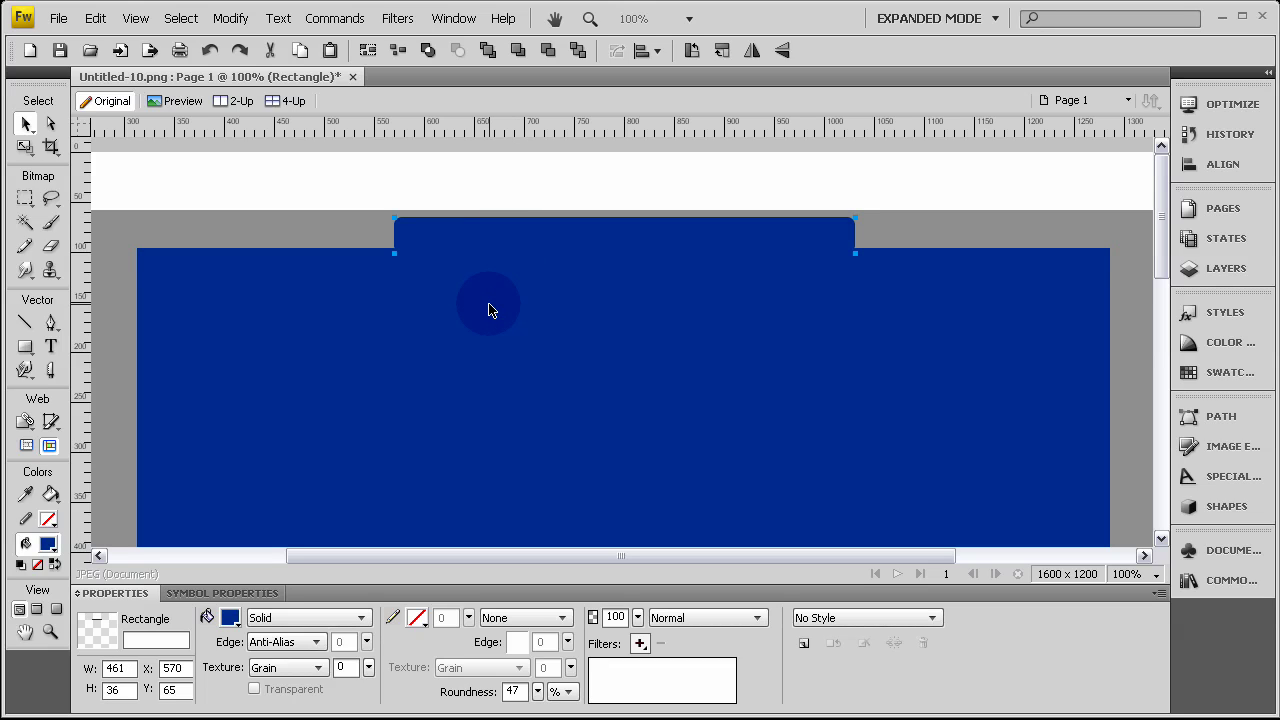
key(Down)
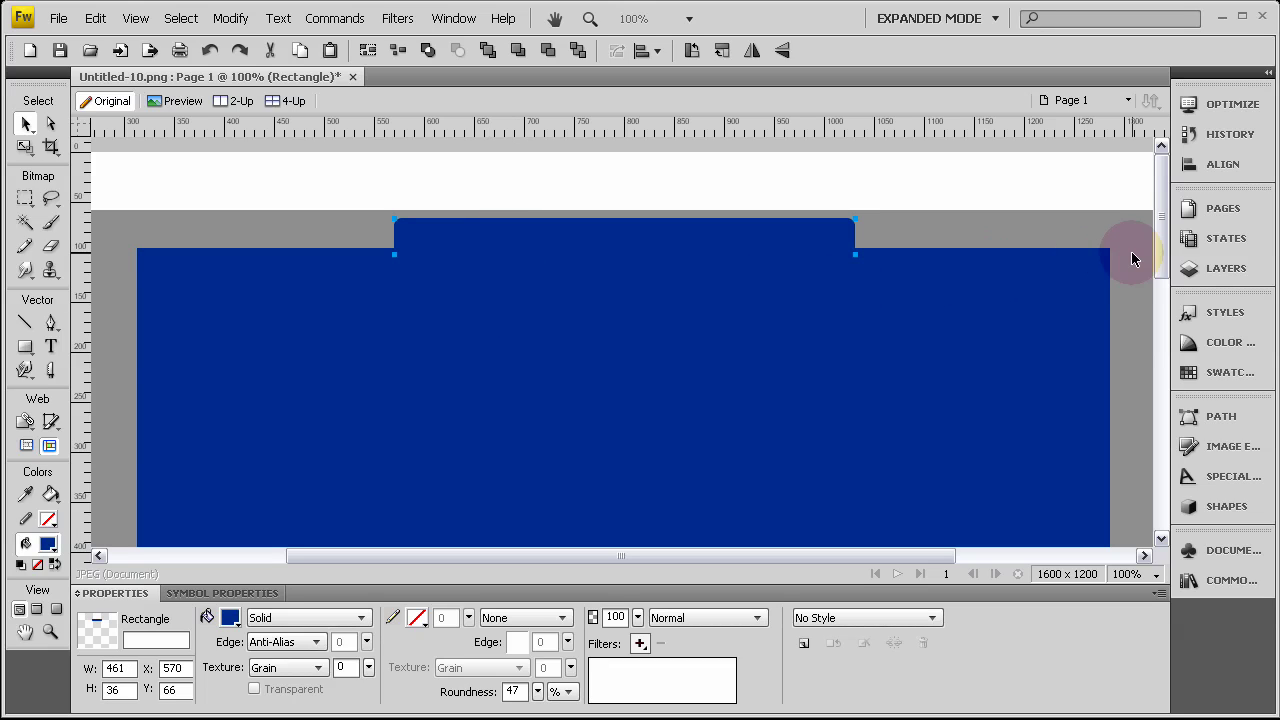
click(1122, 259)
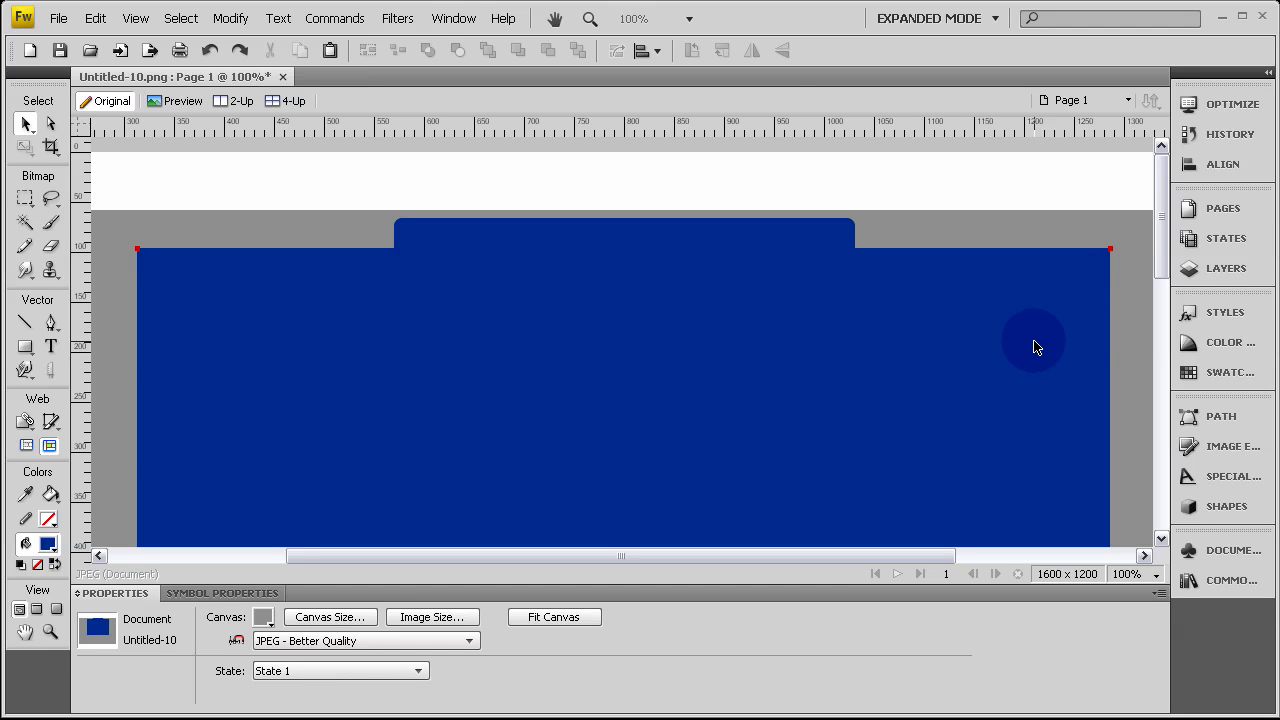
click(288, 586)
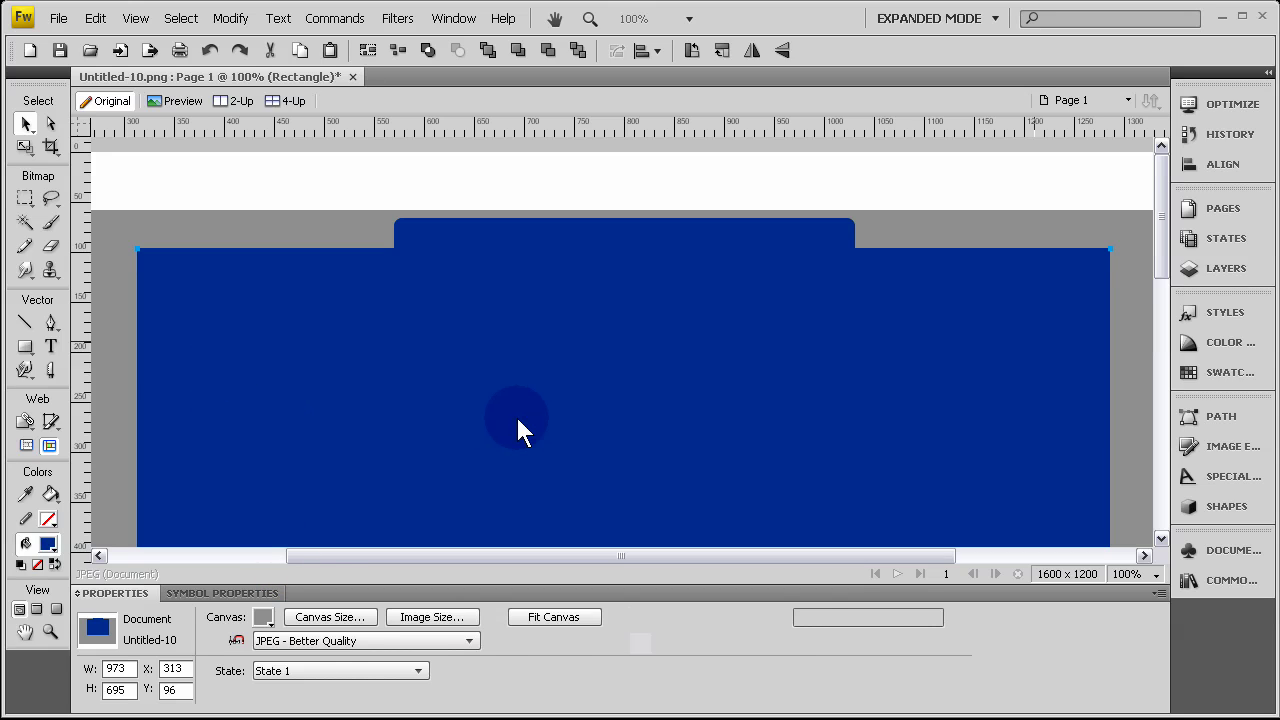
click(124, 348)
key(ctrl+5)
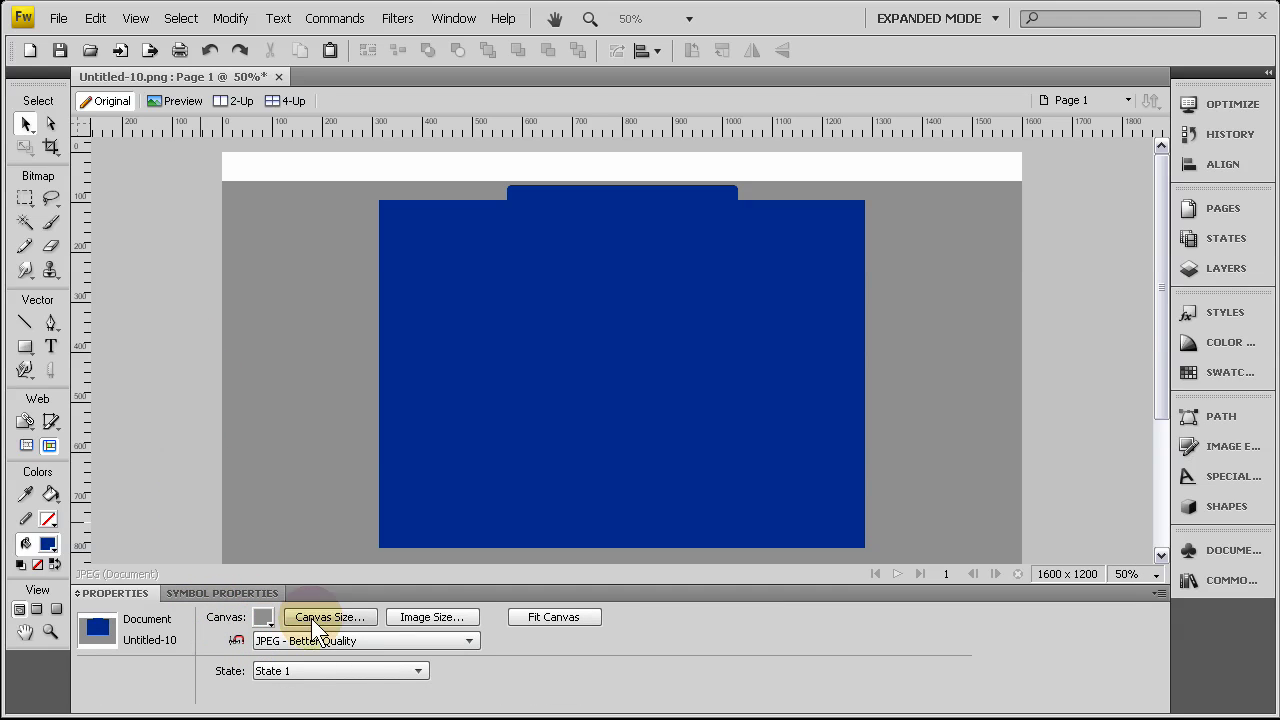
Set the canvas color to black (#000000) and compare with the YouTube channel page in the browser.
click(263, 617)
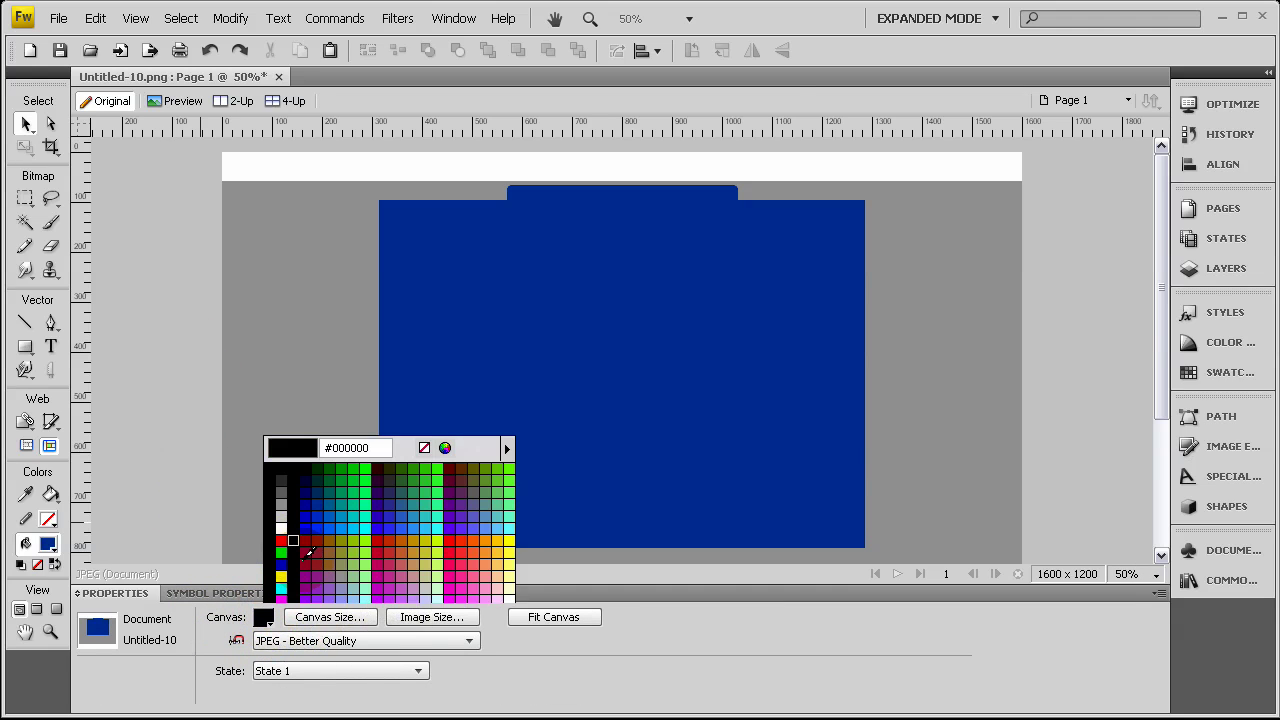
key(Return)
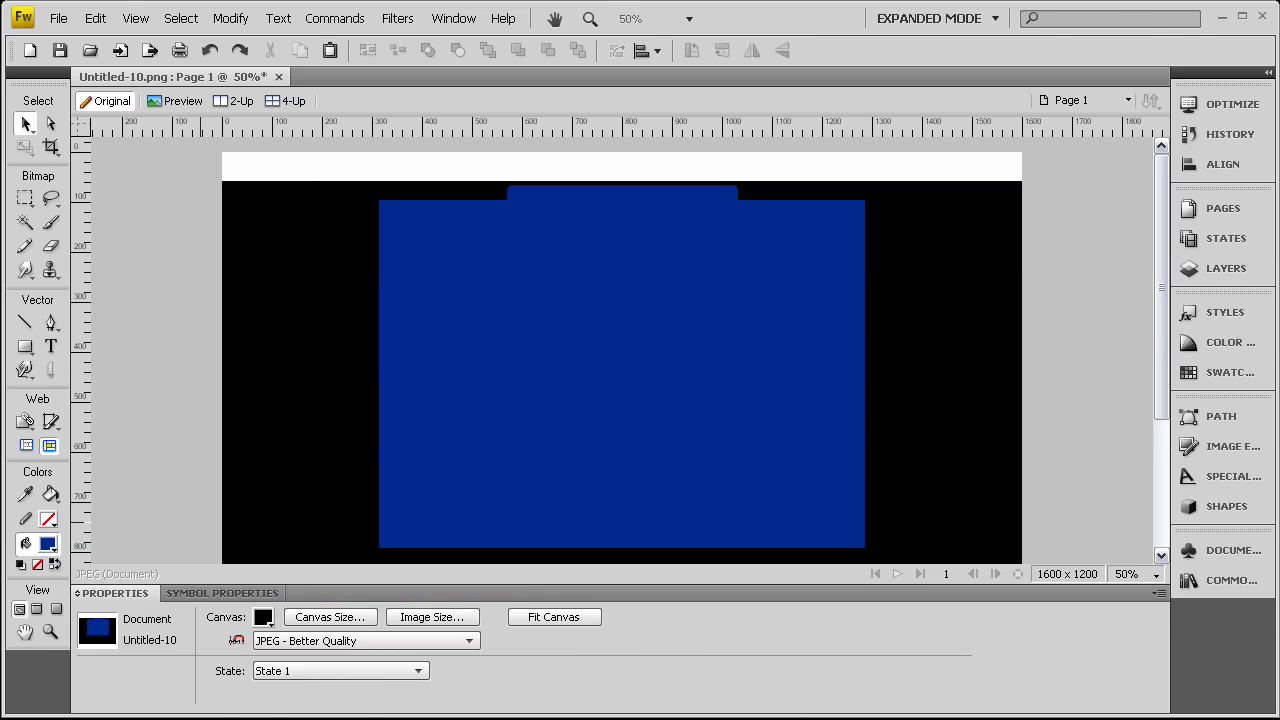
key(alt+Tab)
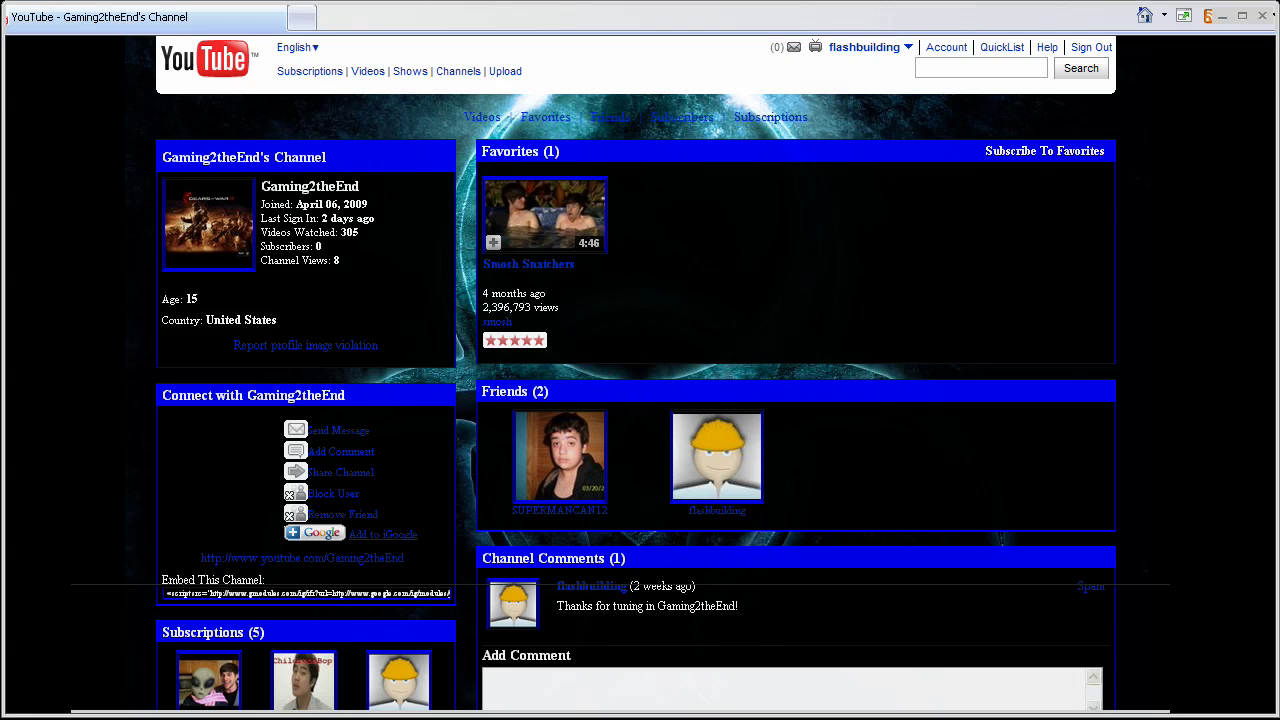
key(alt+Tab)
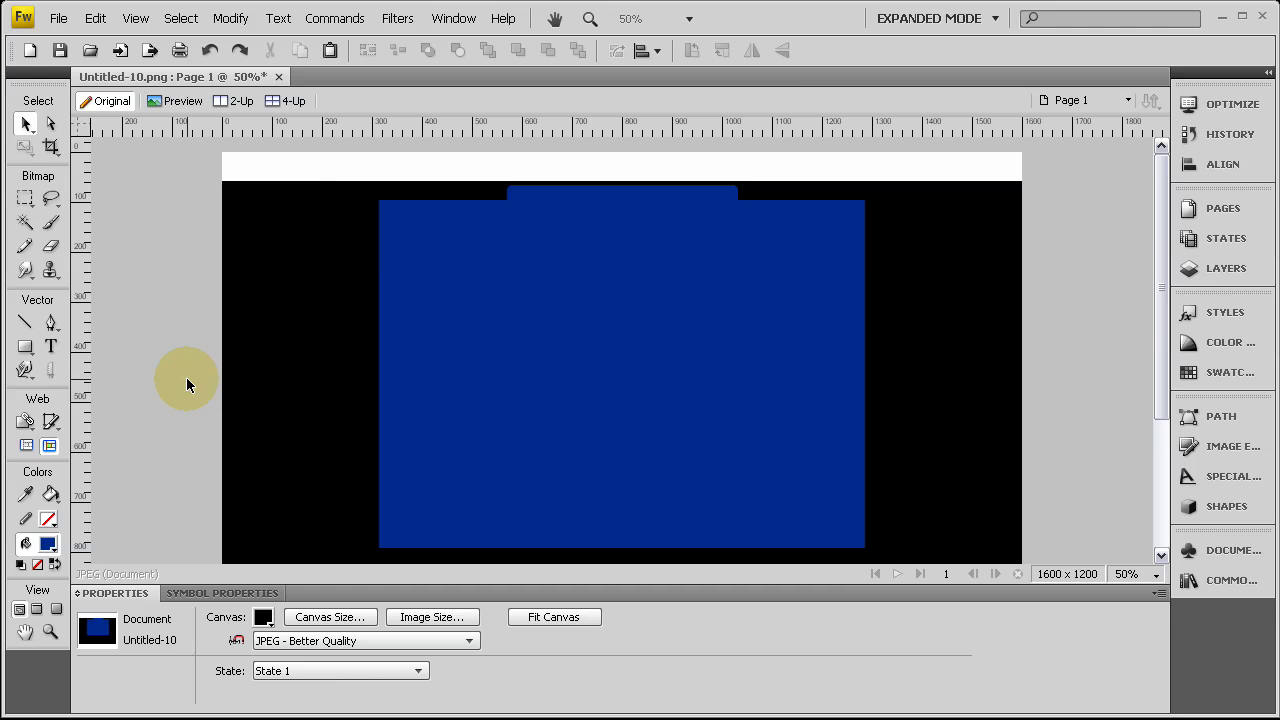
Draw a rectangle about 440 x 23 px inside the rounded navigation shape and fill it with white.
key(ctrl+equal)
key(ctrl+equal)
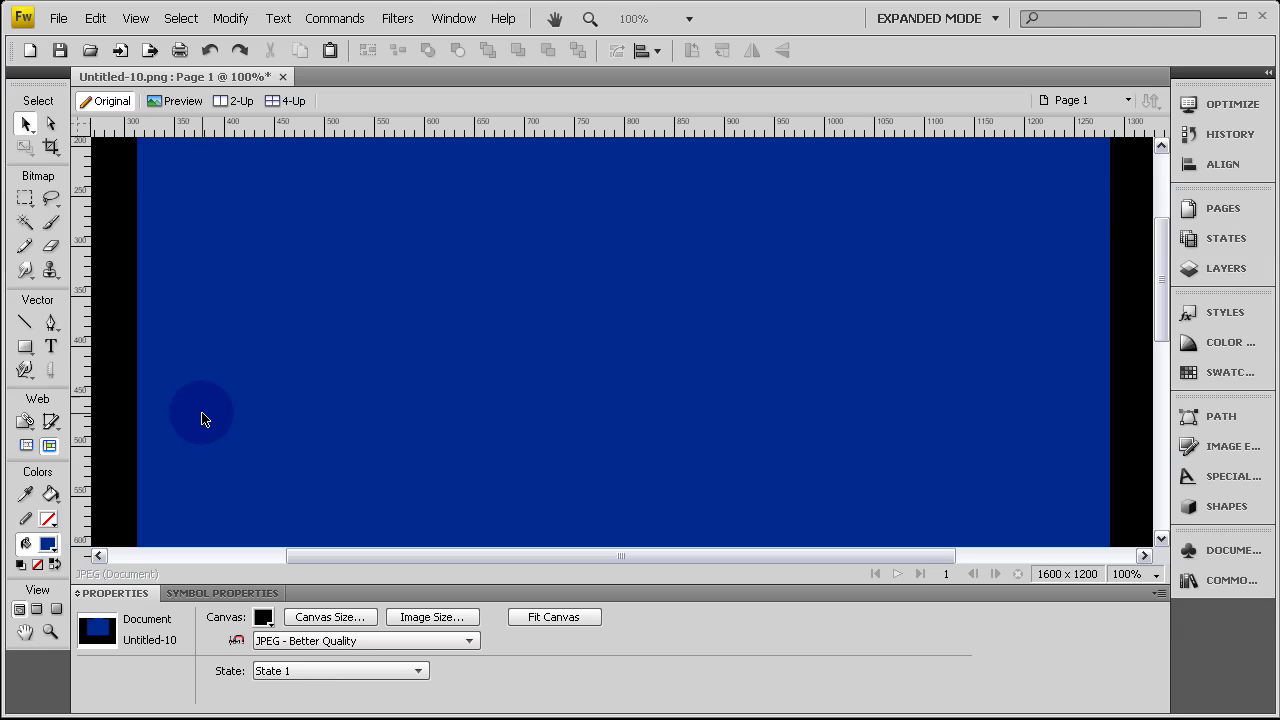
scroll(204, 419, up, 4)
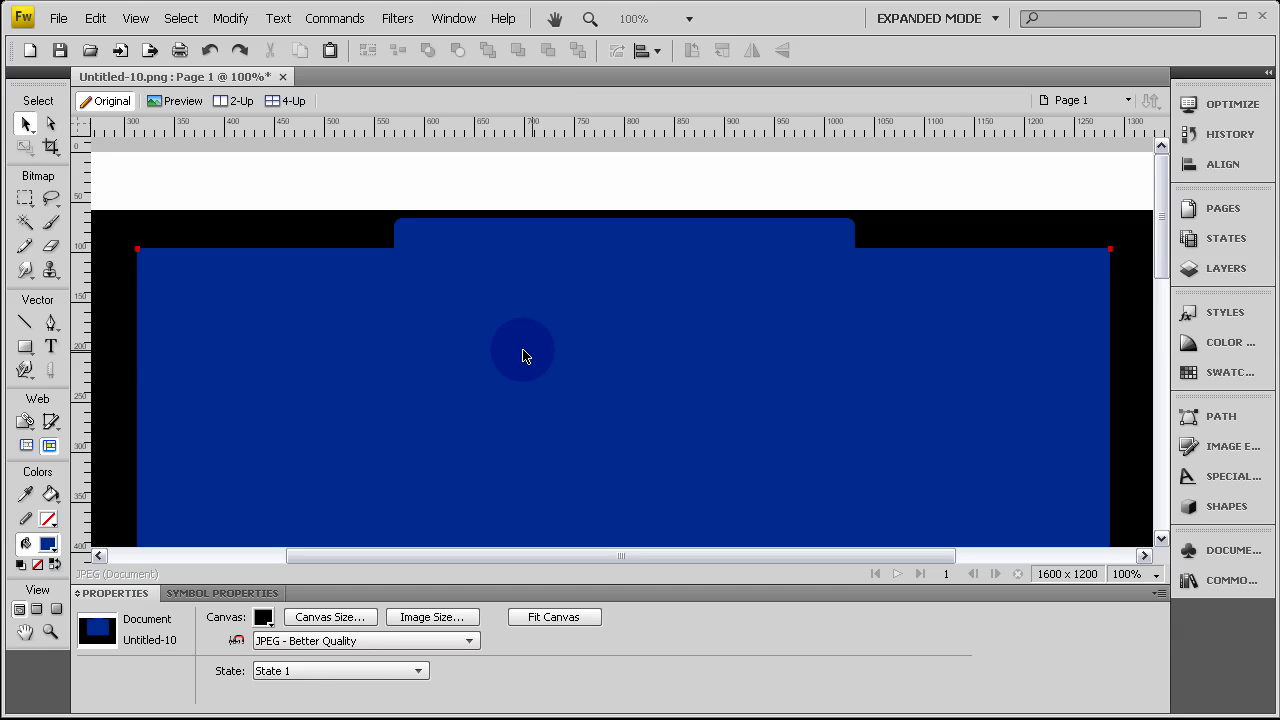
drag(27, 350, 86, 366)
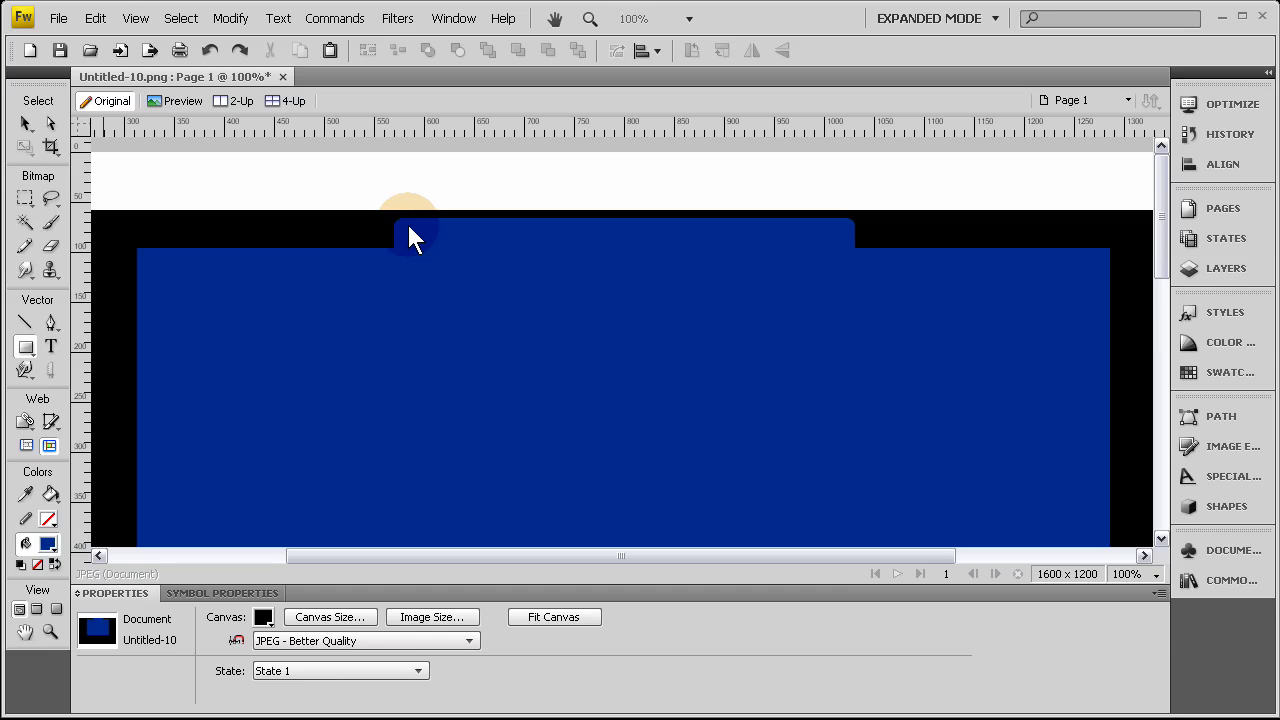
drag(410, 230, 848, 246)
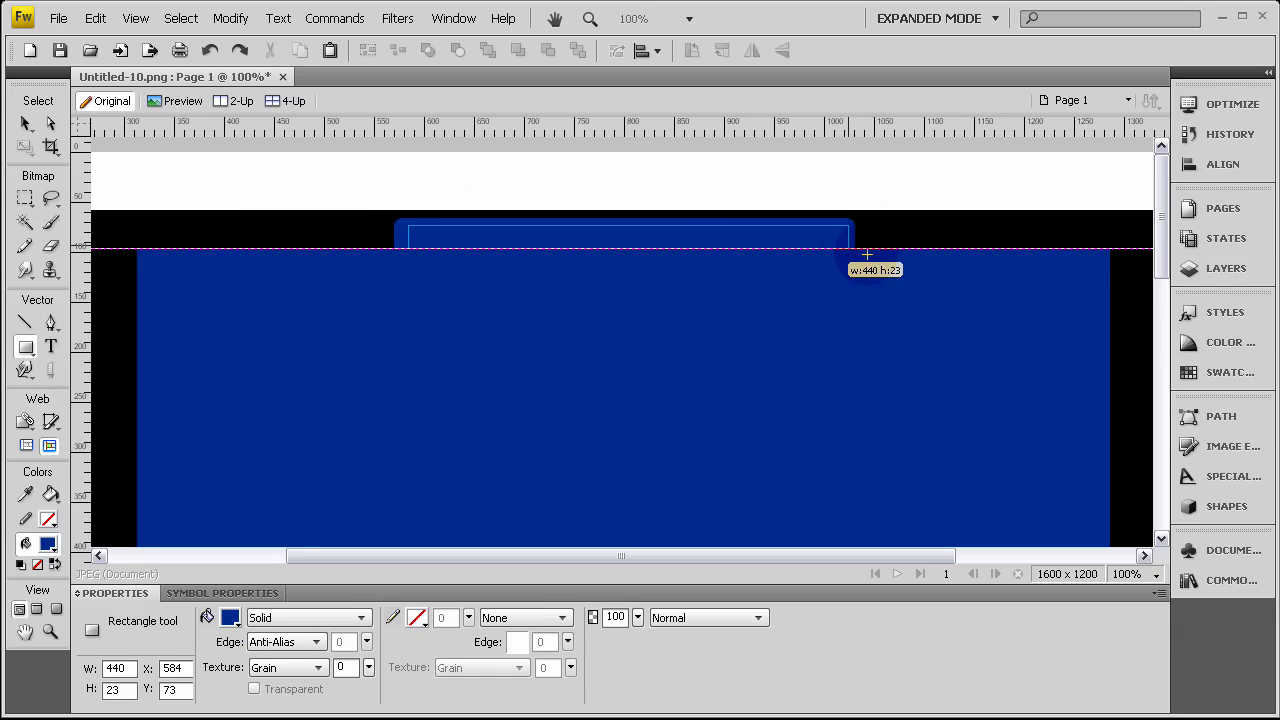
click(231, 619)
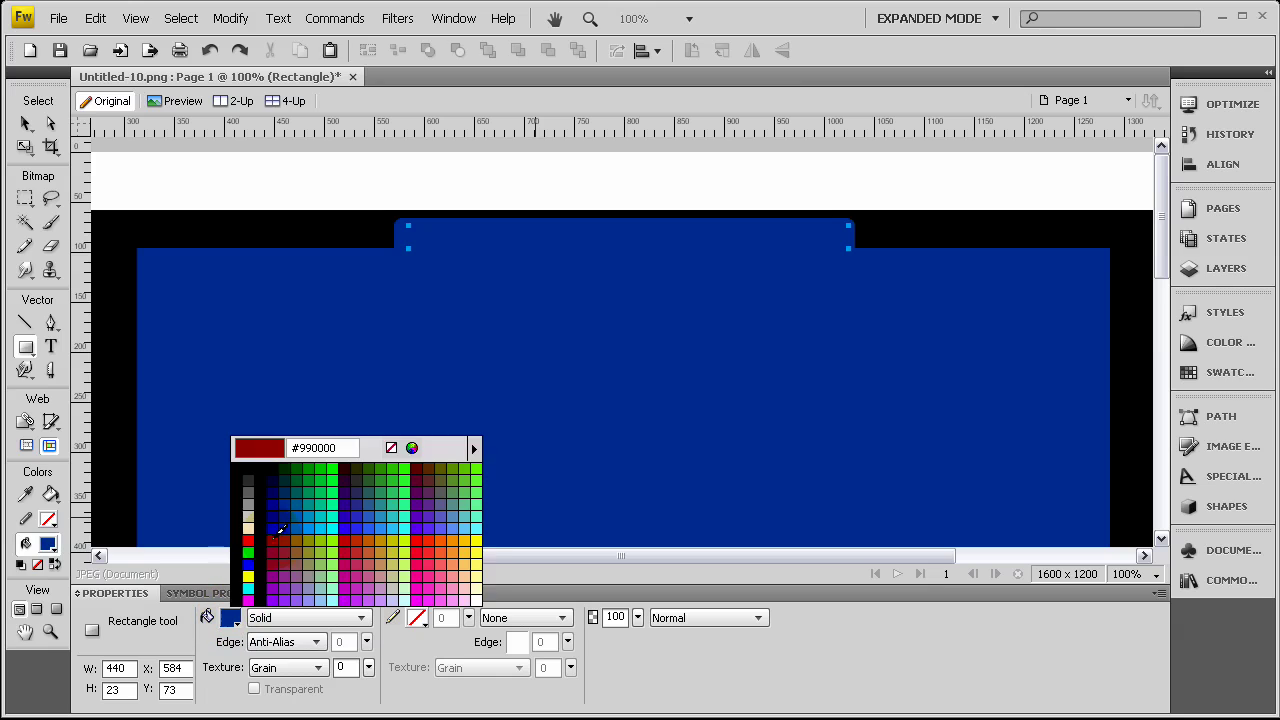
click(248, 528)
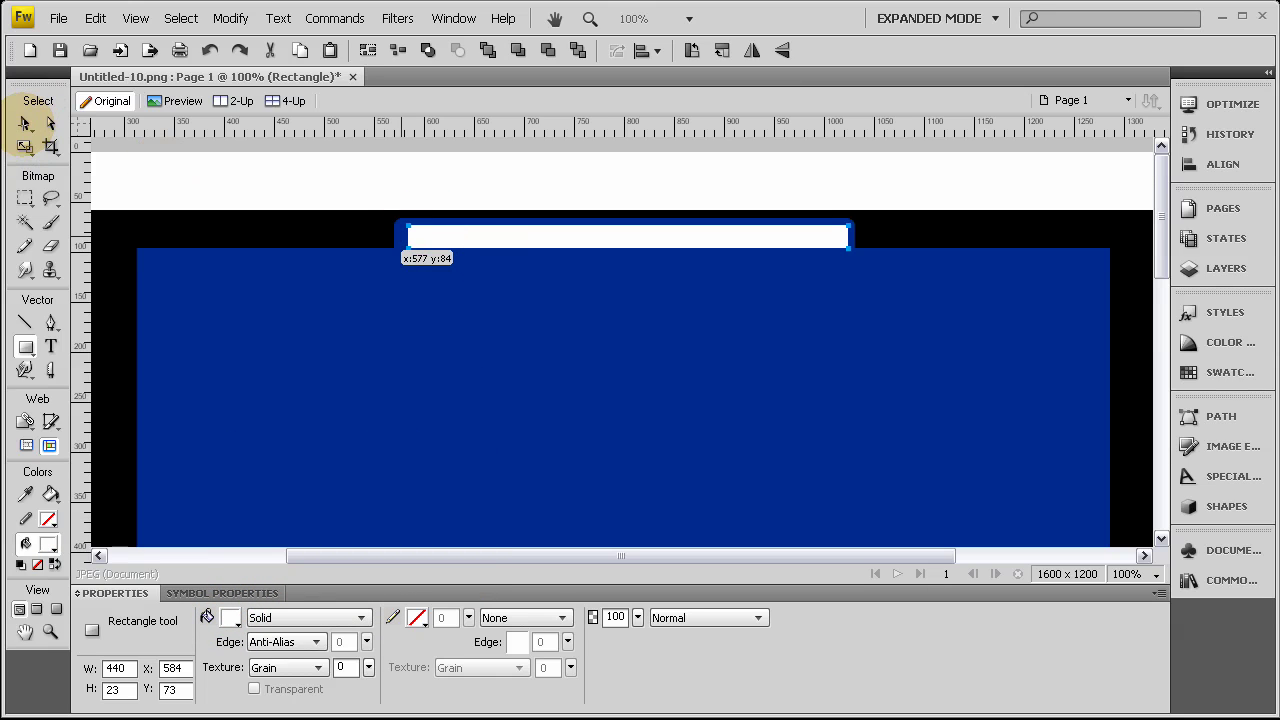
Move the white navigation rectangle to X 580, Y 72 so it sits centered in the blue shape, and deselect it.
click(26, 124)
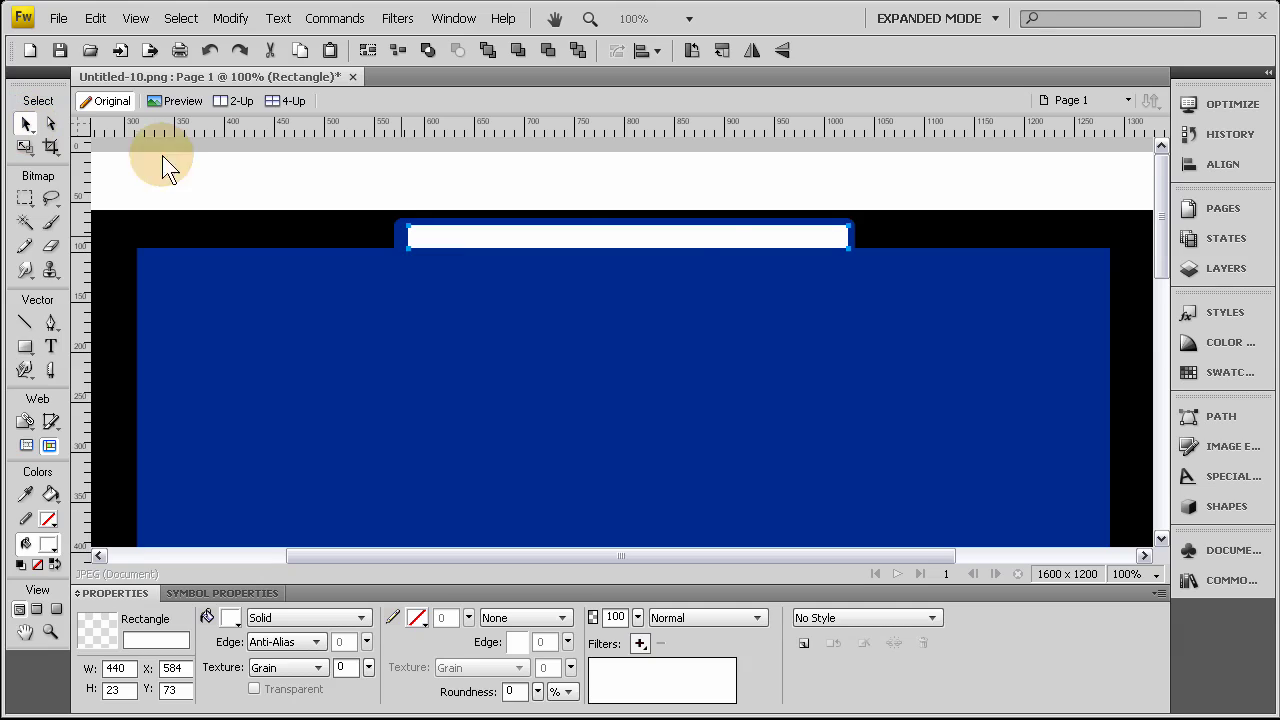
click(700, 242)
drag(700, 242, 705, 242)
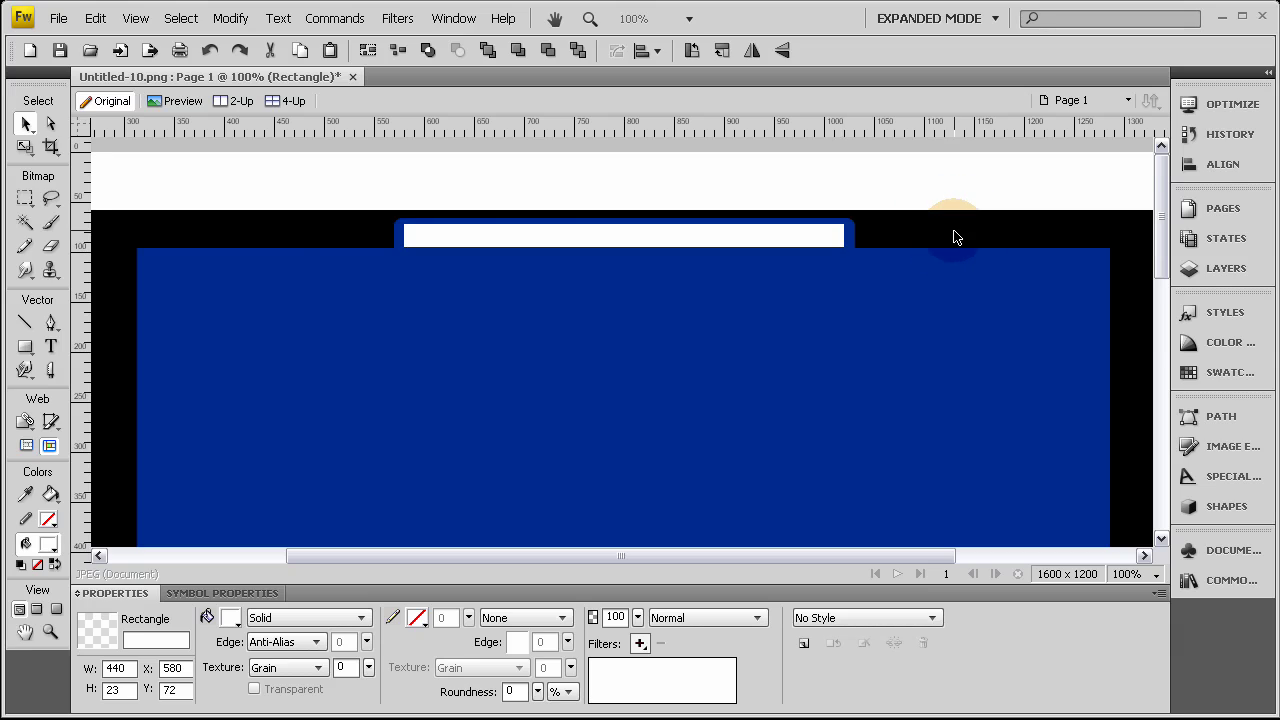
key(ctrl+minus)
click(1014, 272)
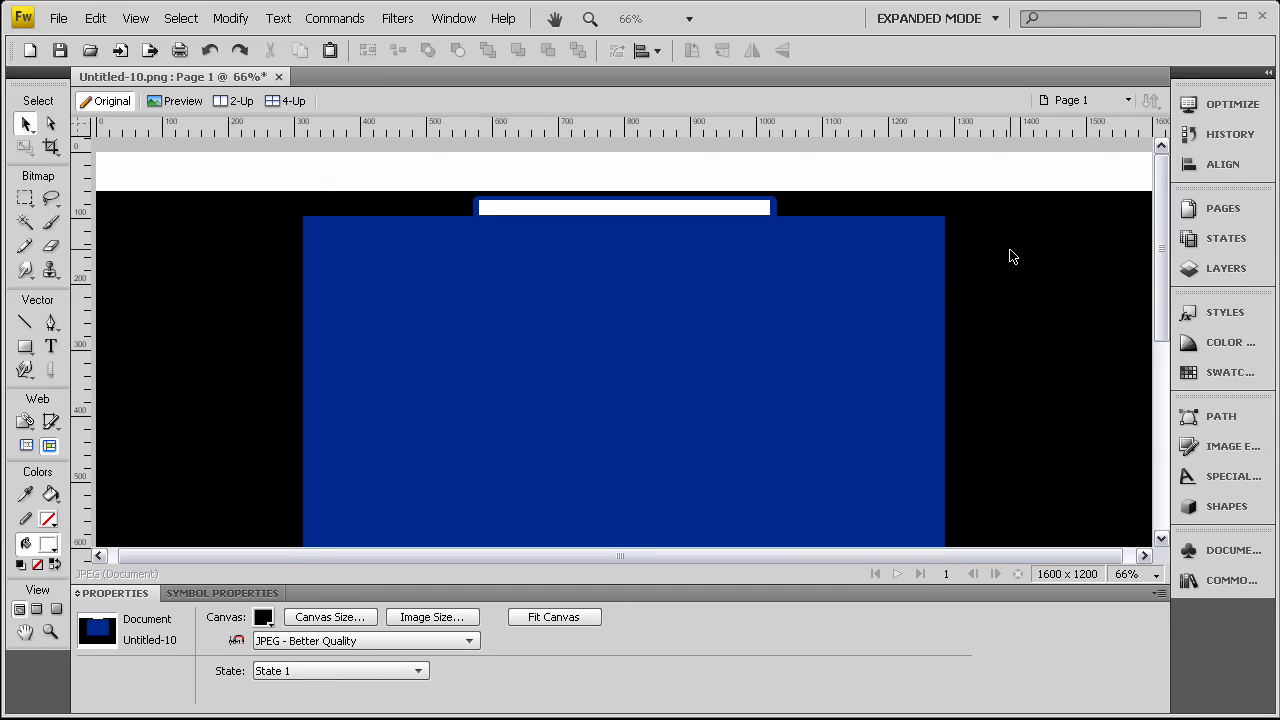
Draw a white rectangle about 1660 x 964 px over the canvas, starting just outside its upper-left corner.
key(ctrl+equal)
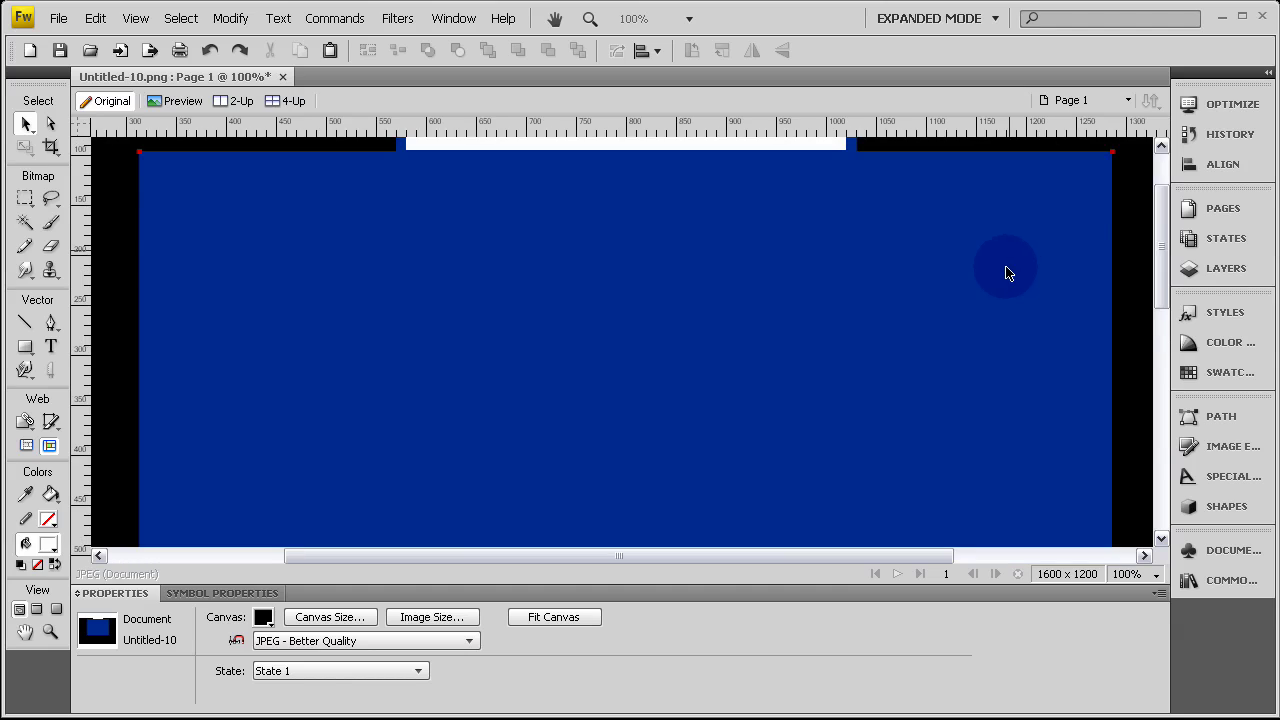
scroll(1007, 270, up, 2)
scroll(1006, 271, down, 1)
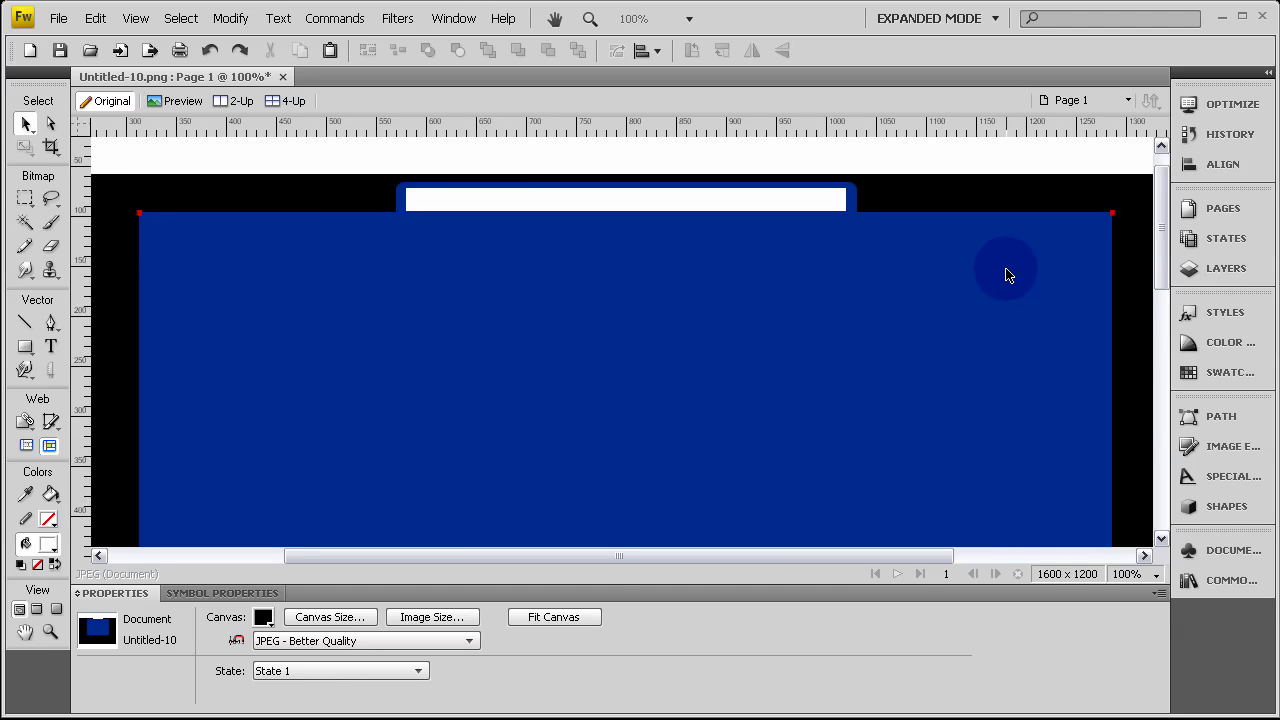
key(ctrl+minus)
key(ctrl+minus)
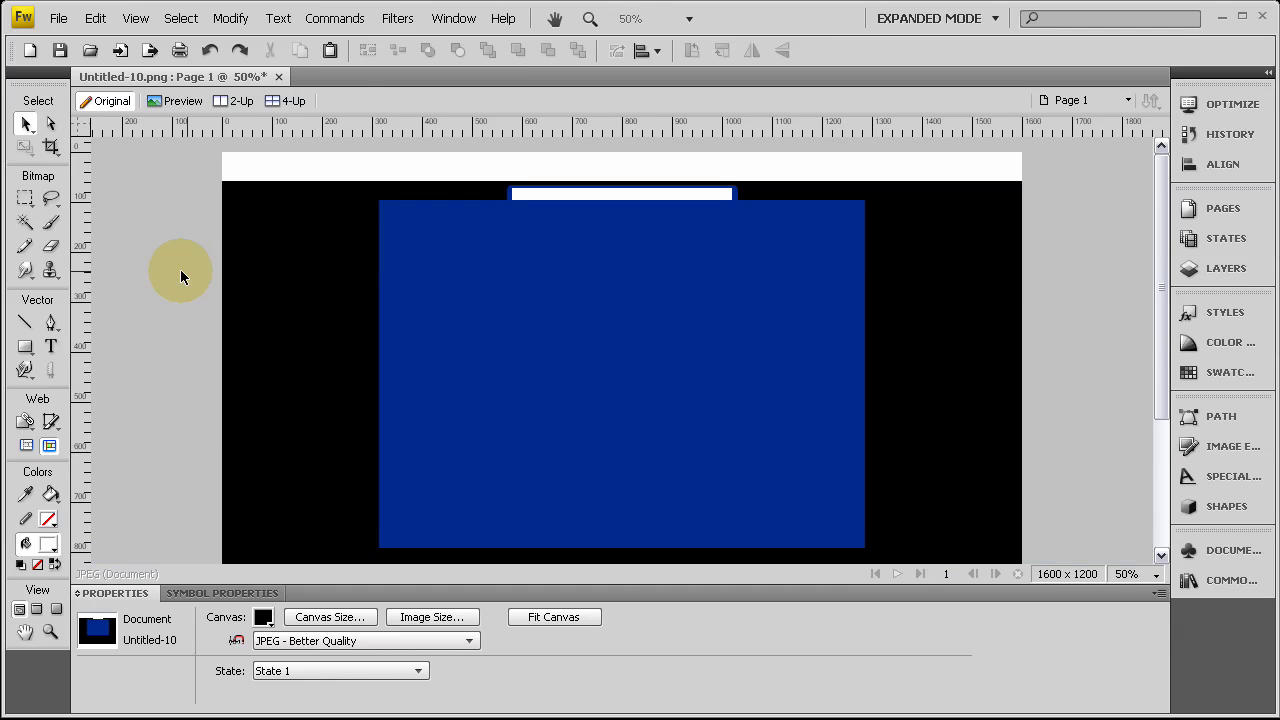
click(27, 347)
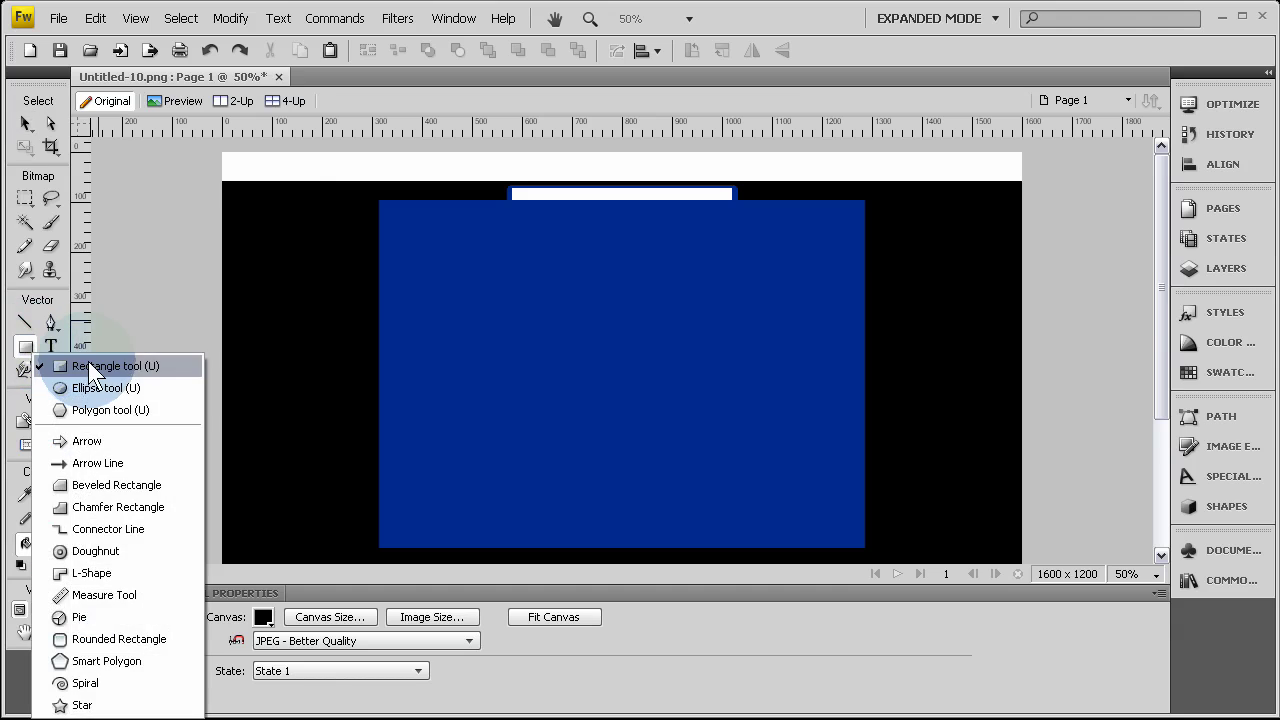
click(215, 150)
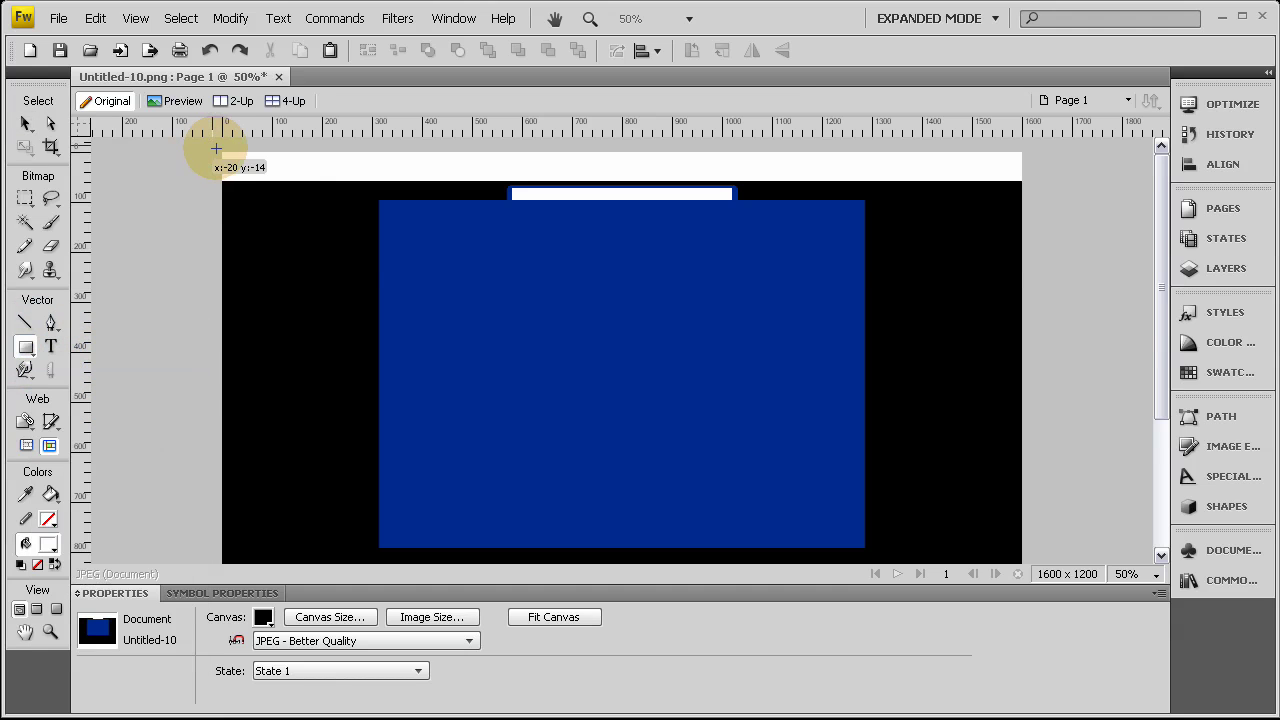
drag(201, 150, 1033, 468)
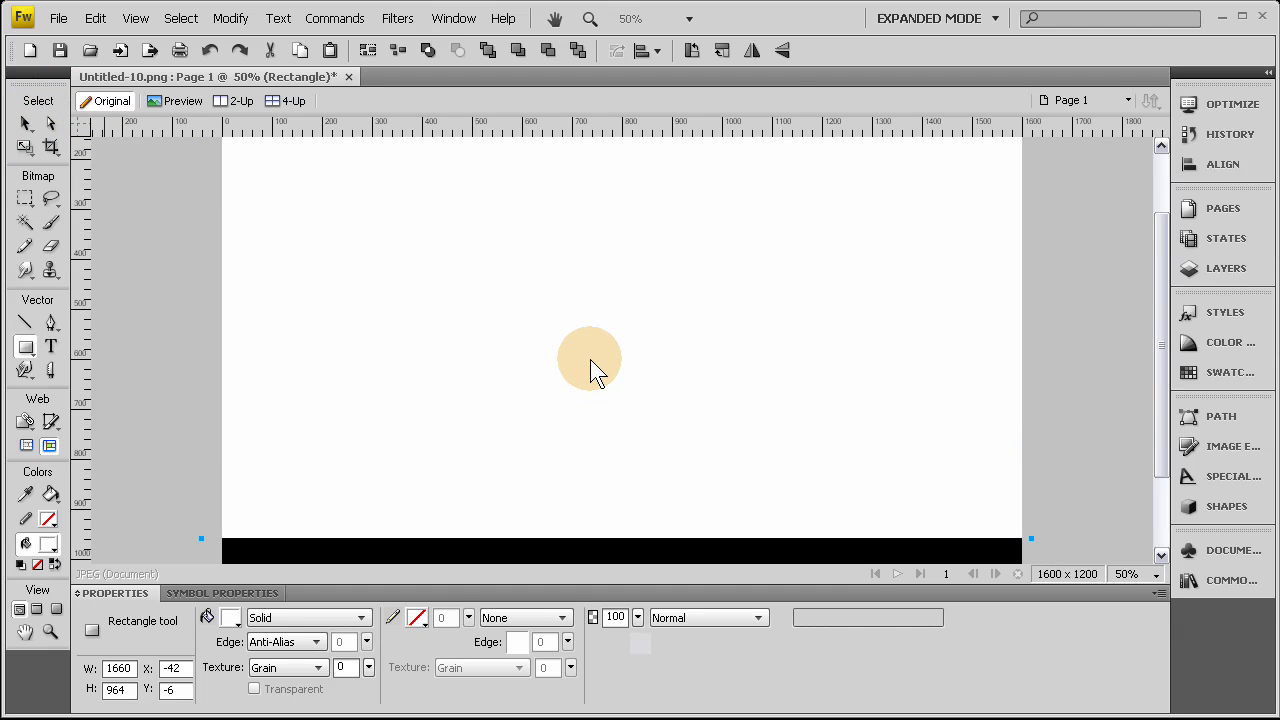
Send the large white rectangle behind the blue content area and the navigation shapes.
key(ctrl+1)
key(v)
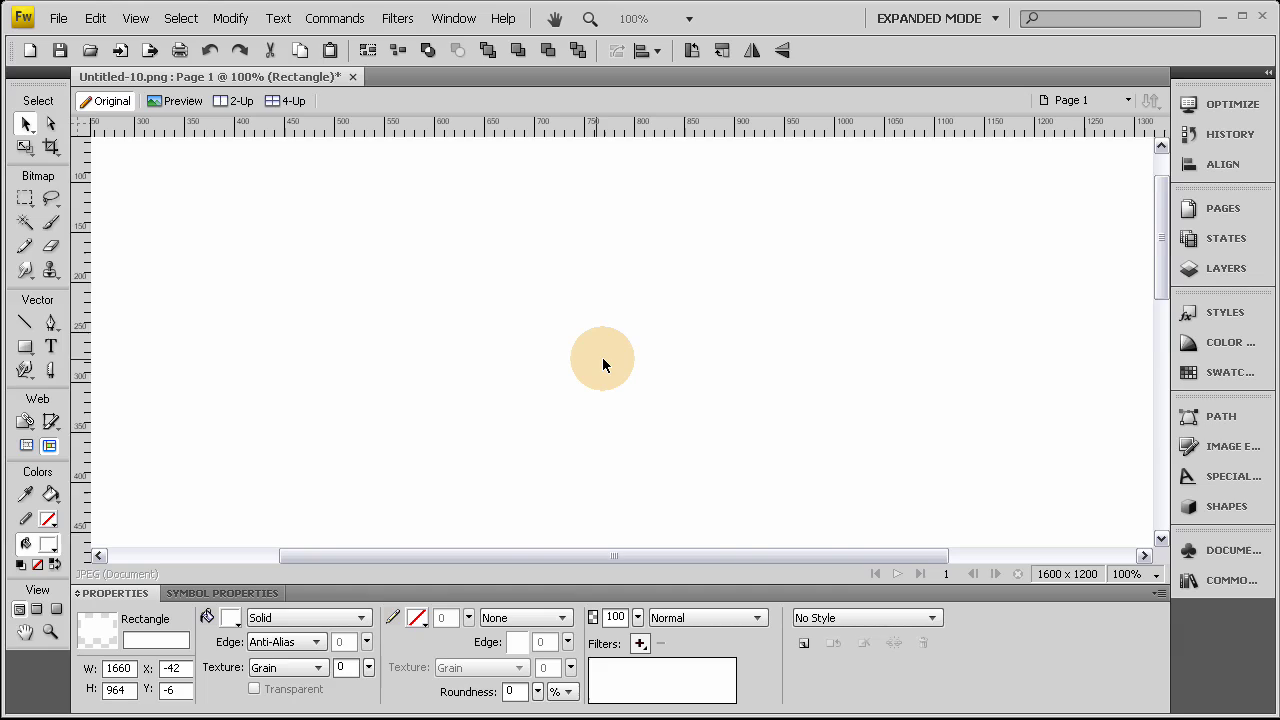
scroll(602, 363, up, 2)
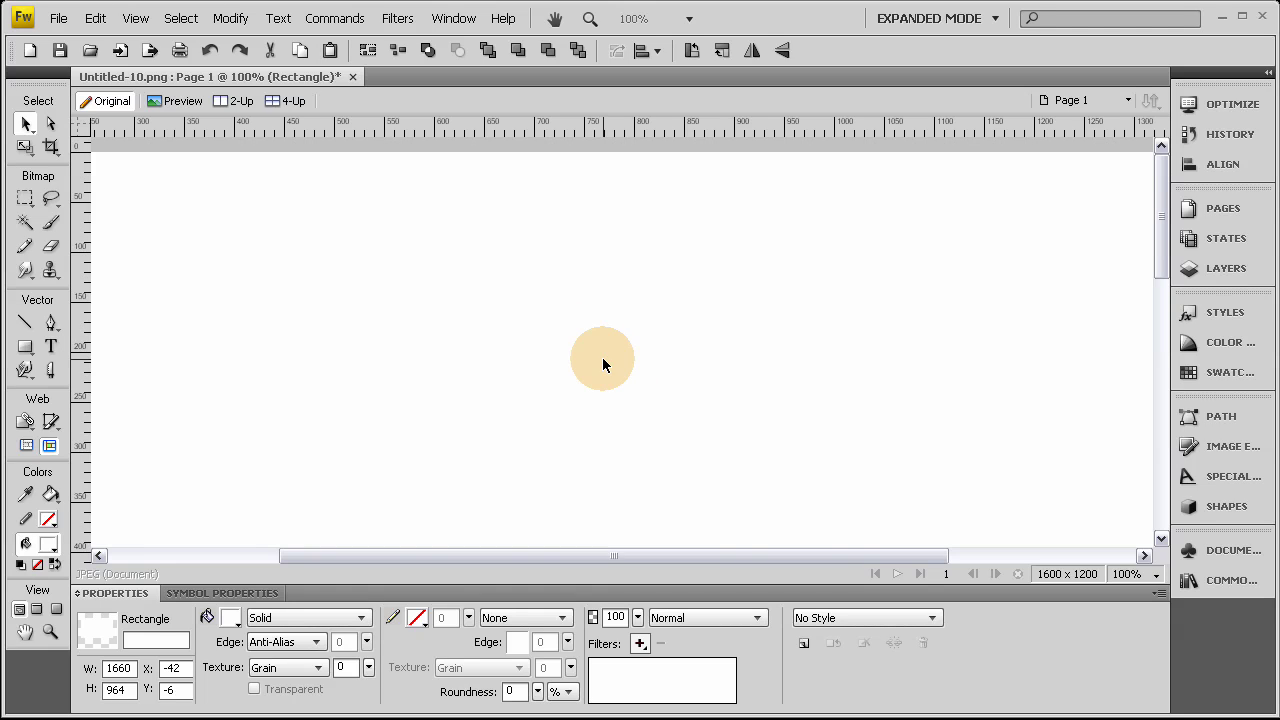
key(ctrl+minus)
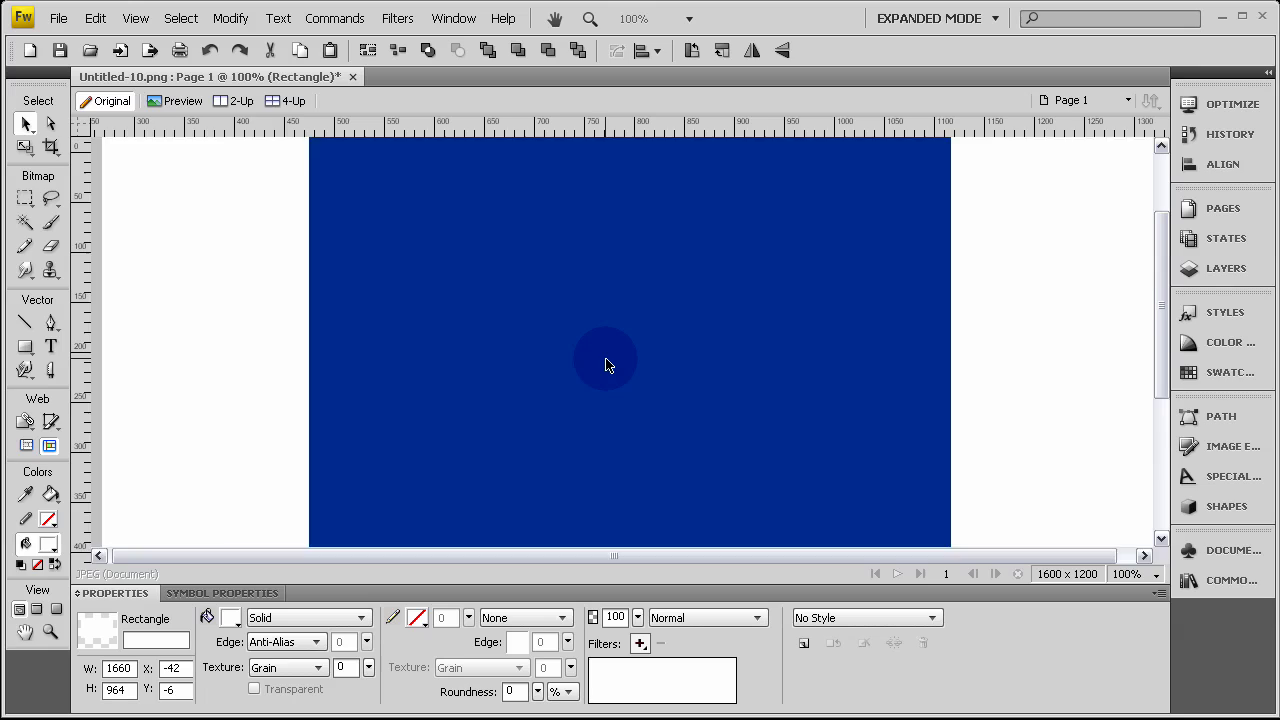
key(ctrl+equal)
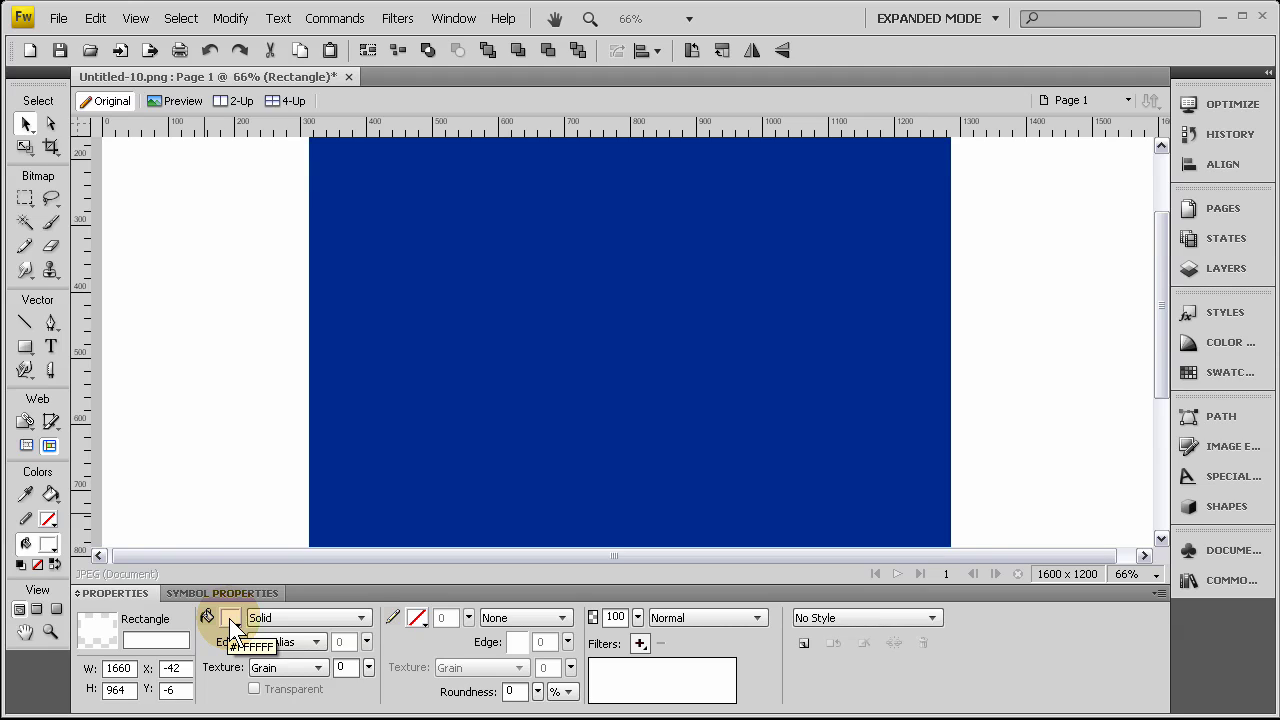
scroll(237, 397, up, 3)
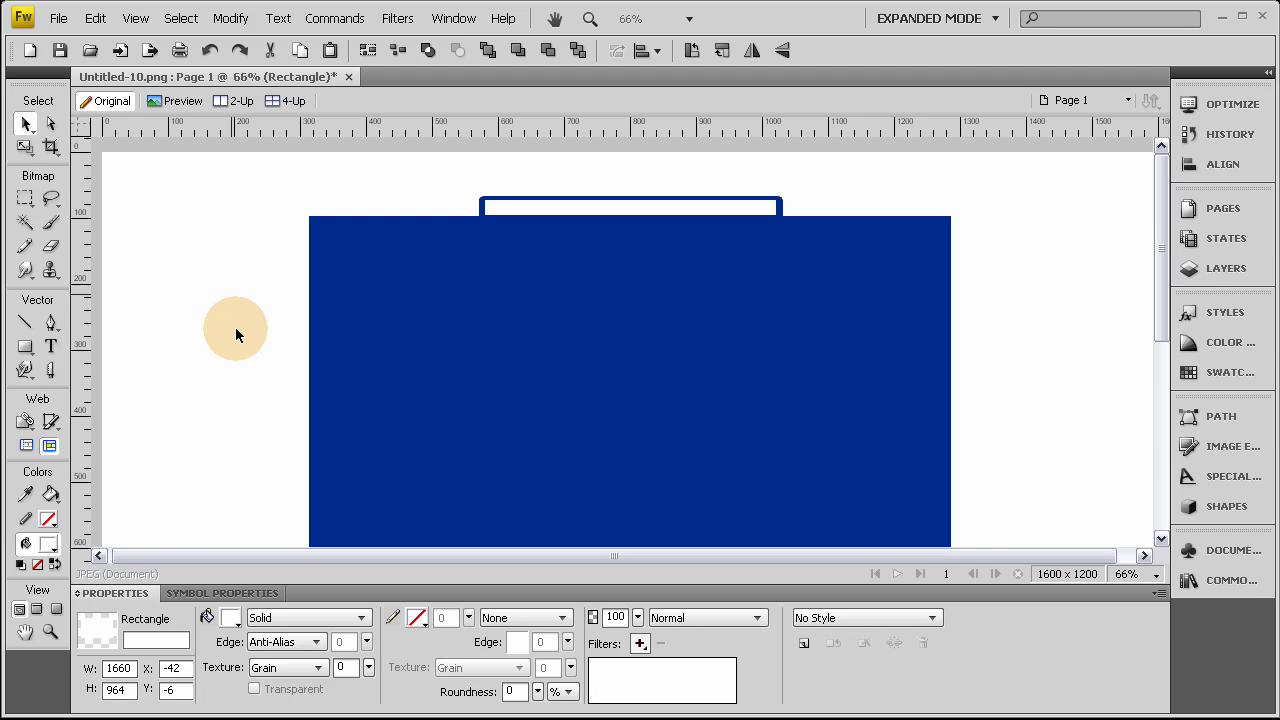
Fill the large background rectangle with black and apply the Hatch 5 texture at 14%.
click(230, 618)
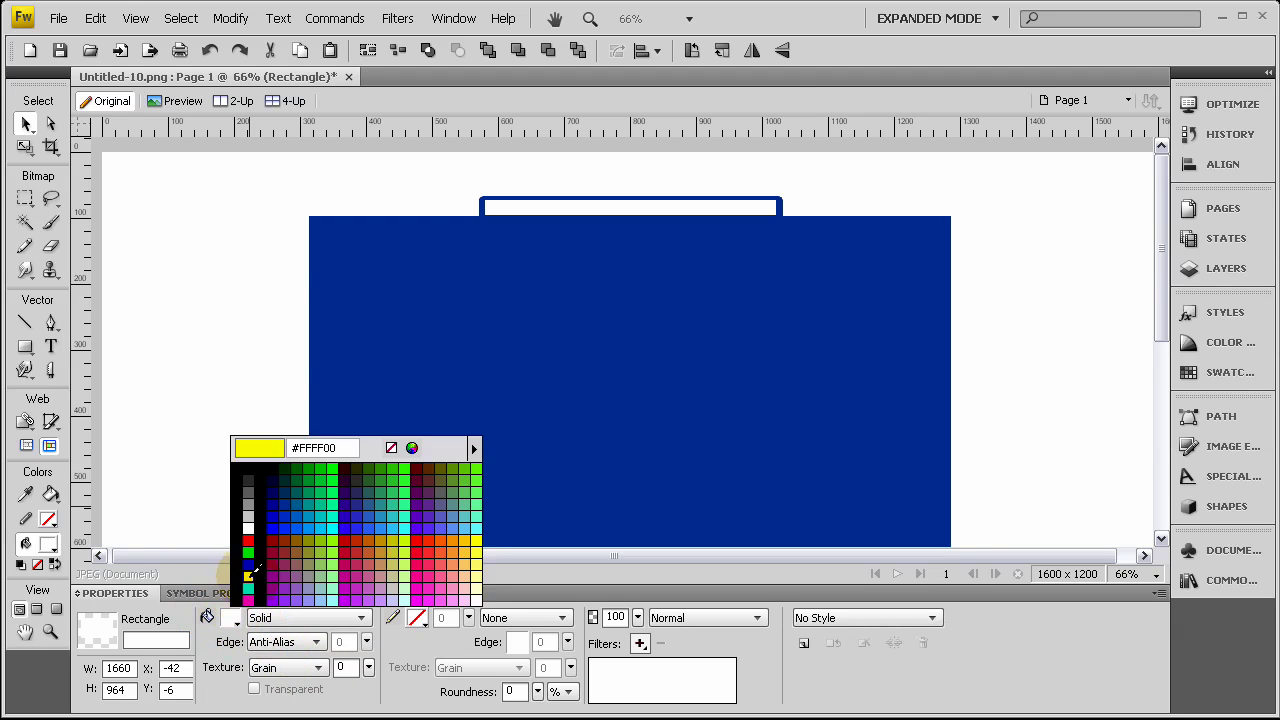
click(327, 676)
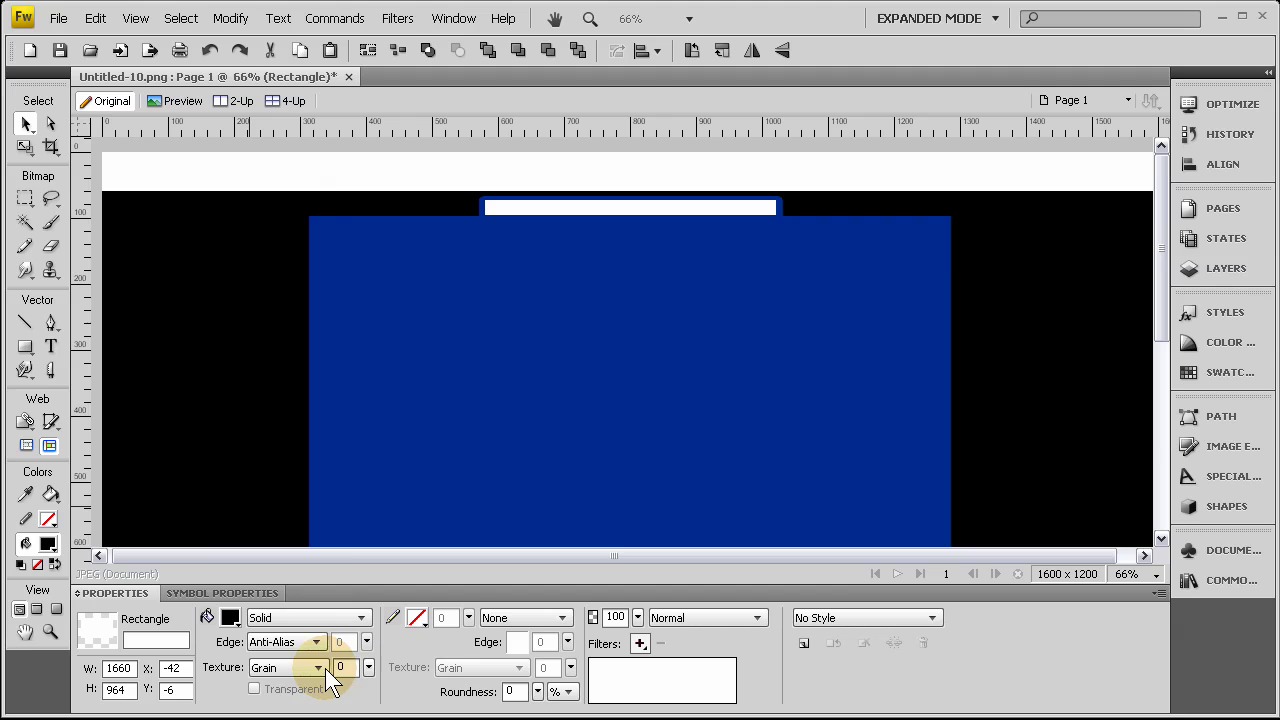
click(319, 668)
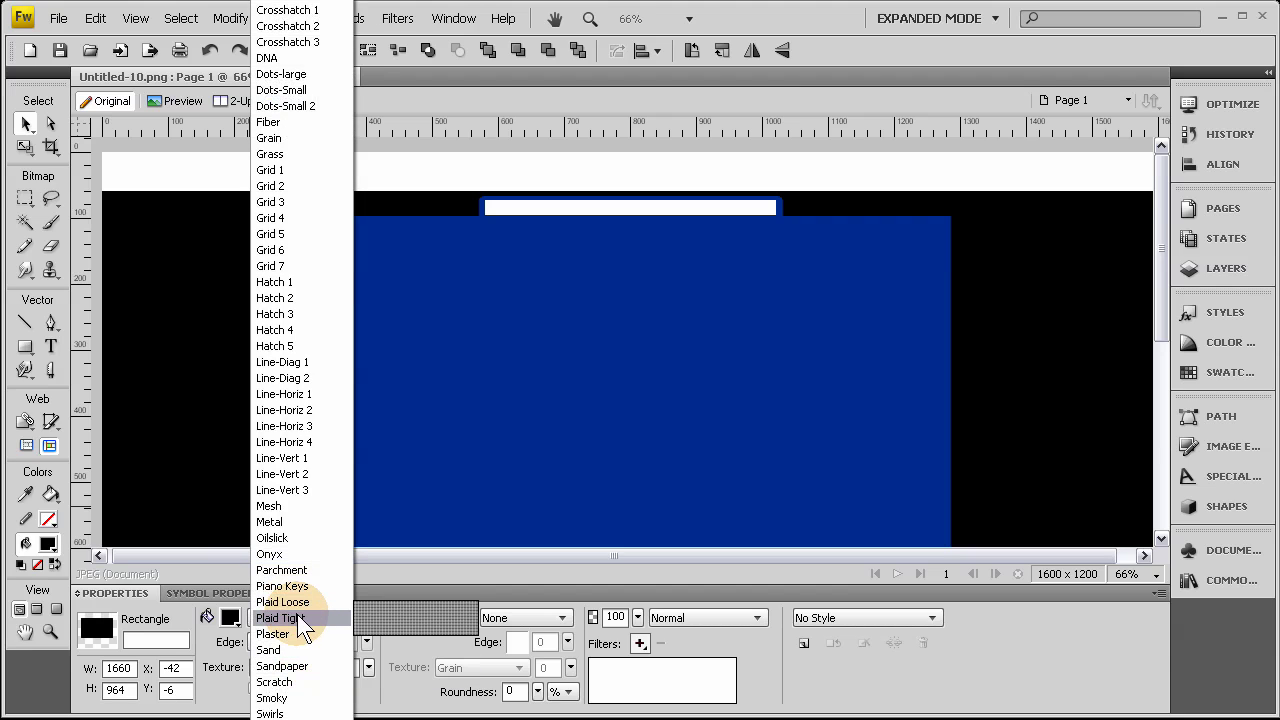
click(286, 345)
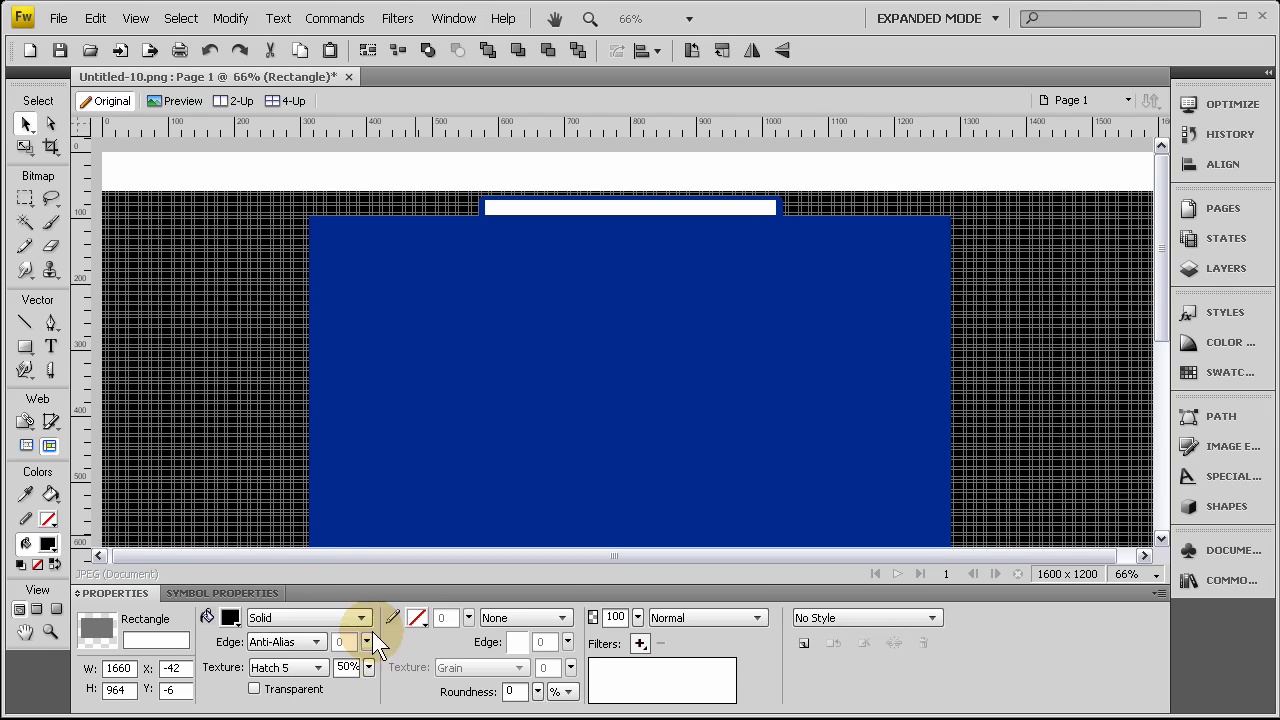
mouse_move(368, 667)
mouse_down()
mouse_move(372, 700)
mouse_move(357, 671)
mouse_up()
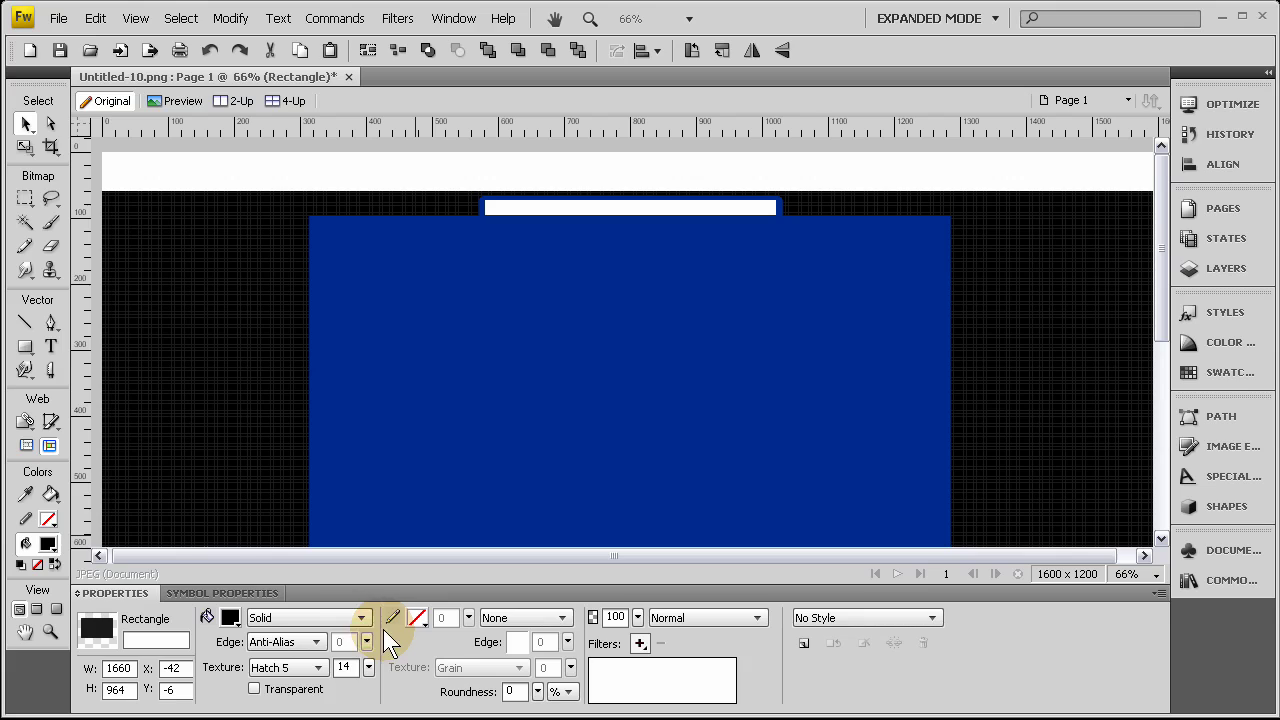
Change the background rectangle's fill from solid to a linear gradient.
click(358, 619)
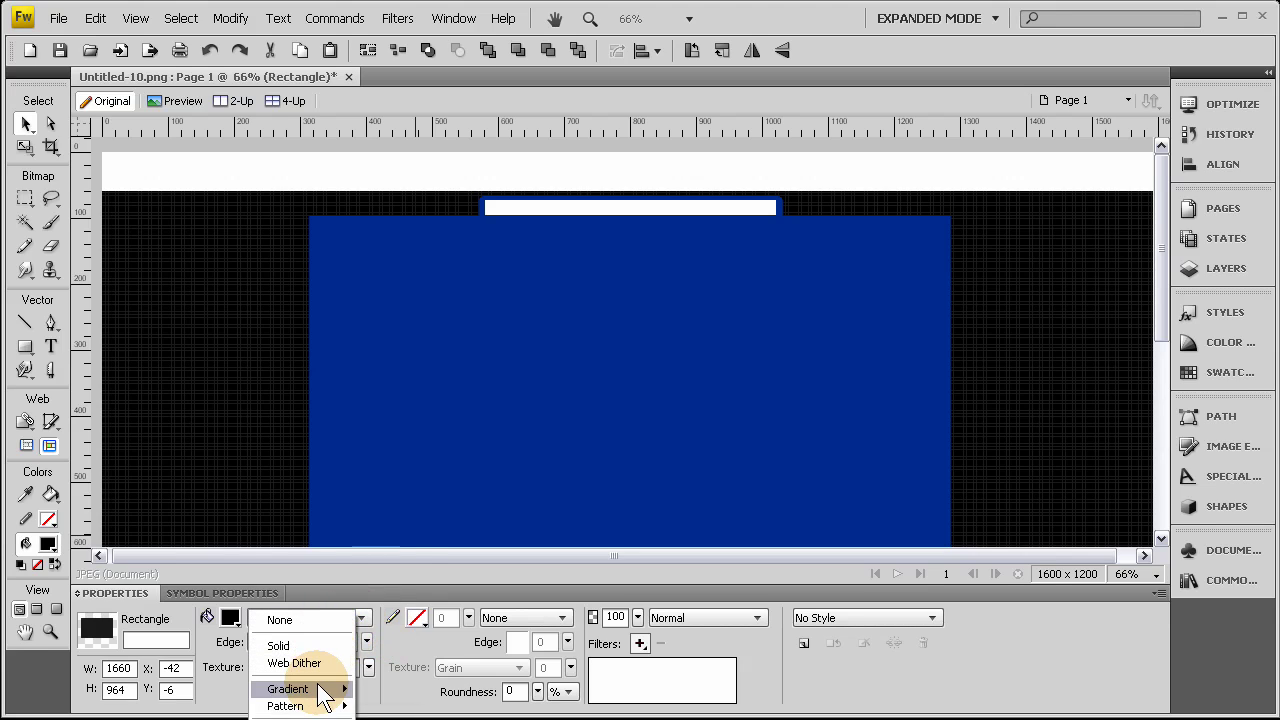
mouse_move(323, 690)
click(368, 515)
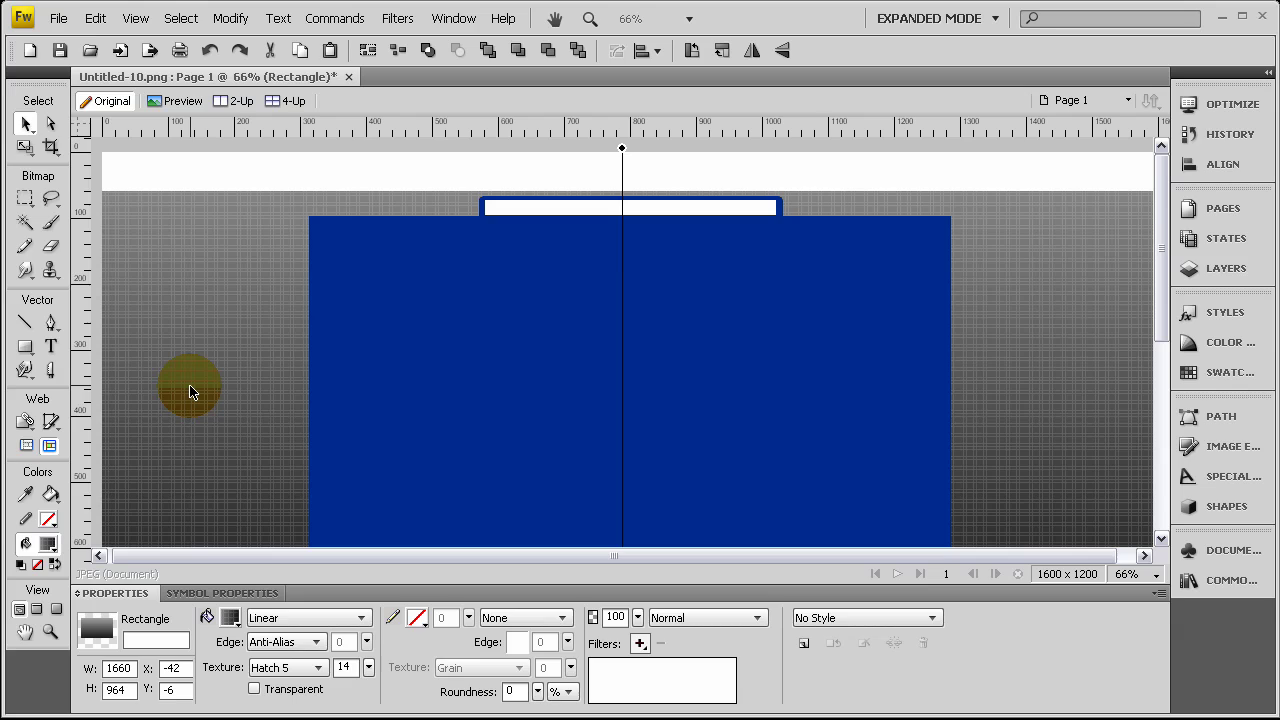
Draw a thin gradient bar about 1607 x 8 px along the upper edge of the textured backdrop, spanning the full canvas width.
key(ctrl+1)
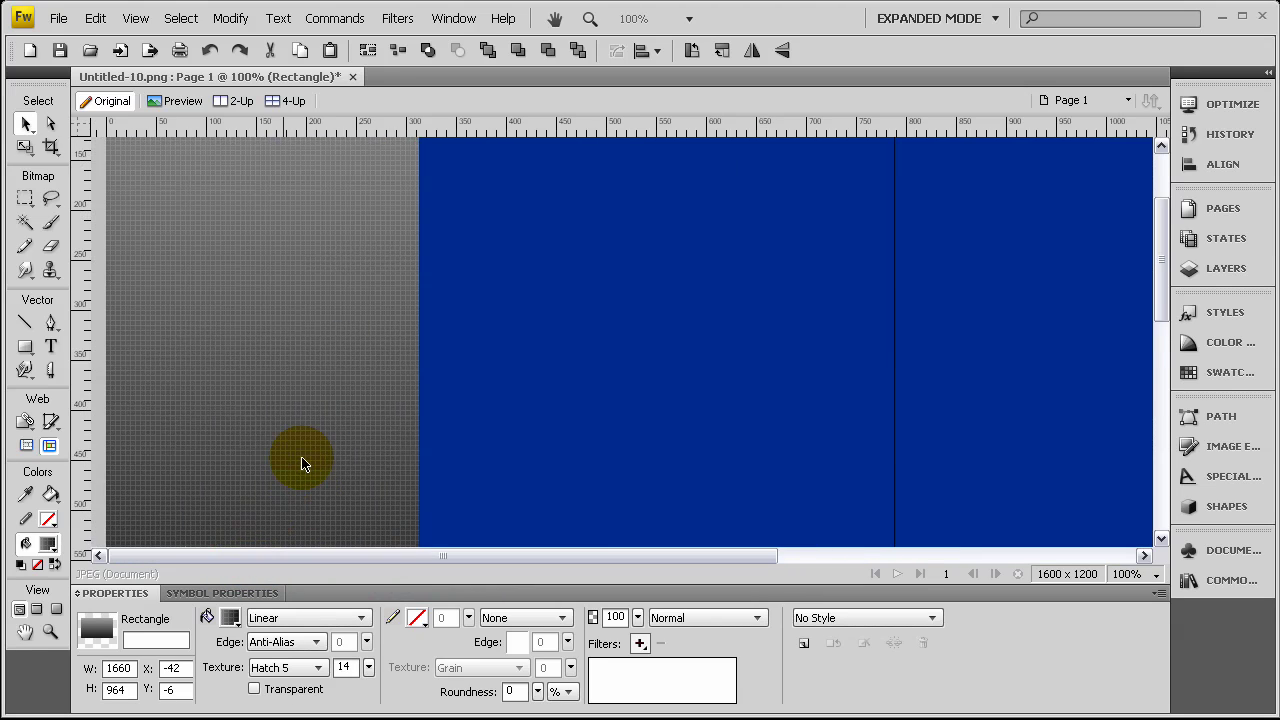
scroll(303, 460, up, 5)
mouse_move(388, 563)
mouse_down()
mouse_move(794, 568)
mouse_move(378, 565)
mouse_up()
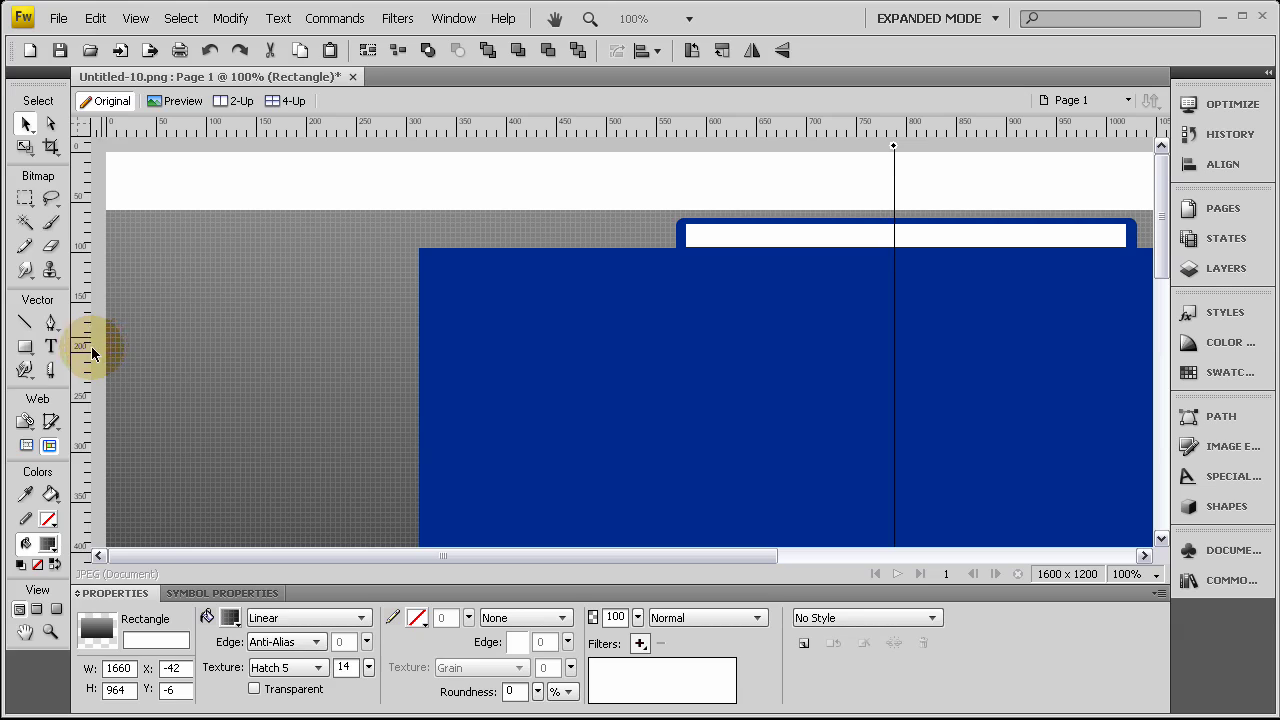
drag(39, 347, 81, 363)
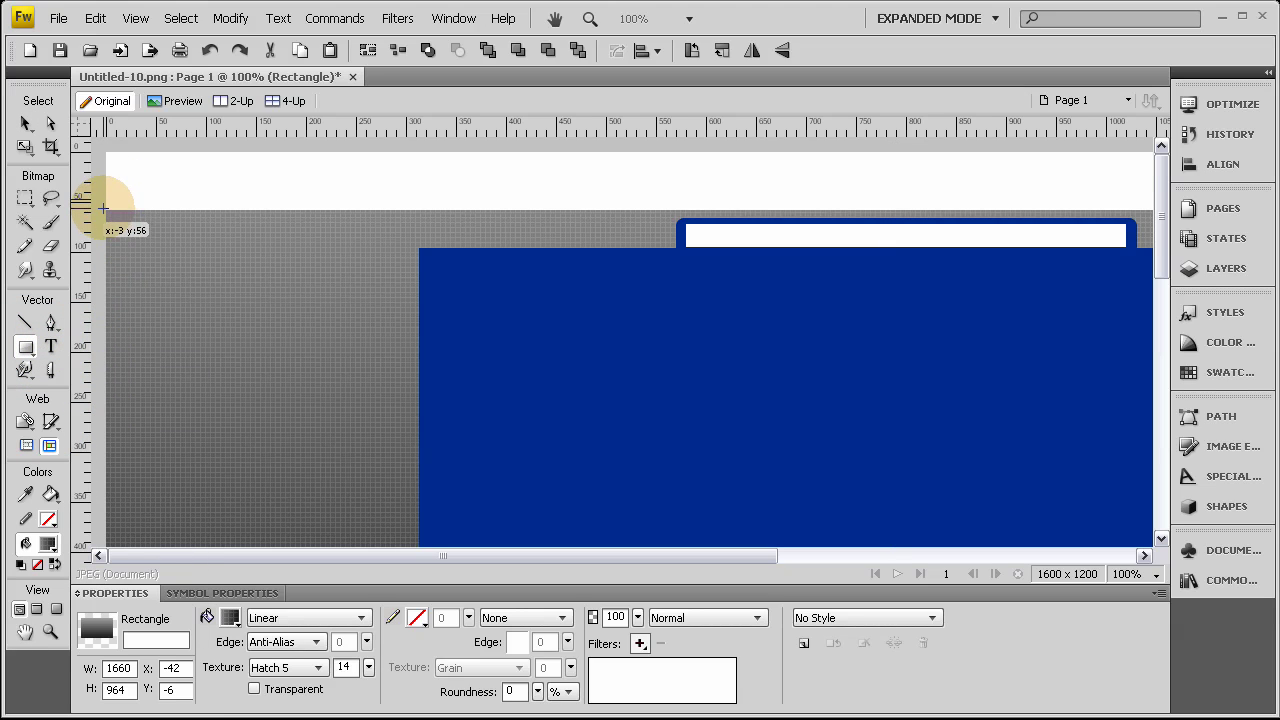
drag(103, 208, 1149, 208)
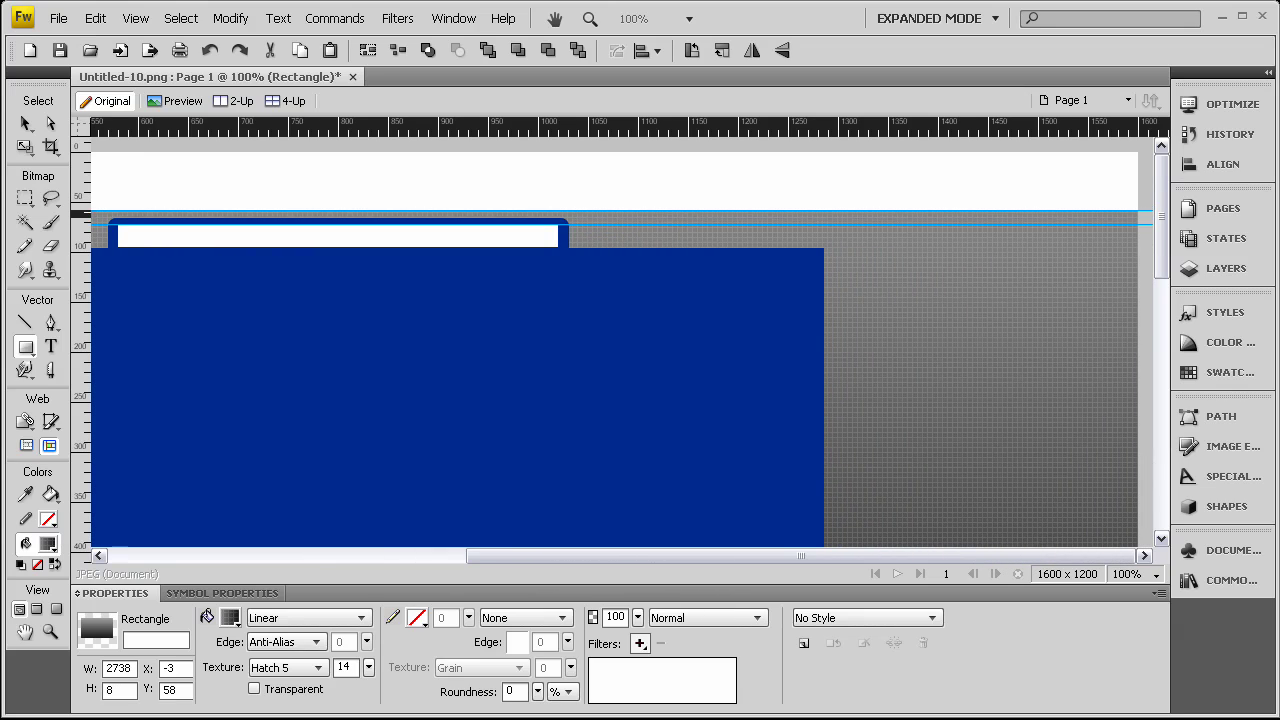
mouse_move(1149, 212)
mouse_down()
mouse_move(1114, 229)
mouse_move(1148, 217)
mouse_up()
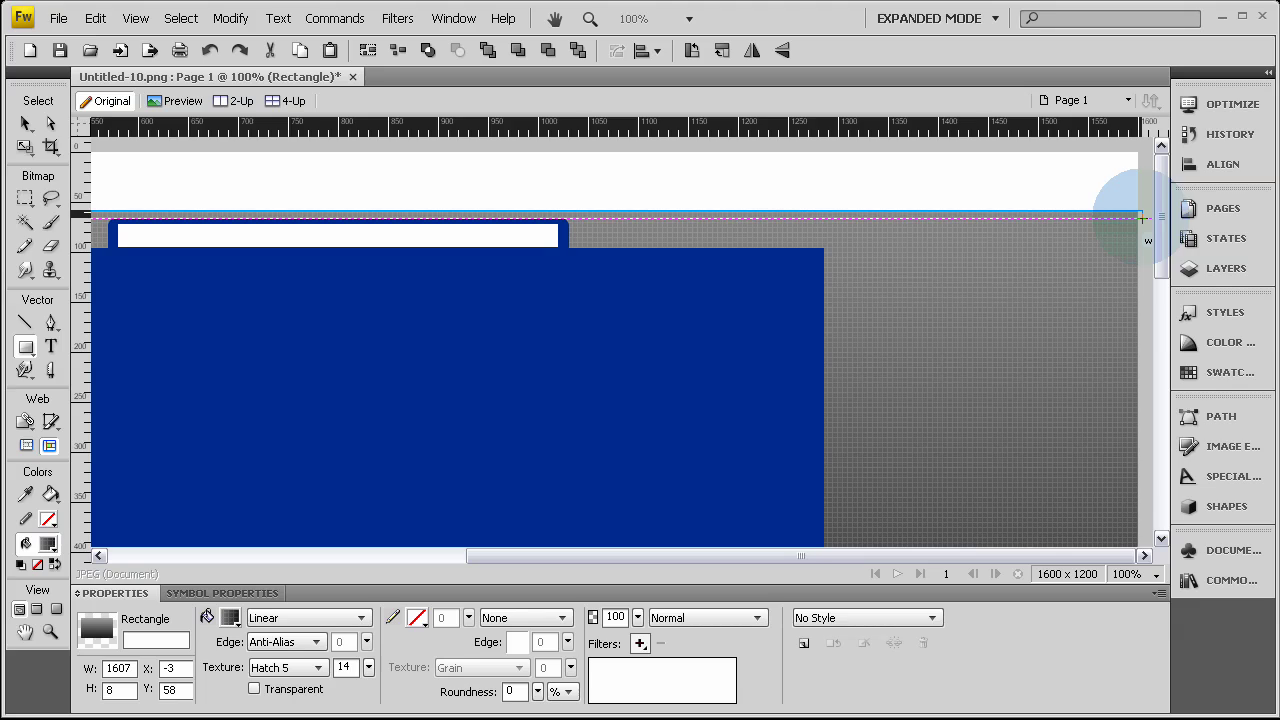
drag(1148, 217, 1143, 217)
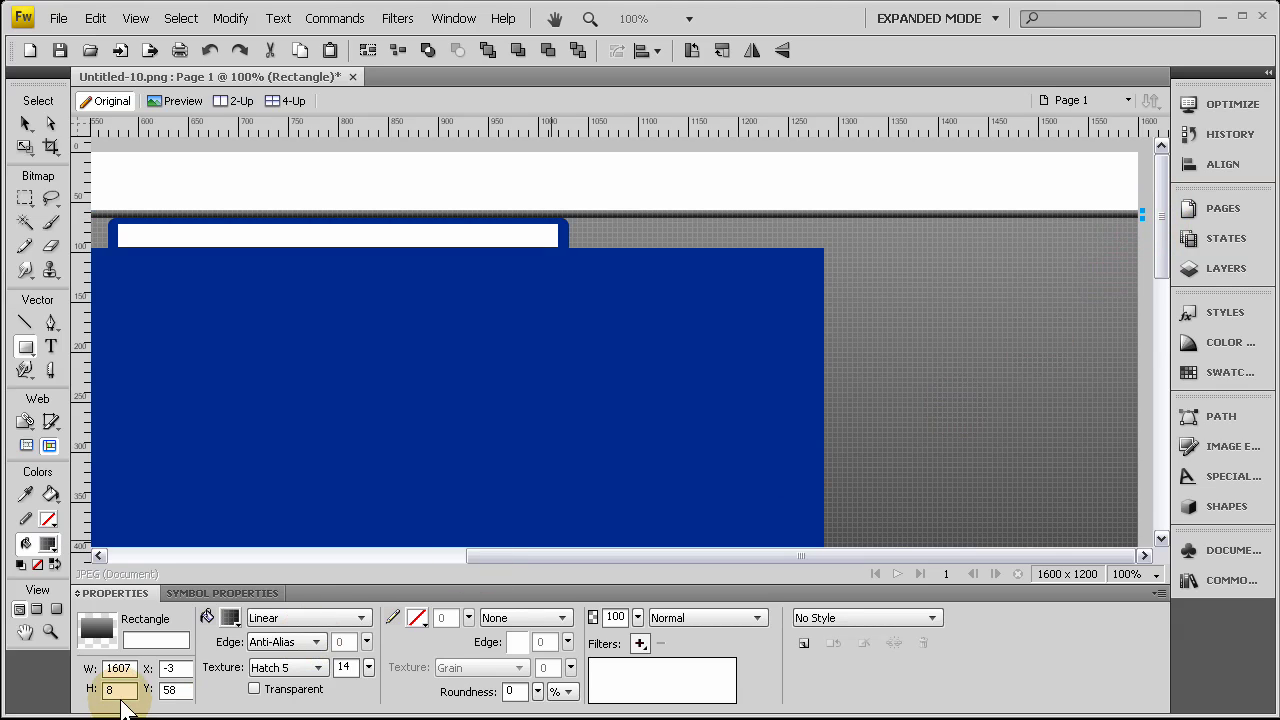
Try a height of 4 px for the thin bar and undo the change.
text(3)
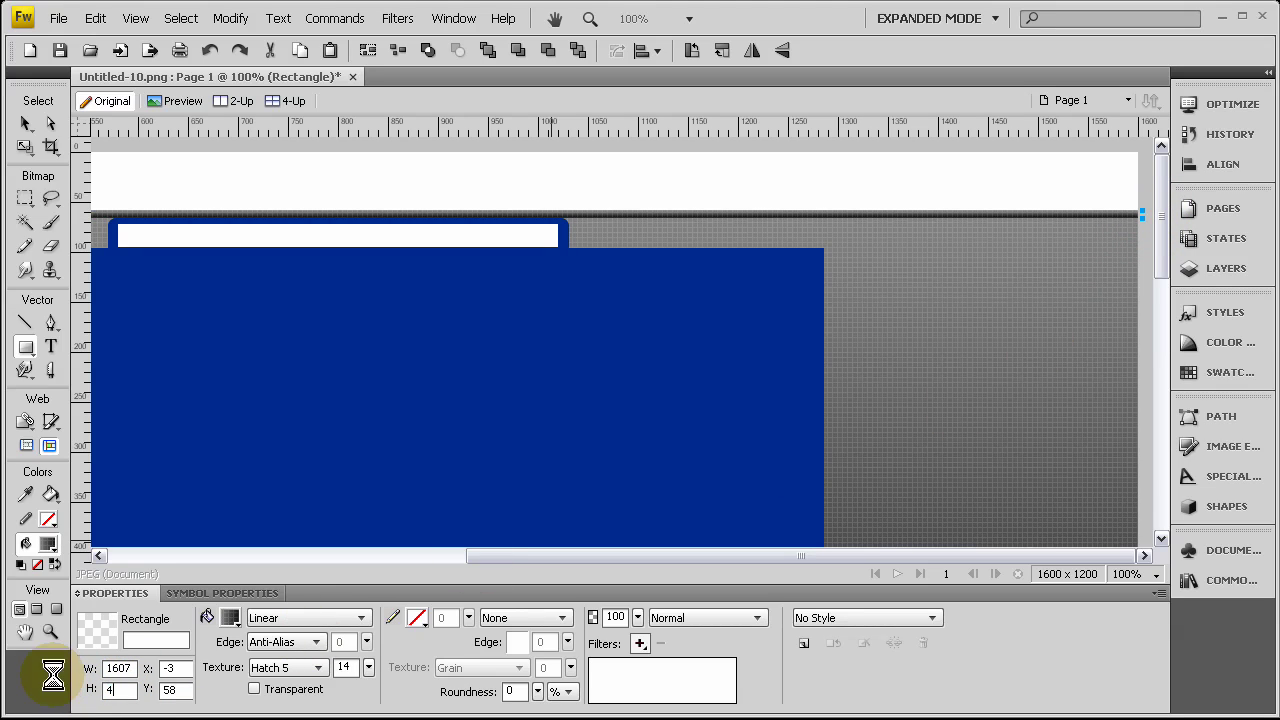
click(1071, 271)
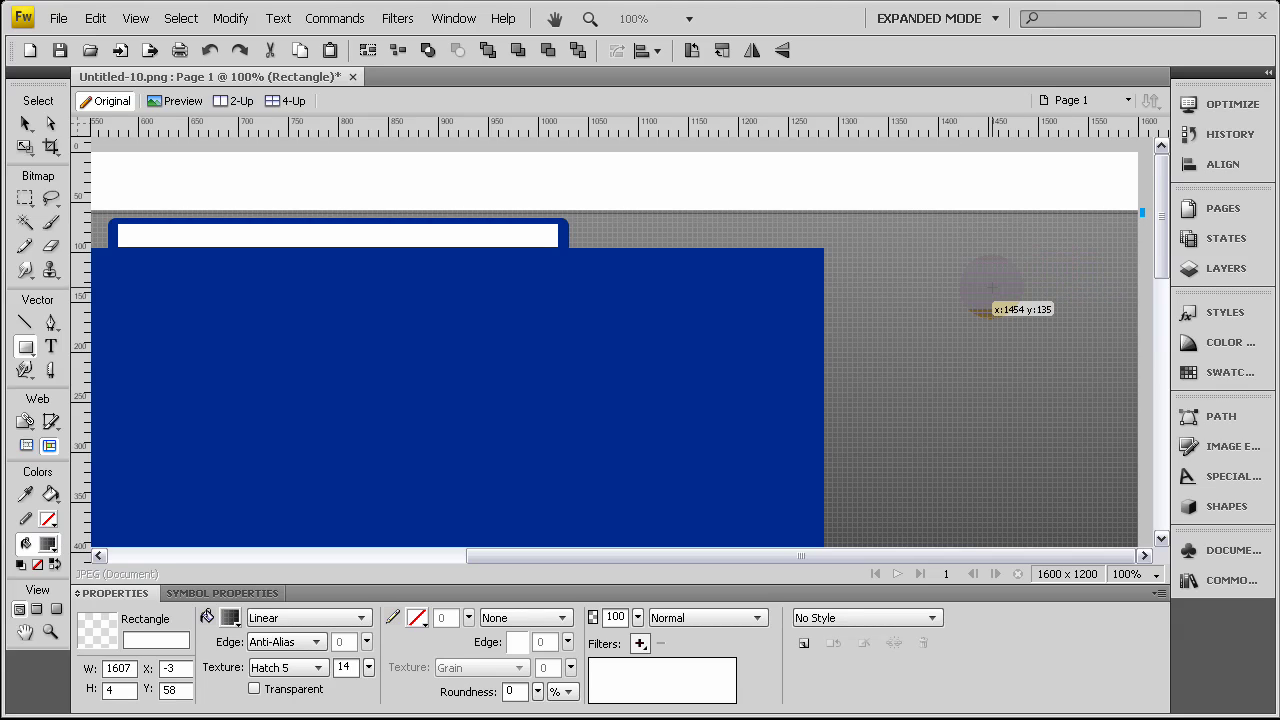
key(ctrl+z)
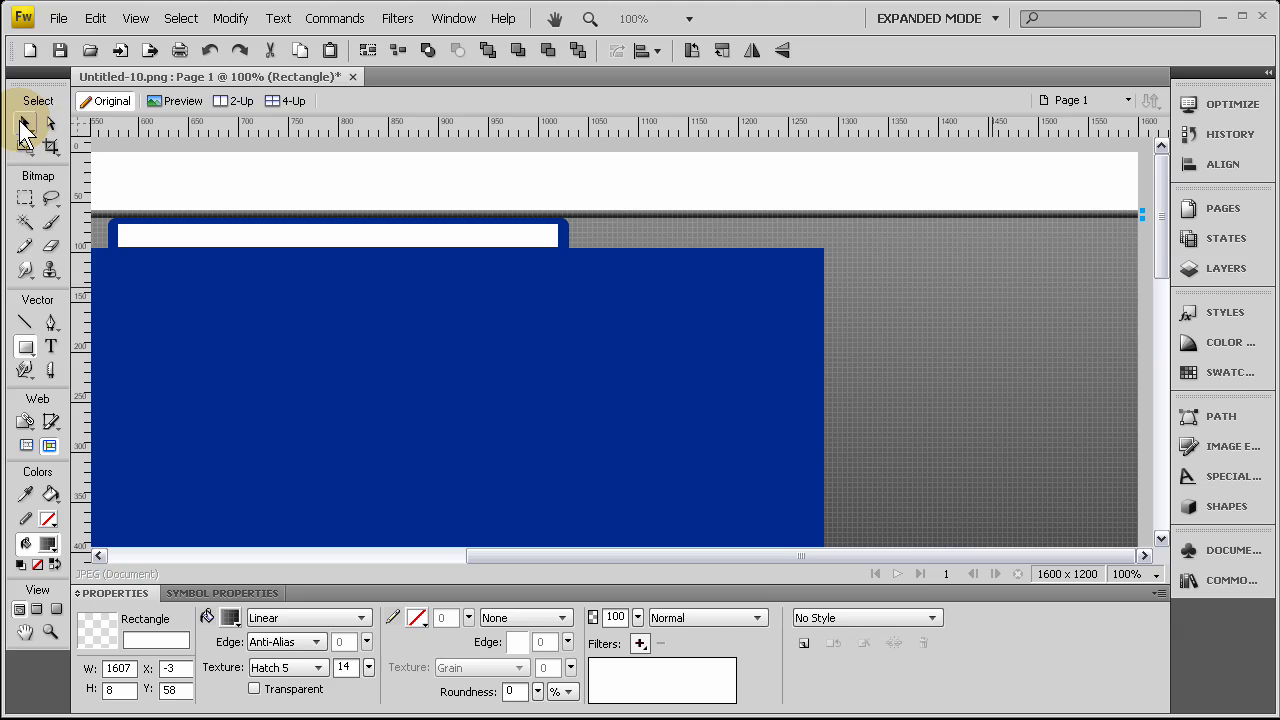
Draw two small gradient rectangles in the white header strip, one near each end, the left one about 73 x 38 px.
drag(887, 551, 848, 543)
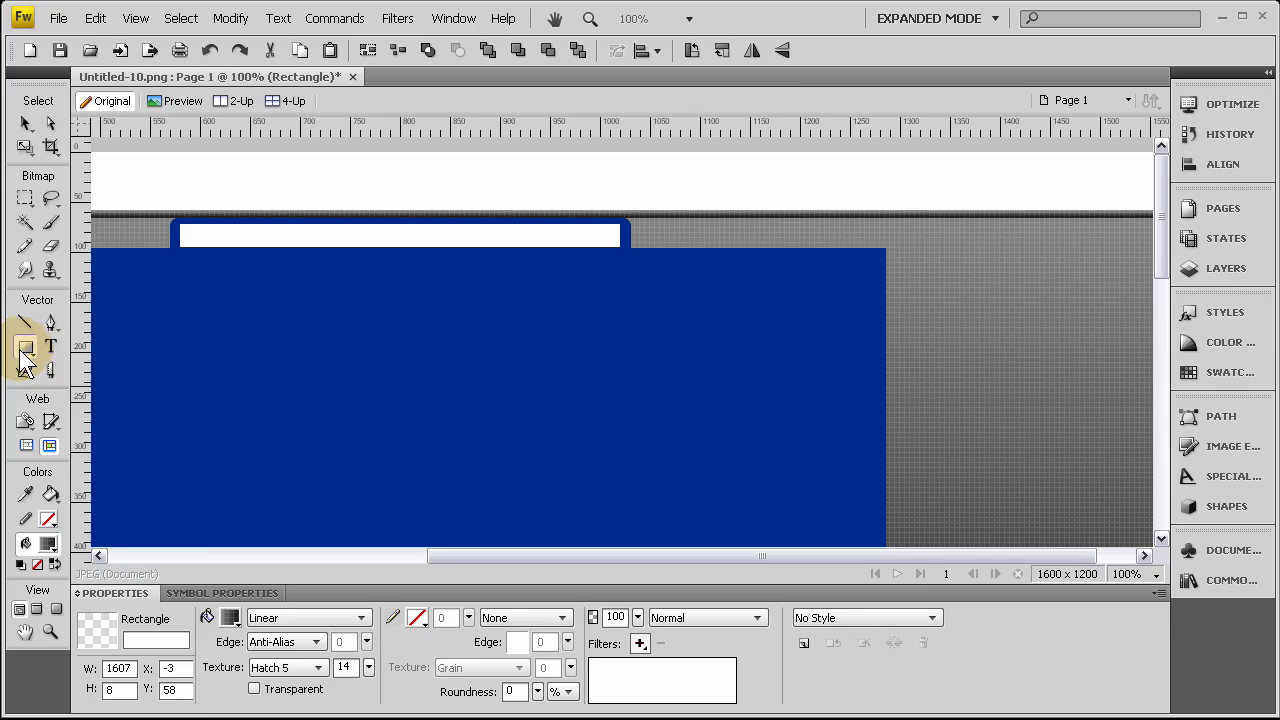
drag(25, 360, 102, 369)
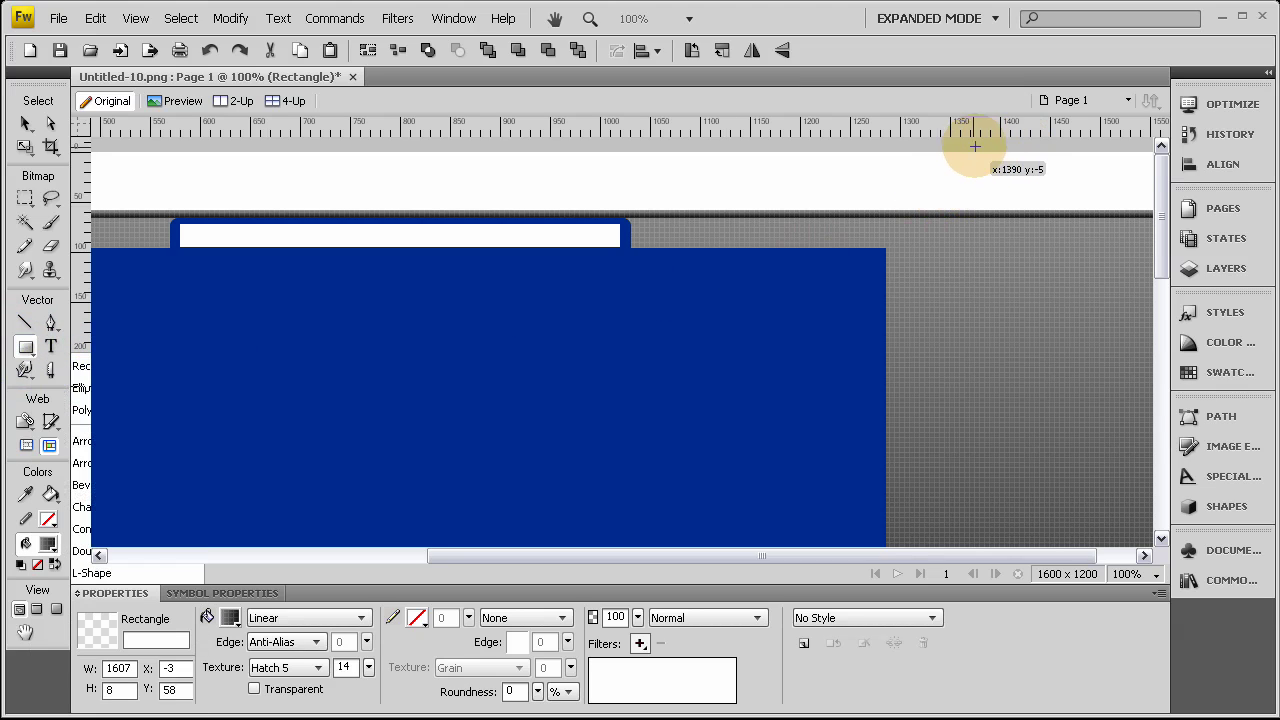
drag(980, 160, 1073, 197)
drag(792, 558, 571, 563)
drag(180, 156, 246, 197)
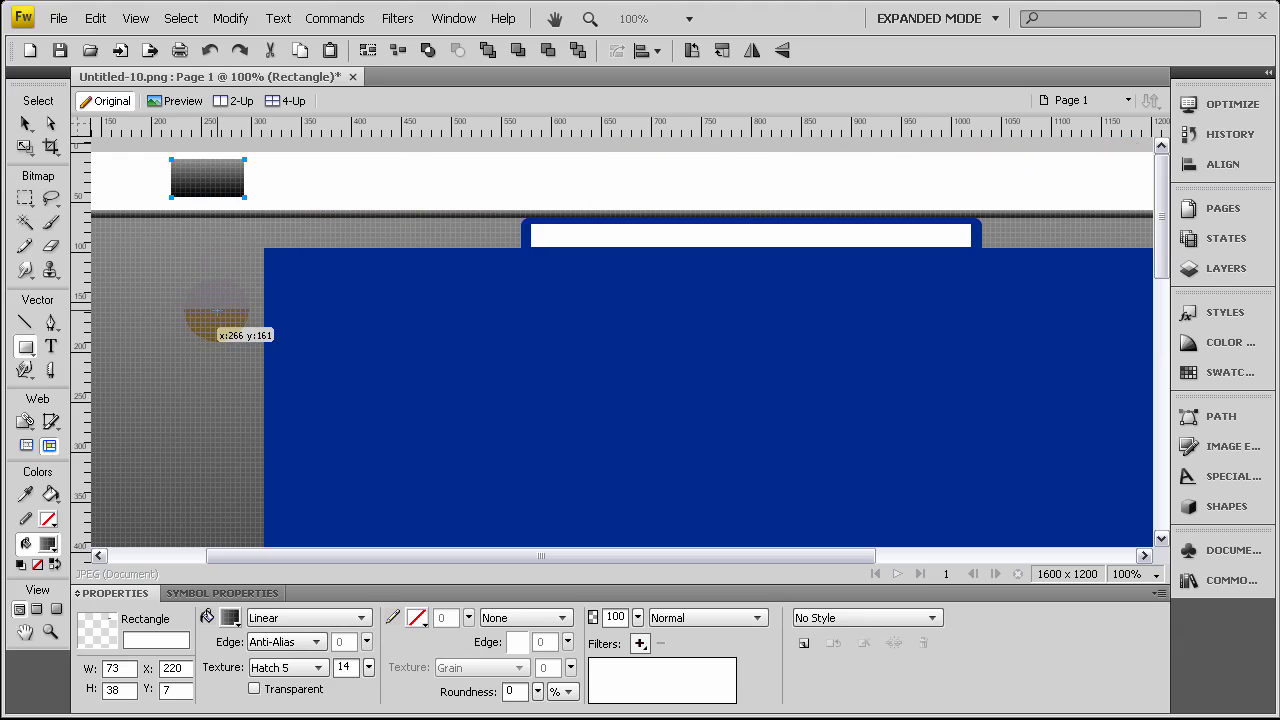
Select the blue content rectangle and then the white navigation bar above it.
click(25, 122)
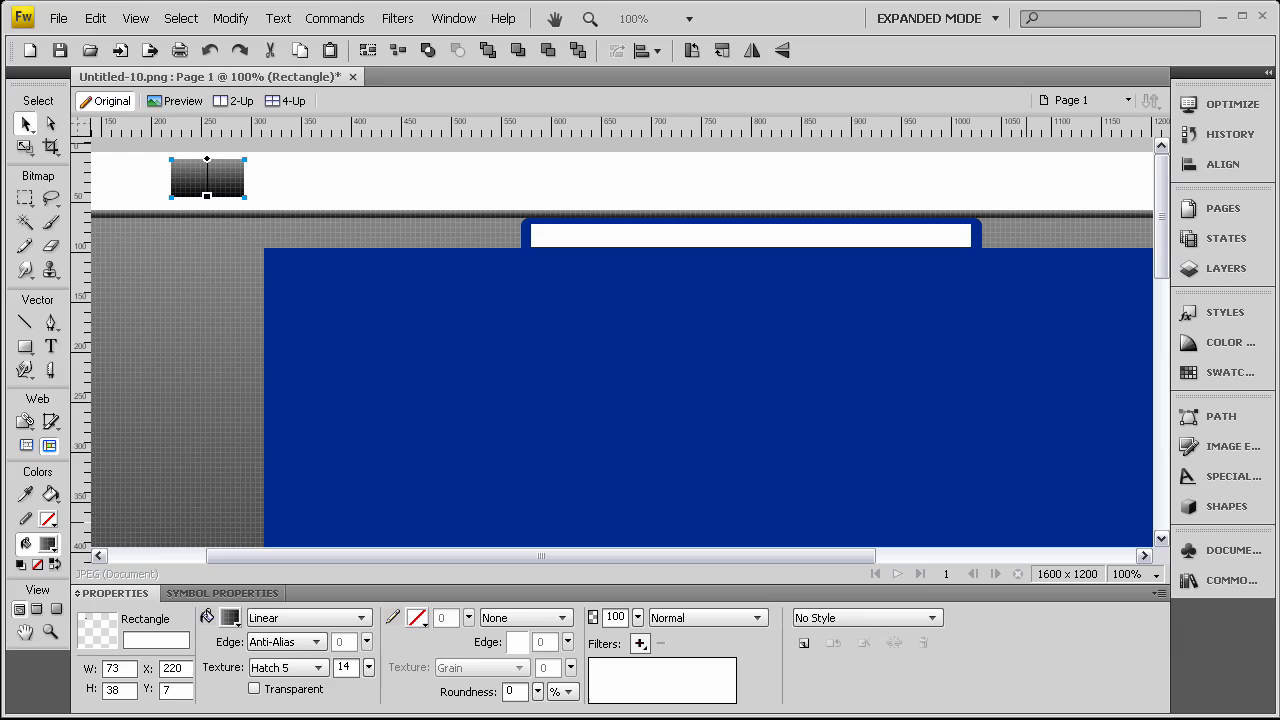
click(581, 411)
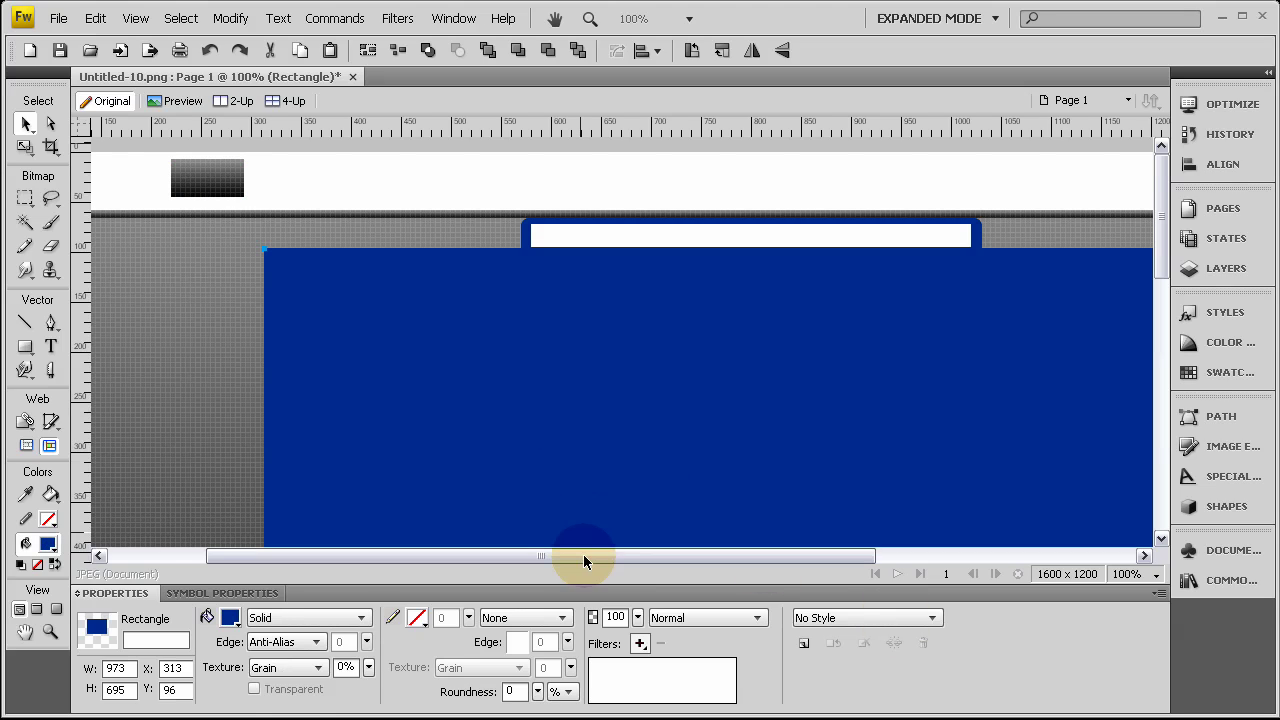
drag(593, 552, 699, 482)
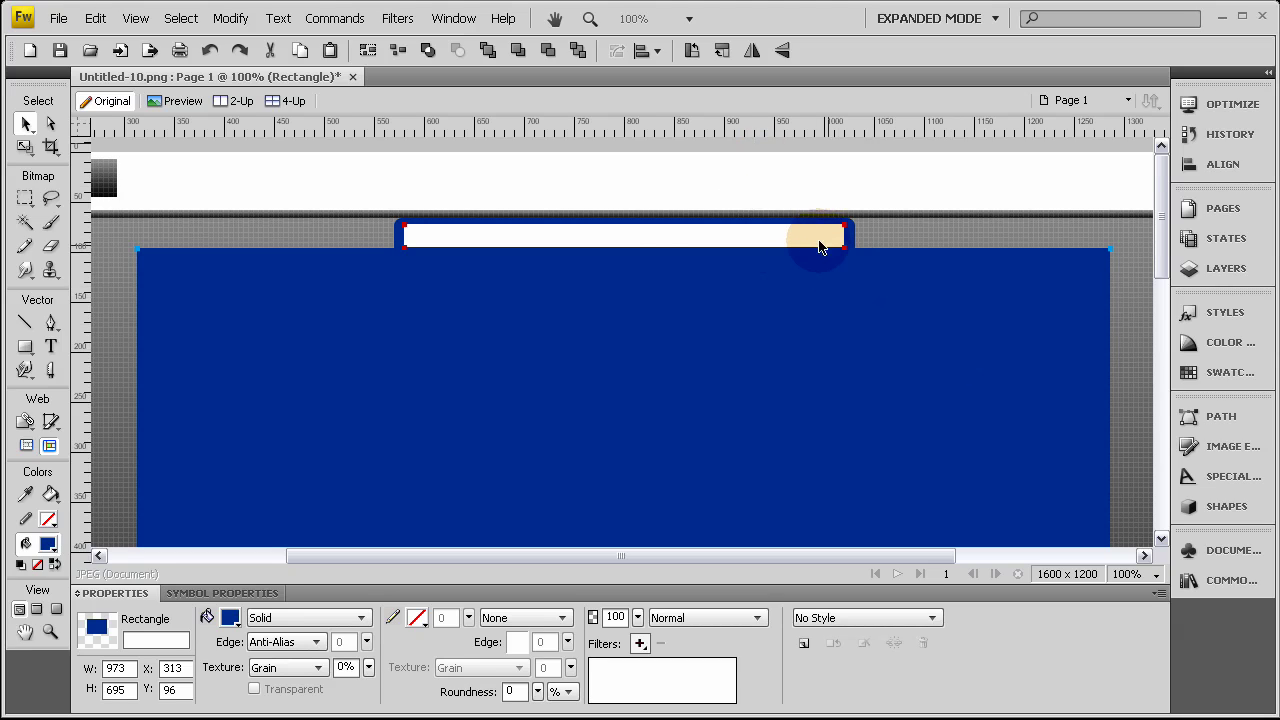
click(469, 245)
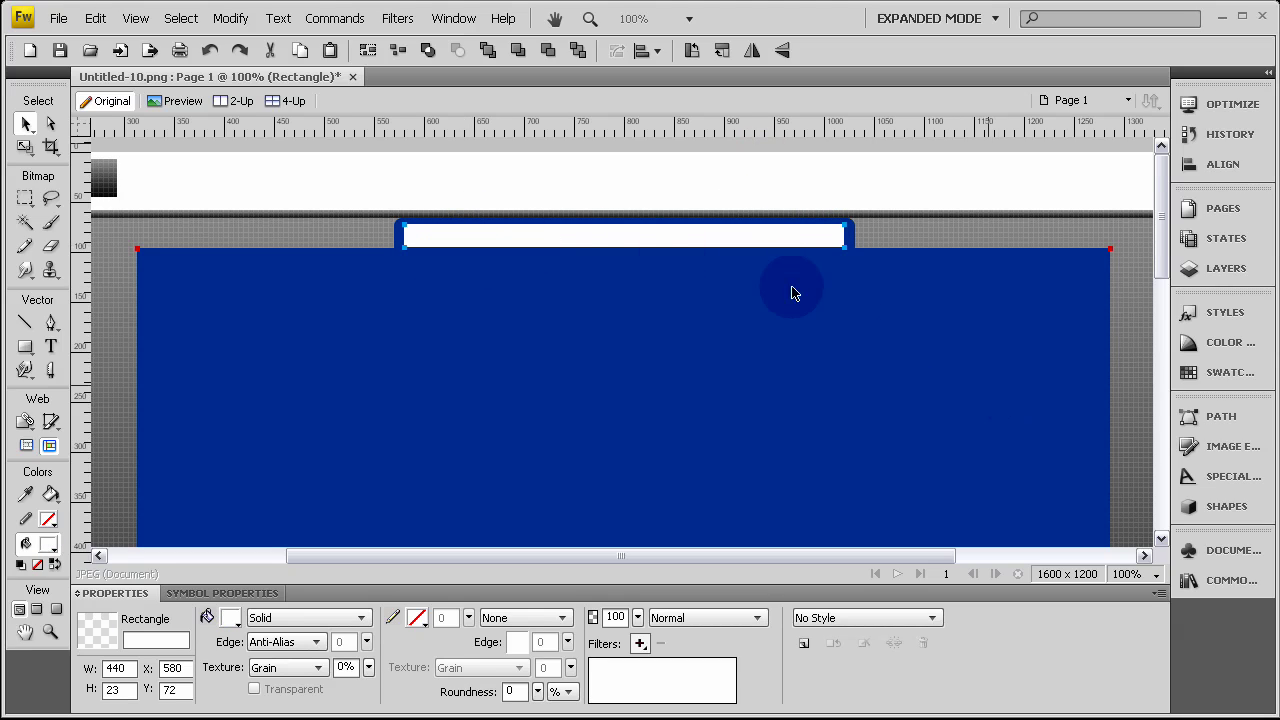